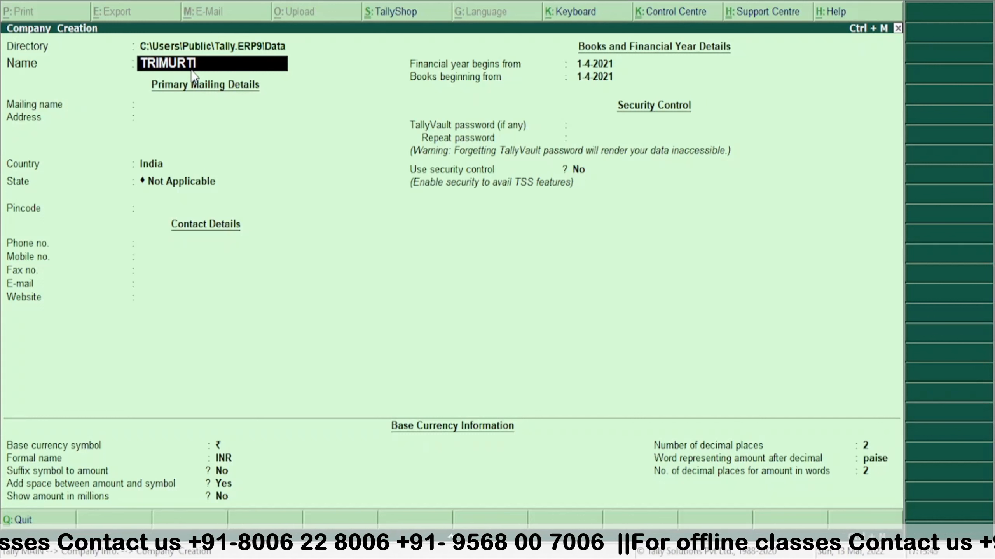
- Name the company TRIMURTI PVT. LTD., keep the same mailing name, and enter its two-line address
type("P")
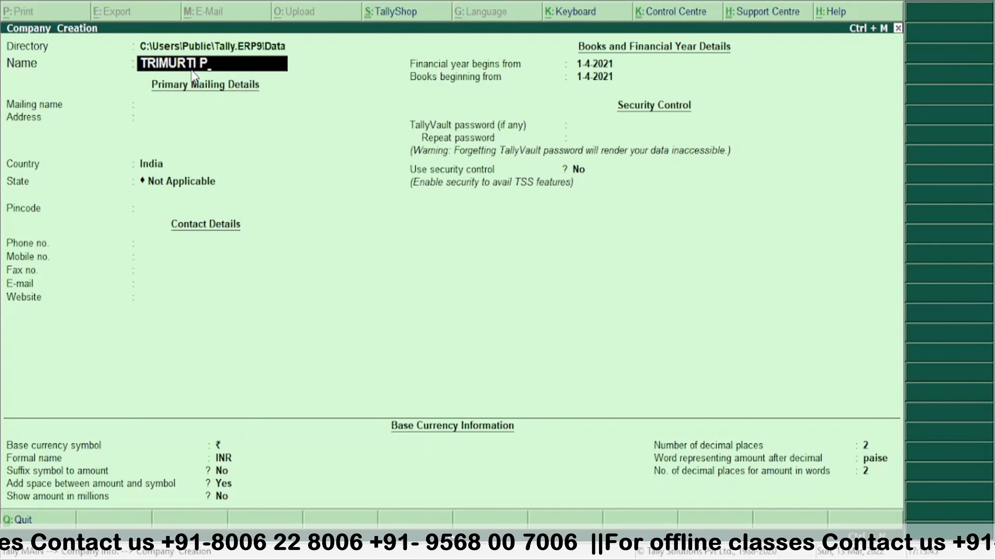
type("VT")
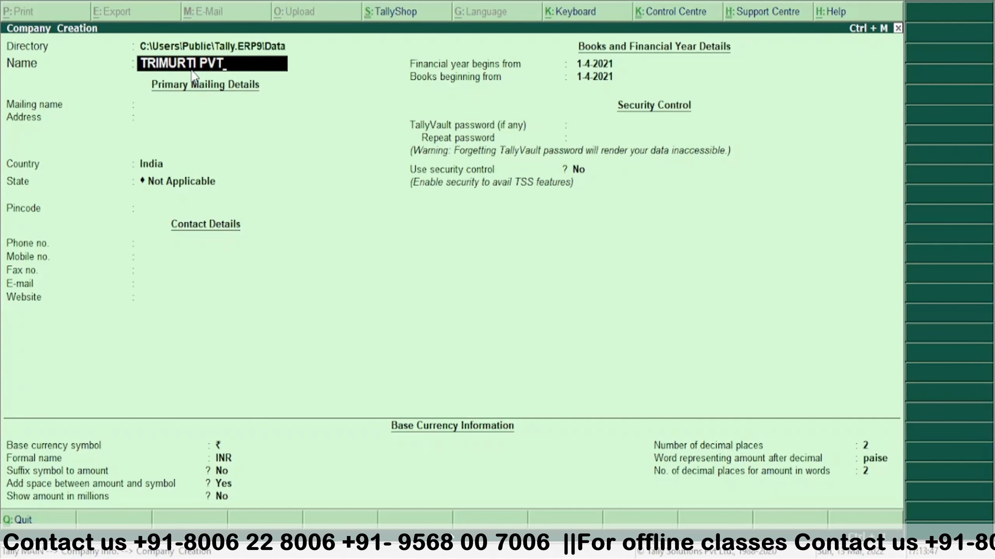
type(". LT")
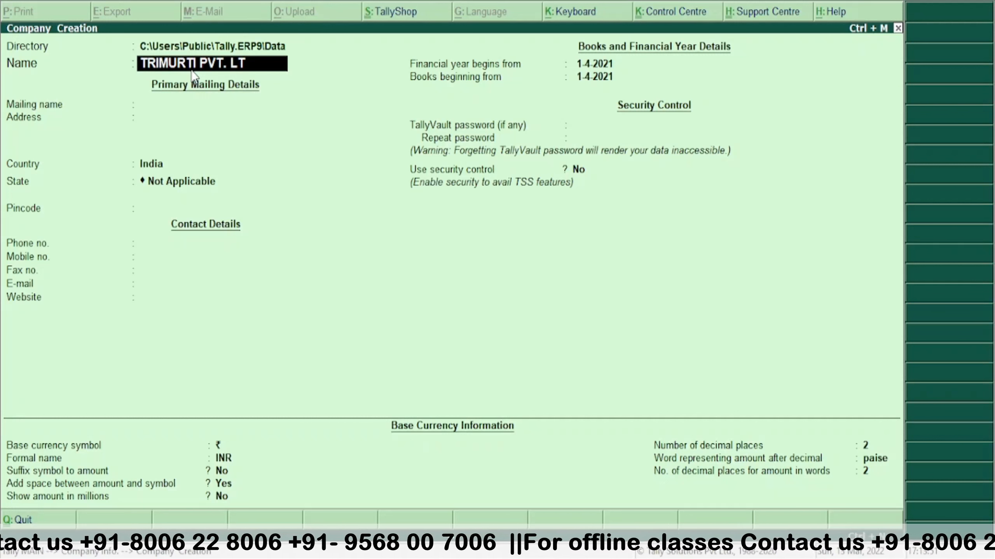
type("D.")
key("Return")
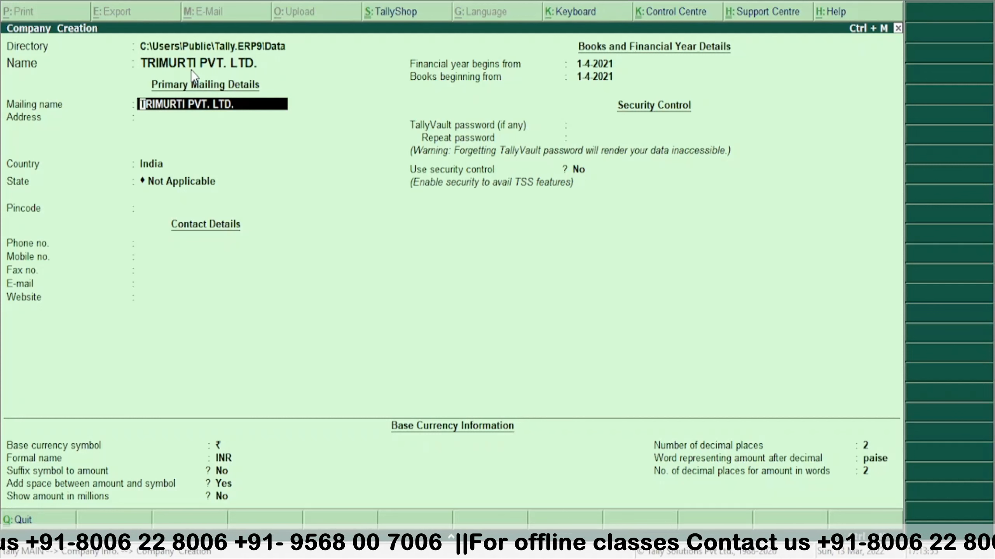
key("Return")
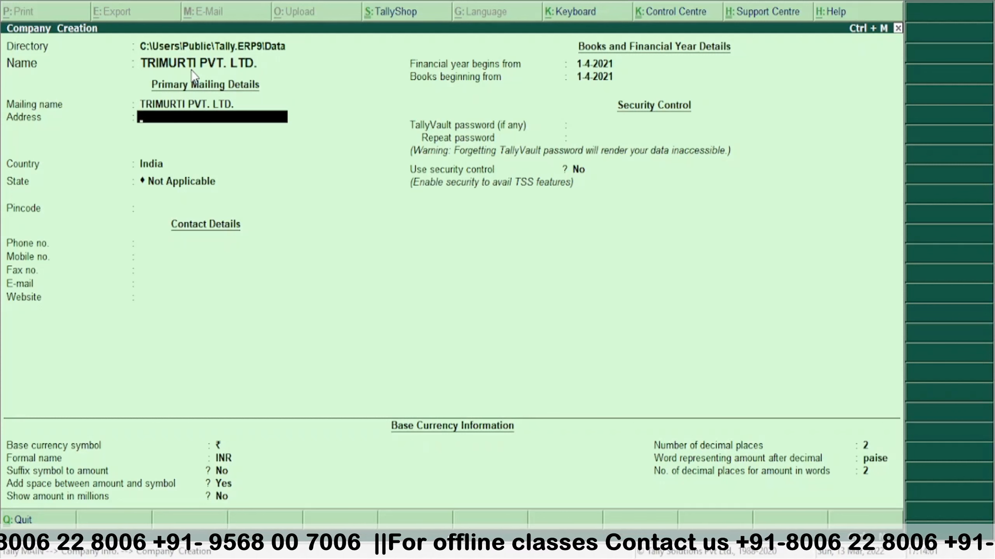
type("BELA")
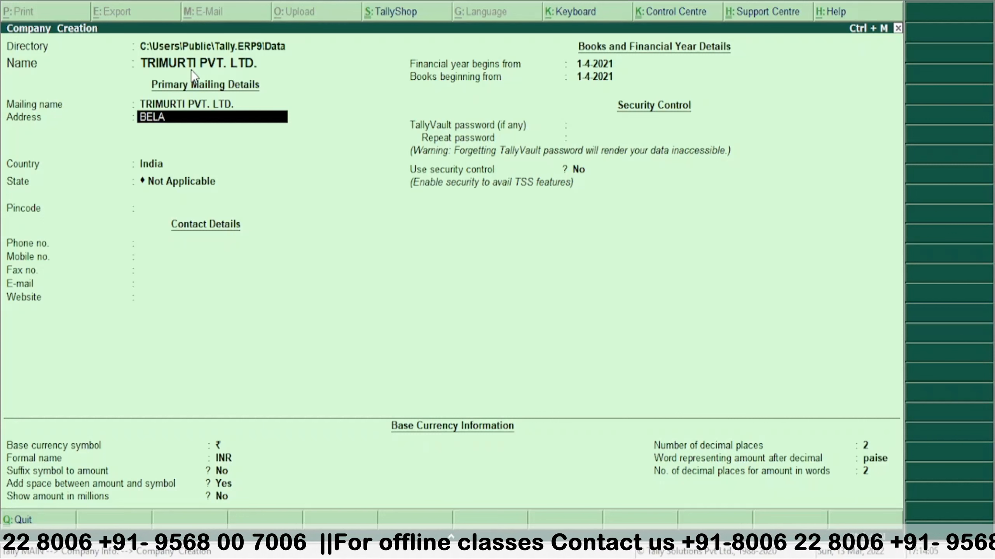
type(" Roa")
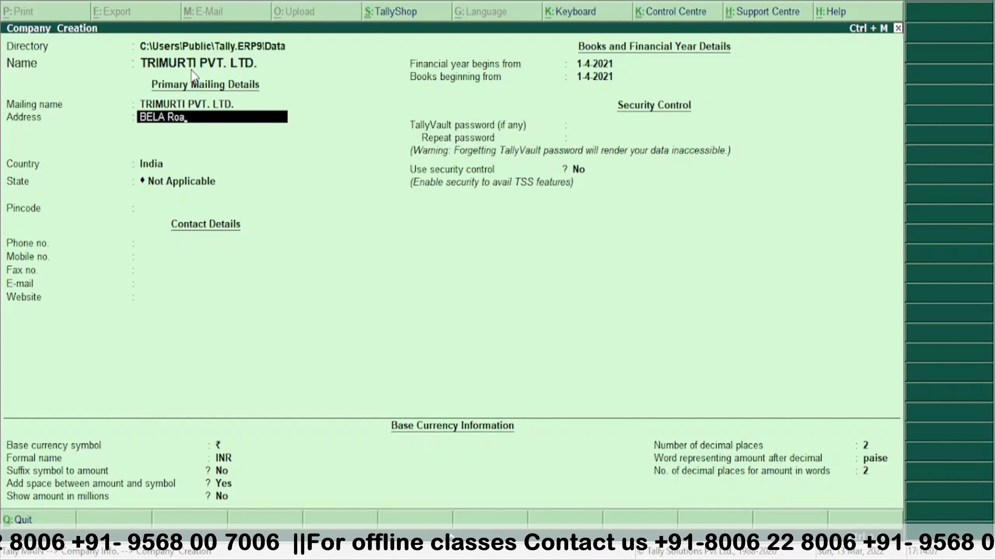
type("d Di")
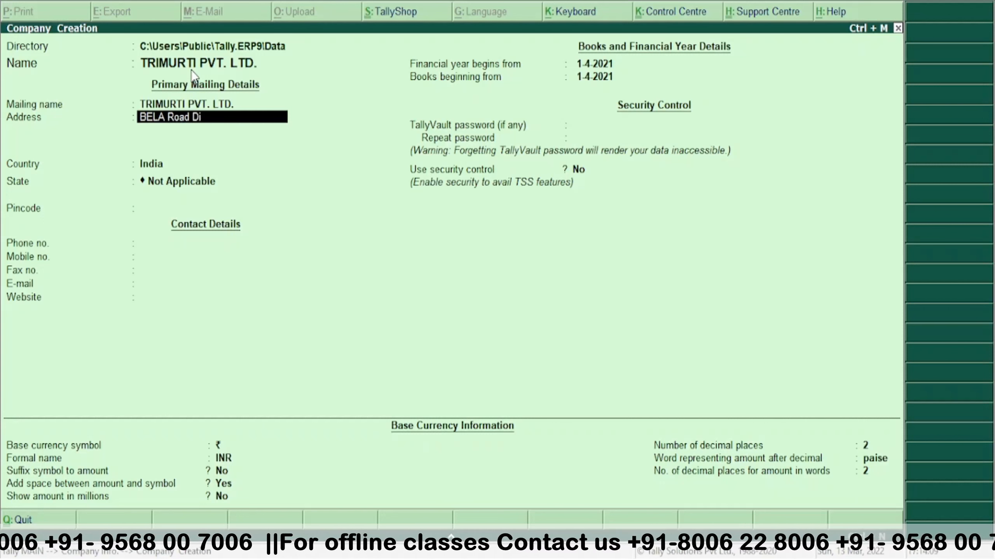
type("biyapu")
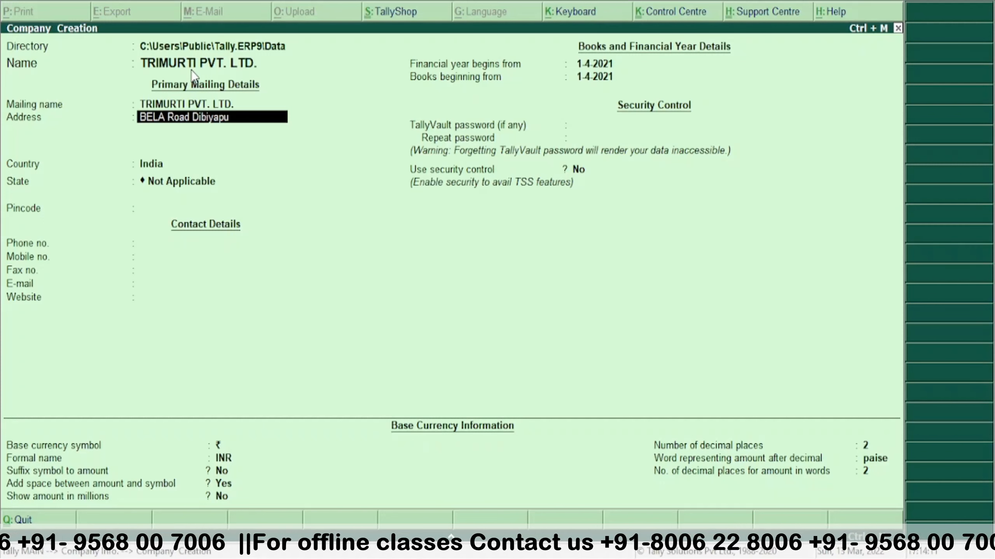
type("r")
key("Return")
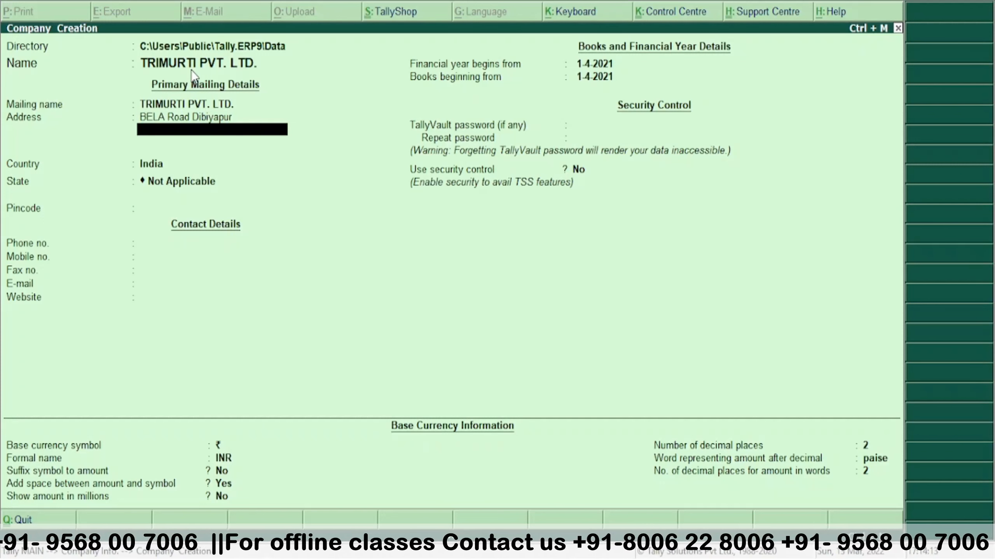
type("Auraiya")
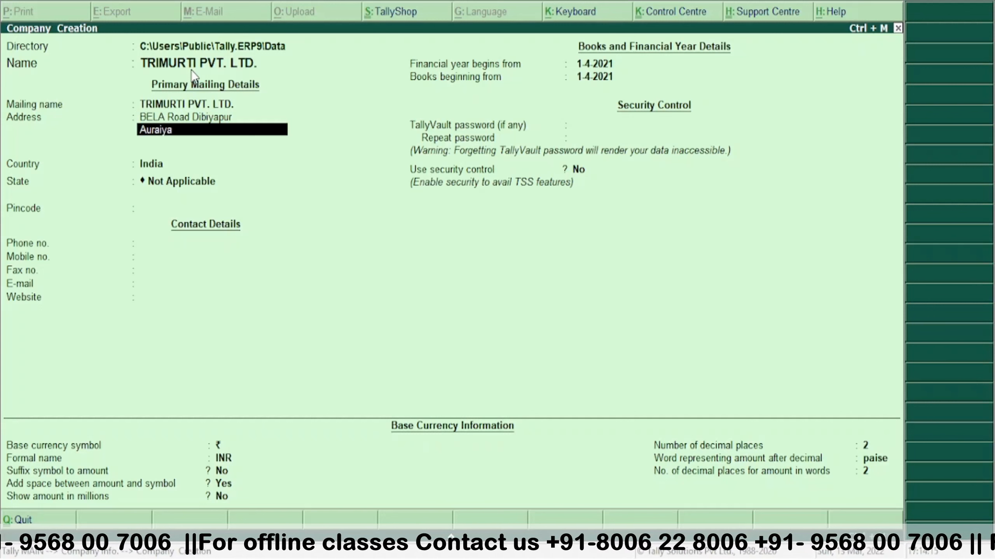
key("Return")
key("Return")
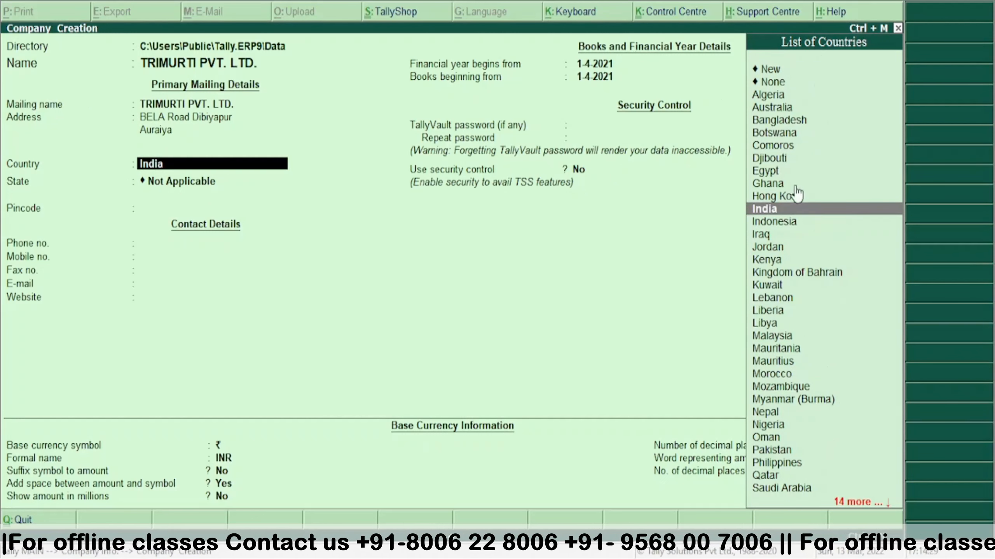
- Keep India as the company's country and set the state to Uttar Pradesh
left_click(781, 210)
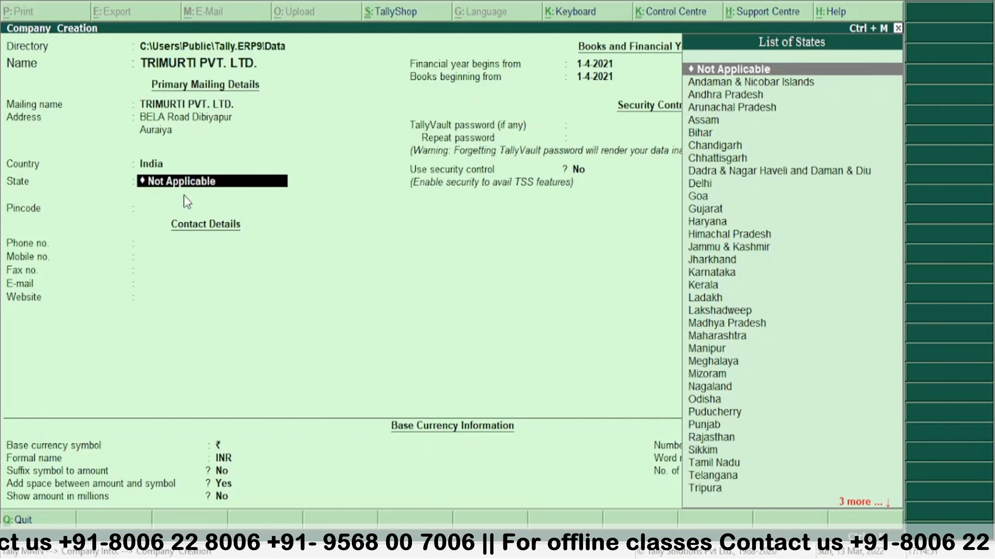
type("U")
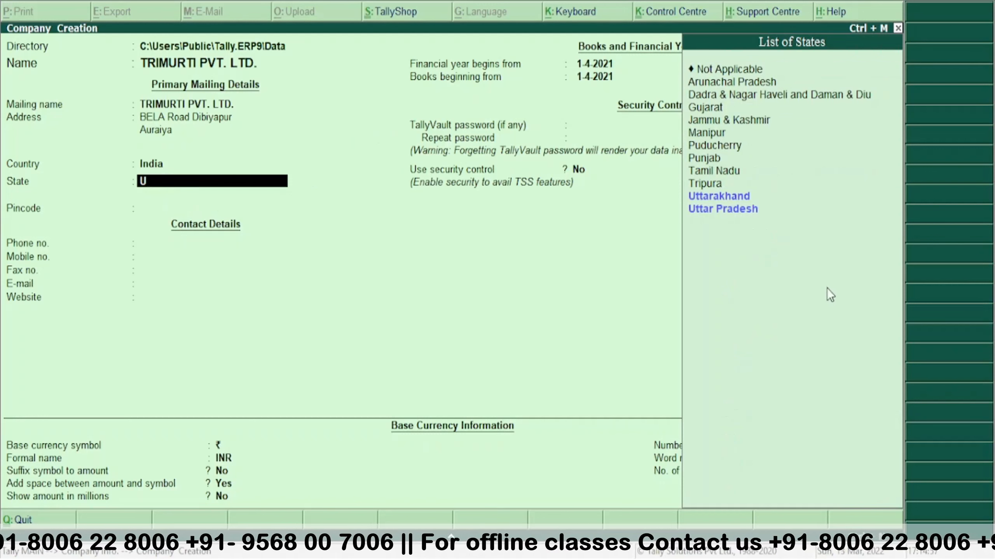
left_click(738, 218)
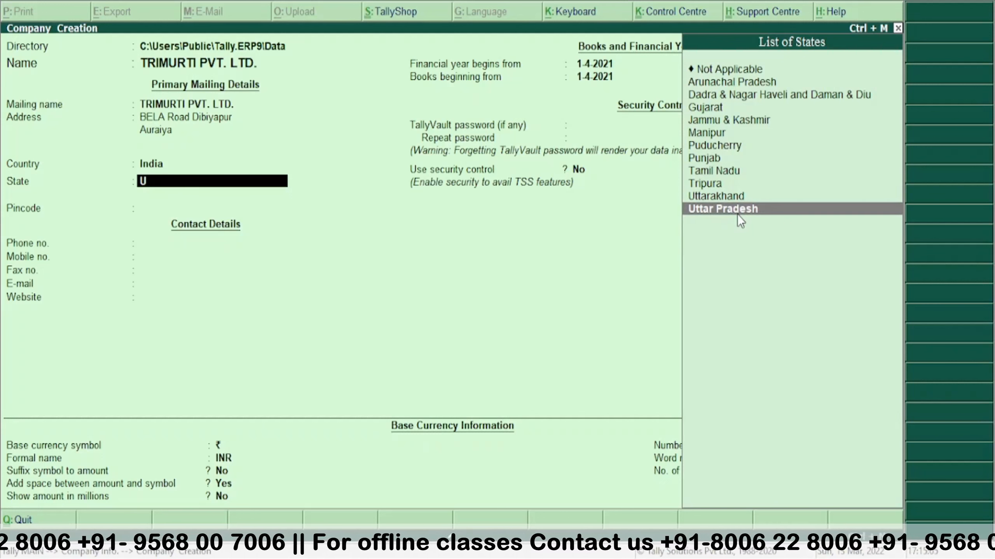
key("Return")
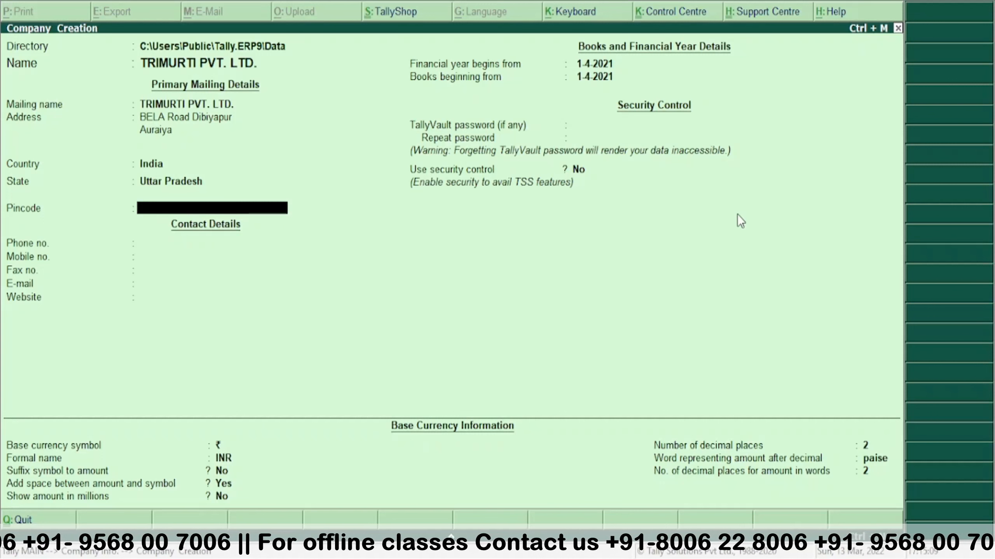
- Enter the company's pincode, phone number and mobile number, leaving fax blank
type("206244")
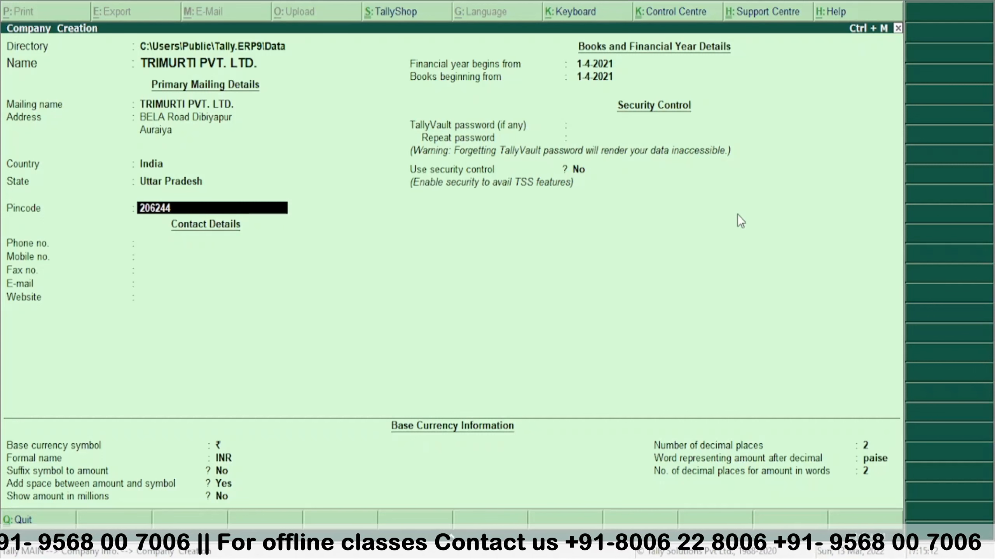
key("Return")
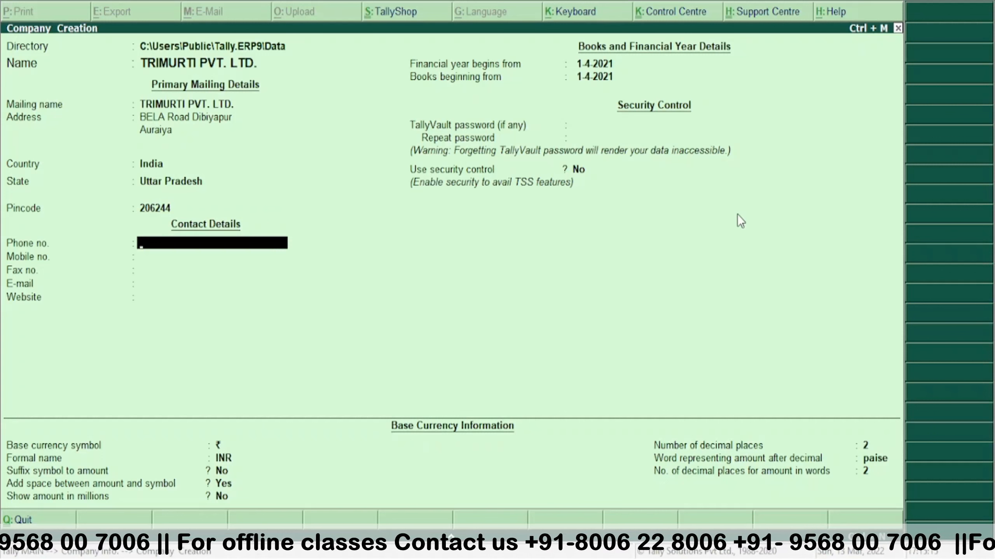
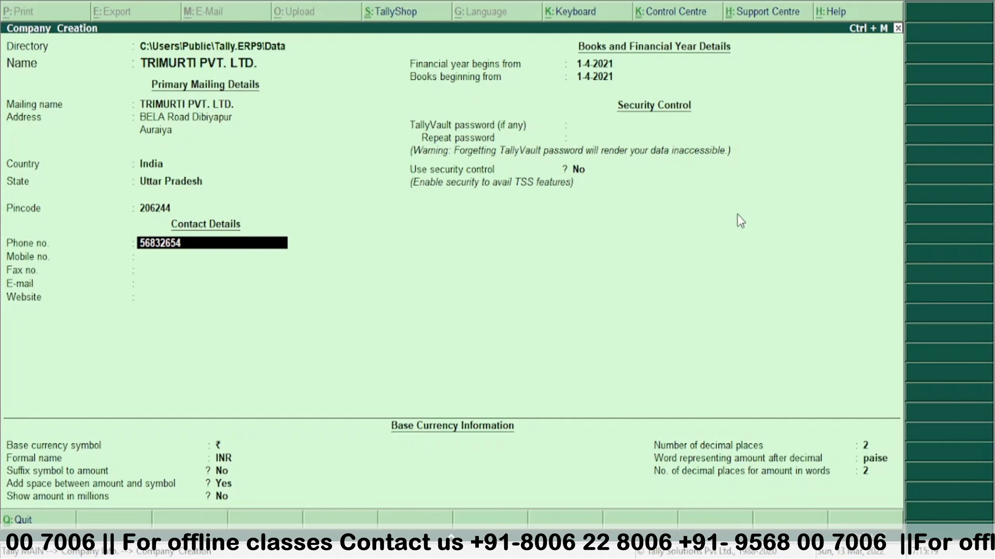
key("Return")
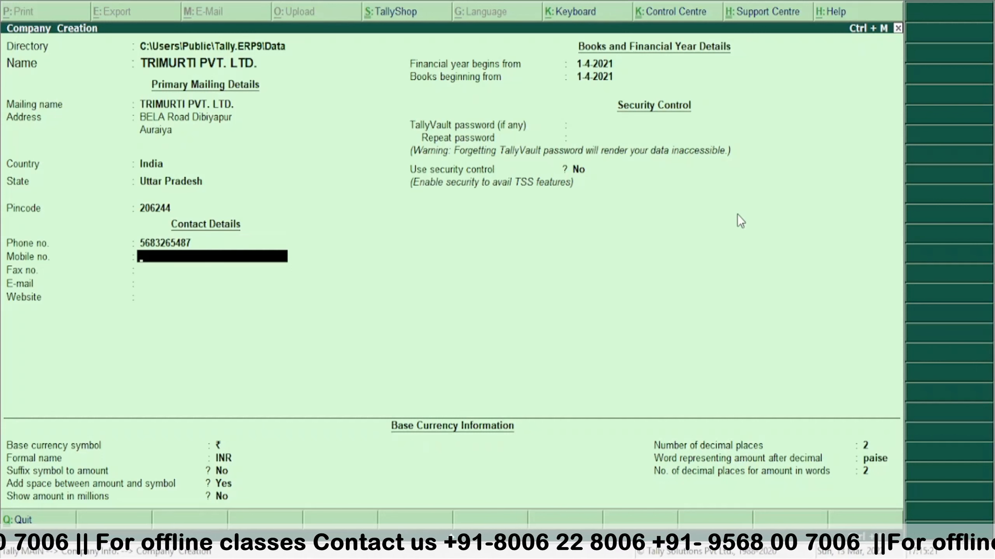
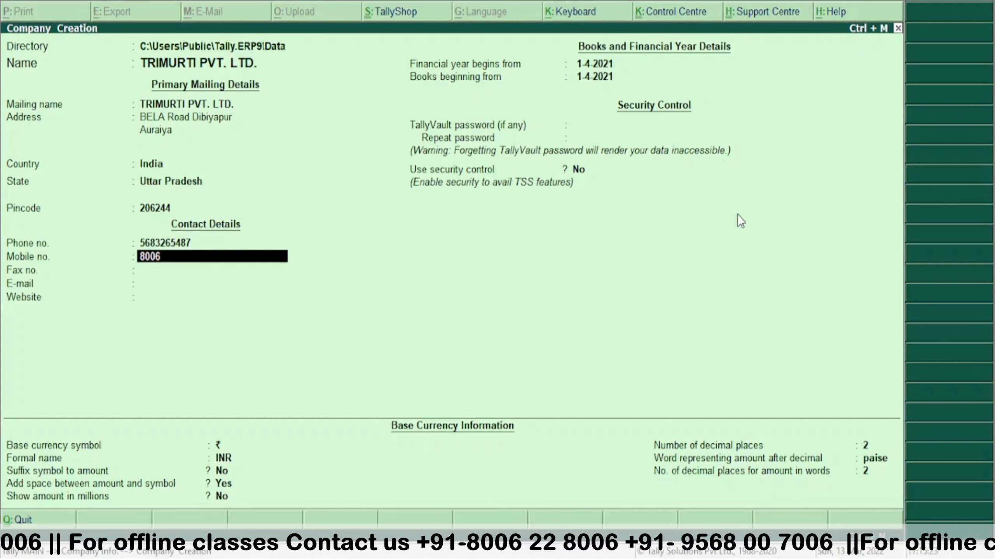
key("Return")
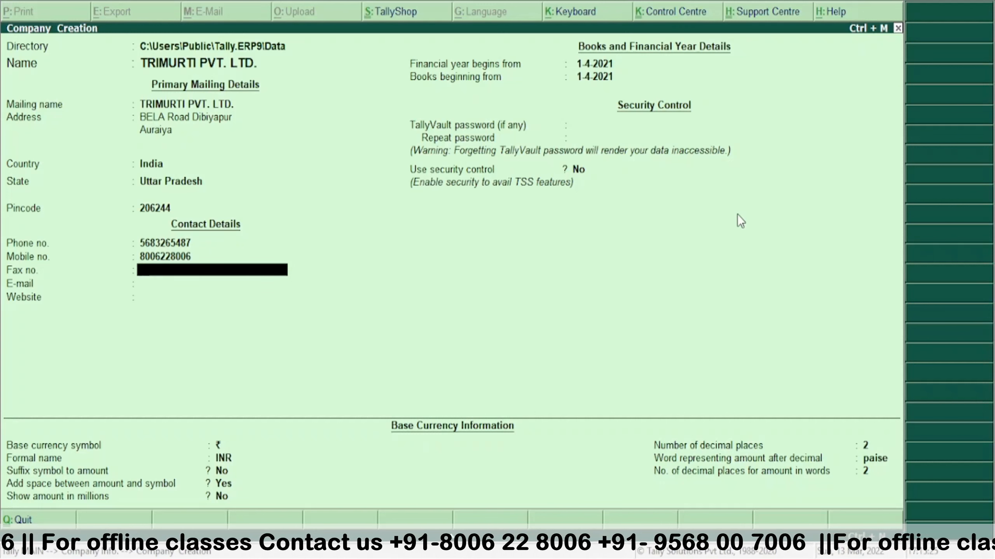
key("Return")
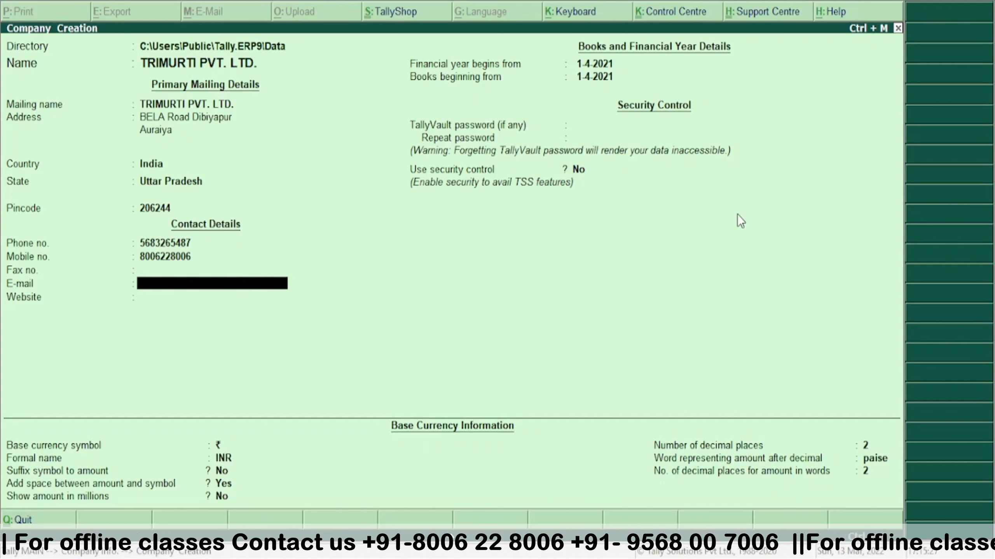
type("ne")
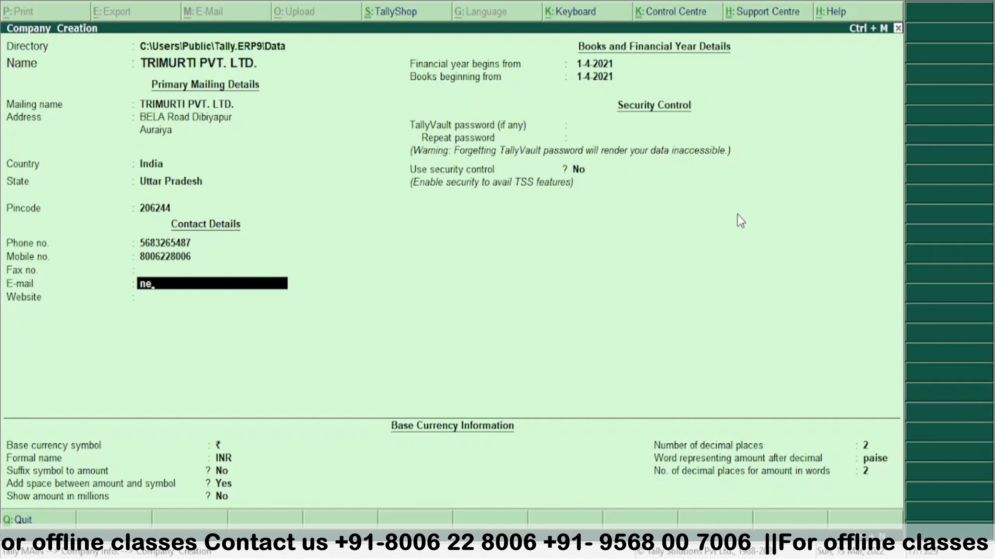
key("BackSpace")
key("BackSpace")
type("lyco")
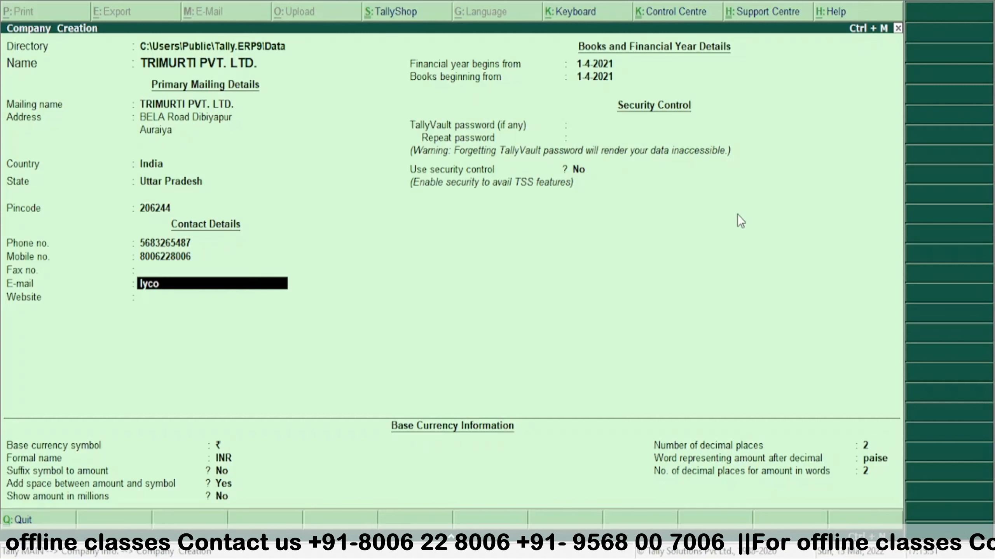
key("BackSpace")
key("BackSpace")
key("BackSpace")
key("BackSpace")
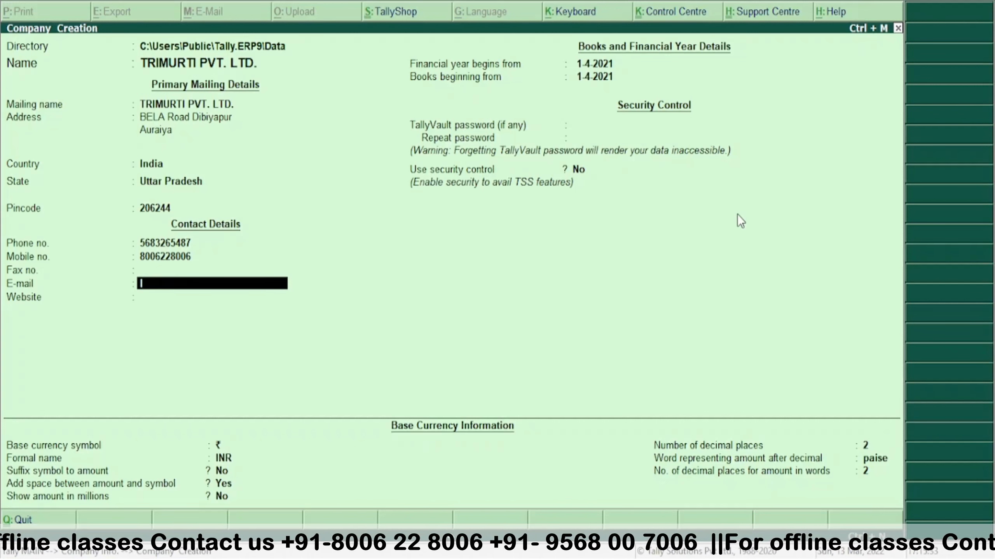
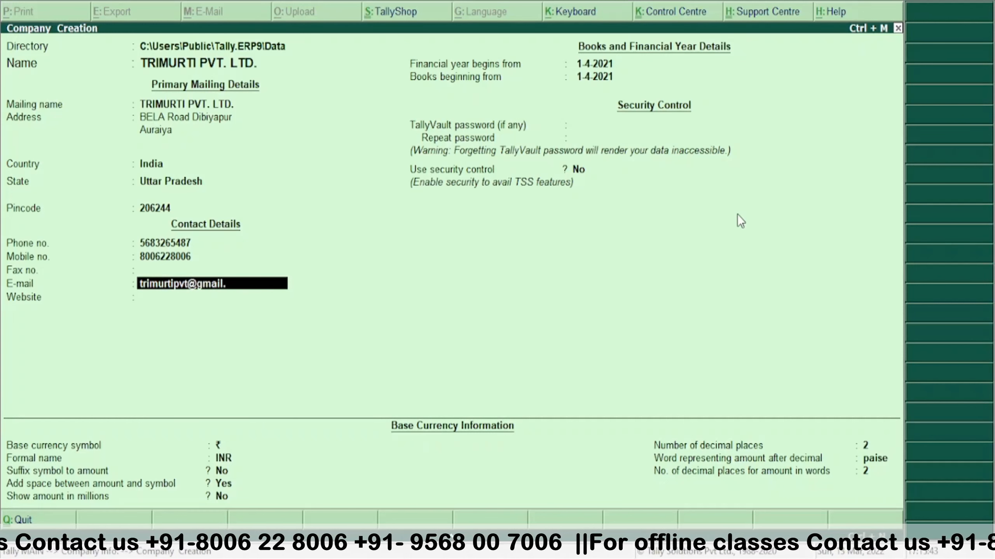
key("Return")
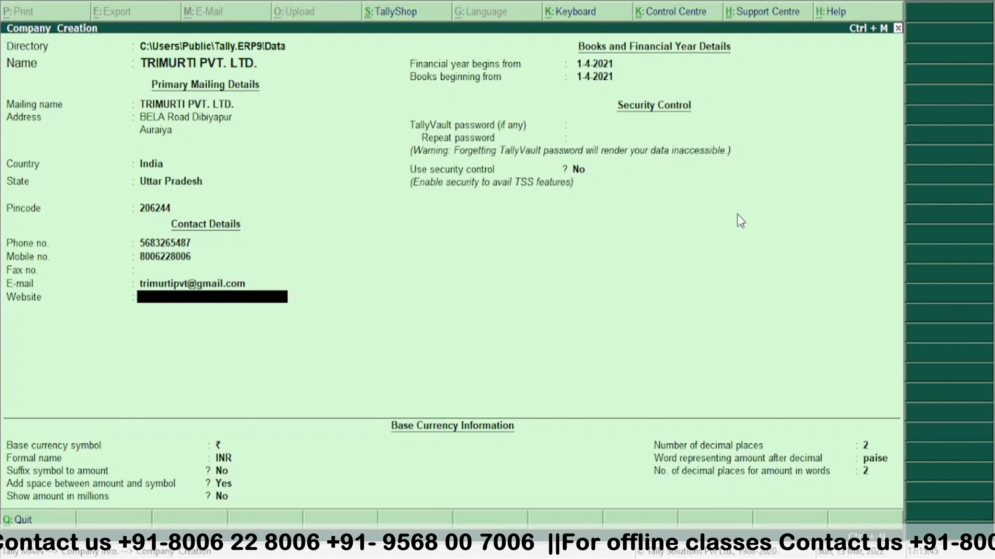
type("www")
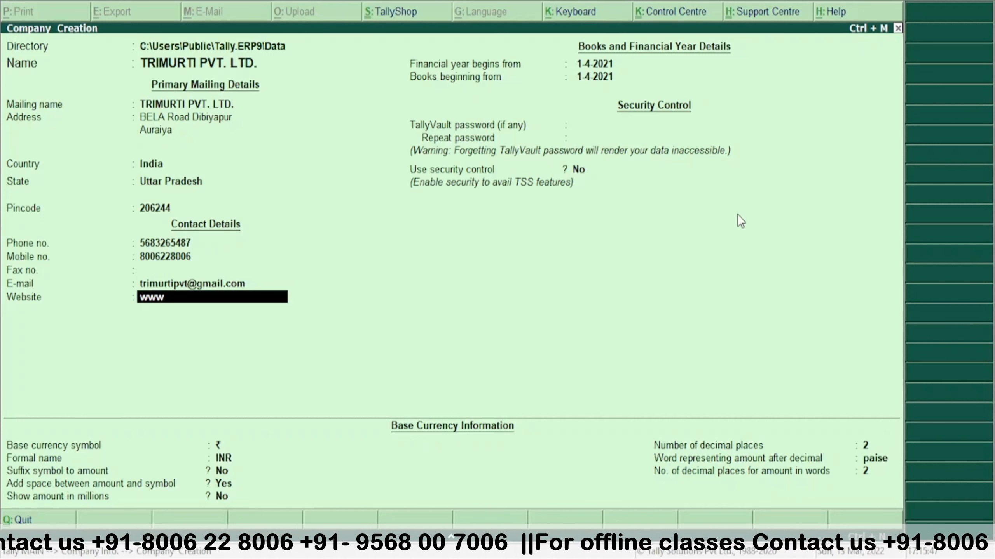
type(".")
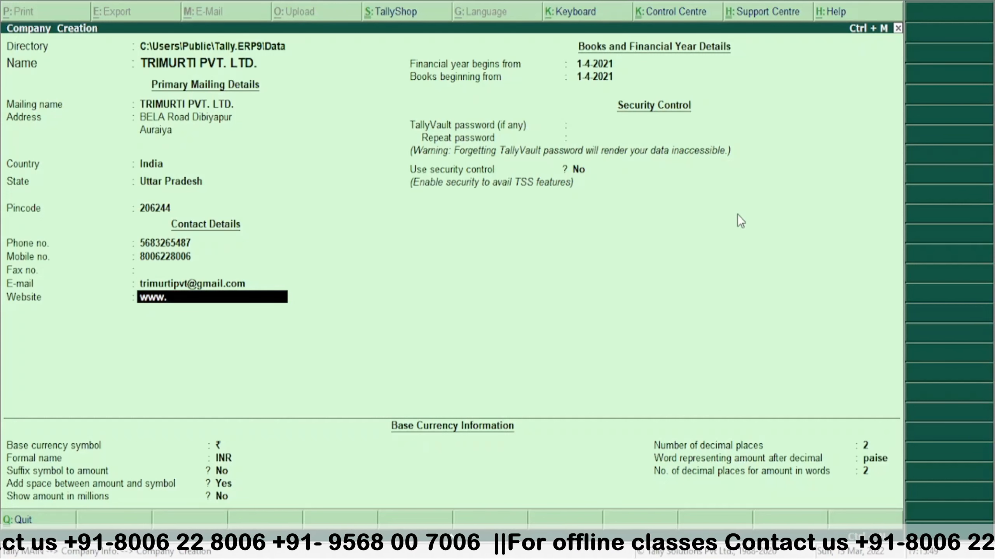
type("trim")
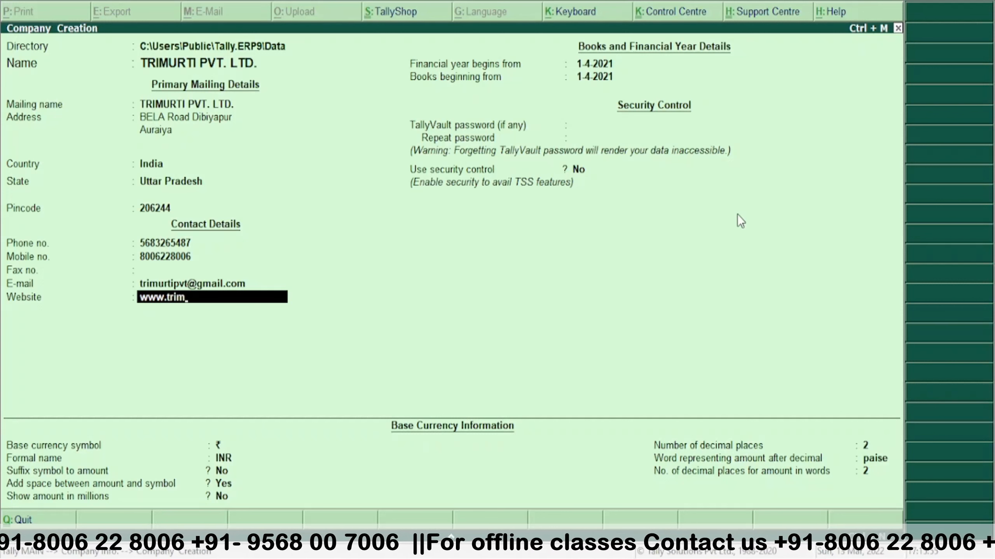
type("urti")
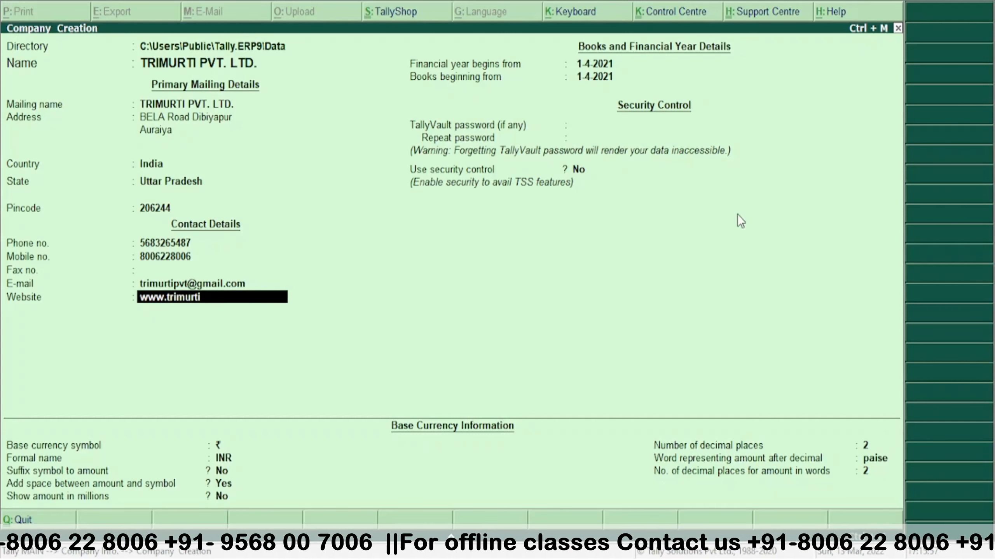
type(".in")
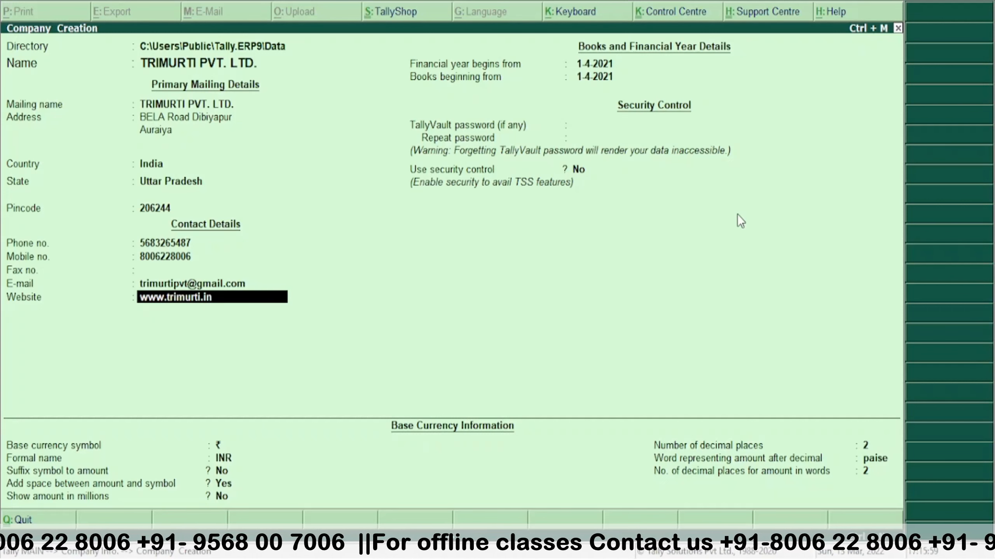
key("Return")
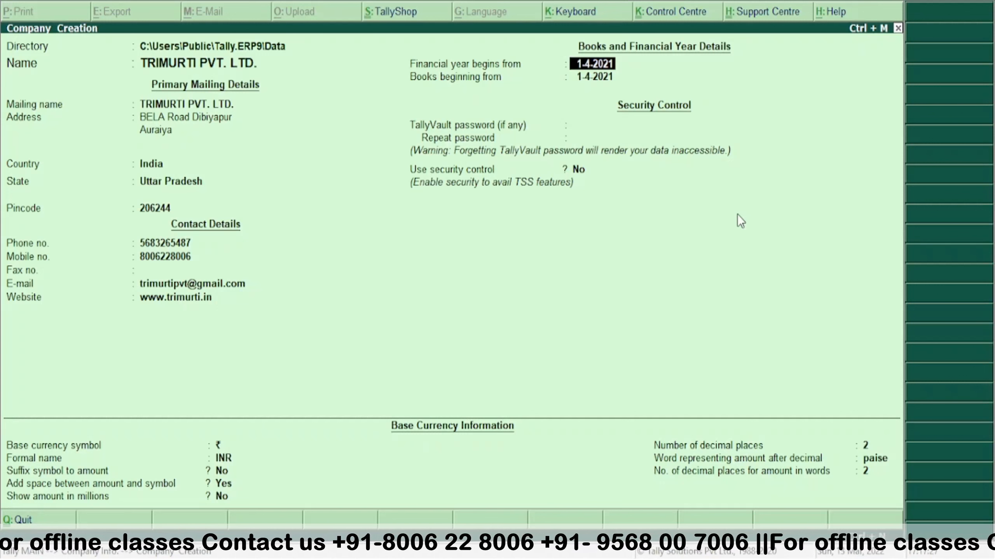
- Keep the financial year start, confirm books beginning 1-8-2021, and leave the TallyVault password blank
key("Return")
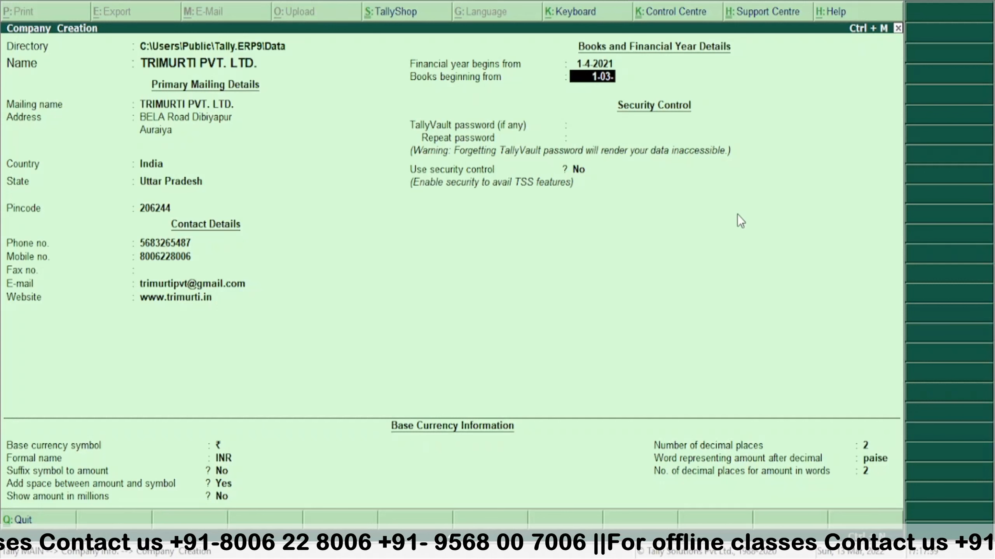
key("Return")
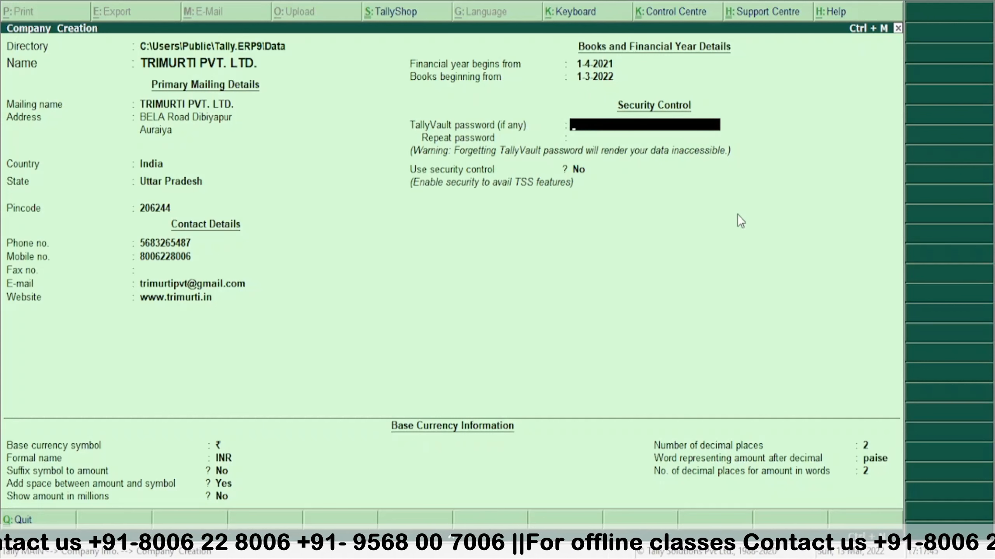
key("Return")
key("Return")
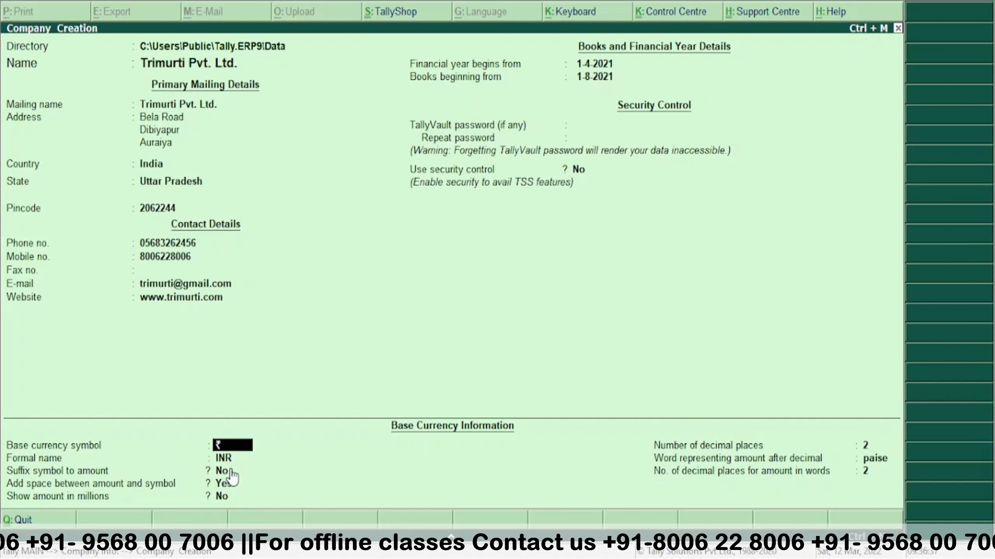
- Set Suffix symbol to amount to Yes, keeping the space before the symbol and amounts not shown in millions
key("ctrl+a")
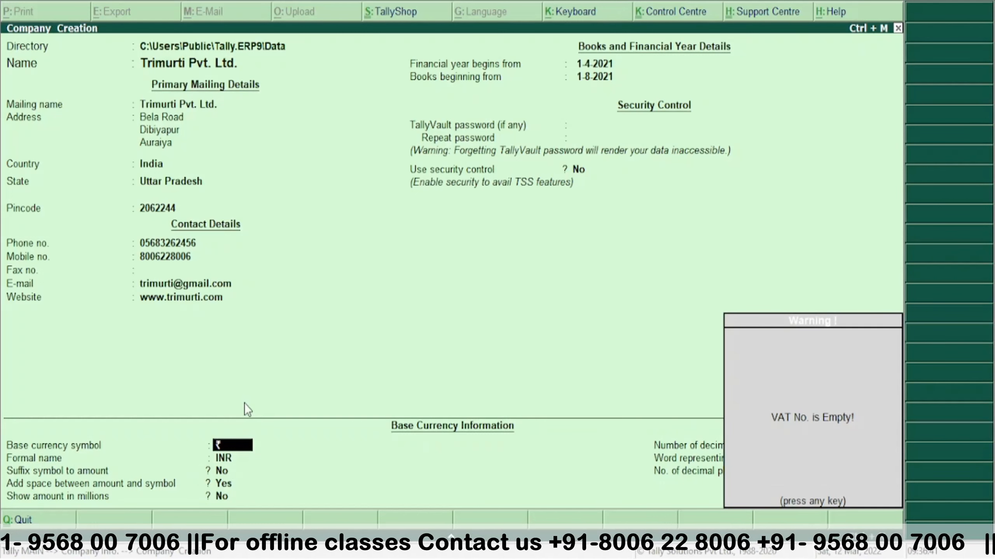
key("Return")
key("Return")
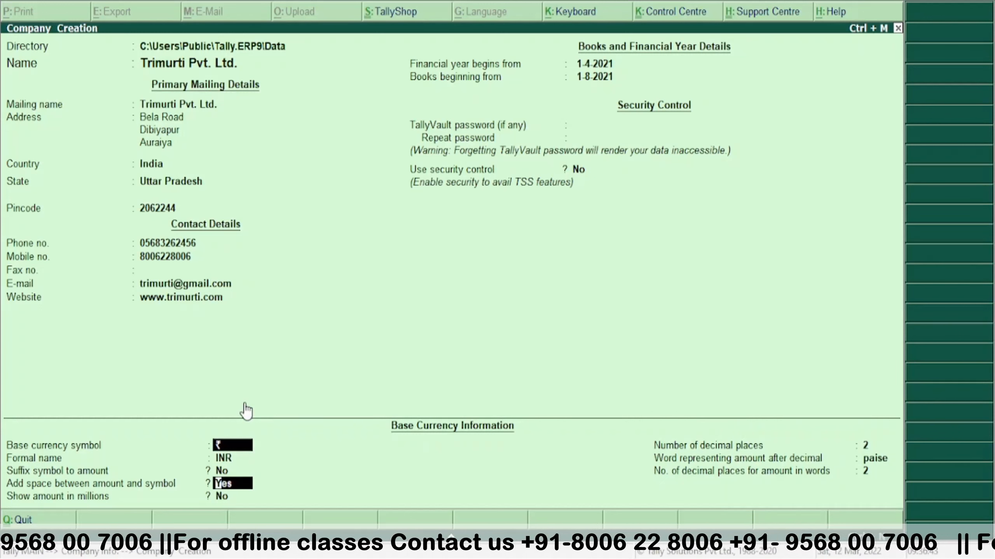
key("Up")
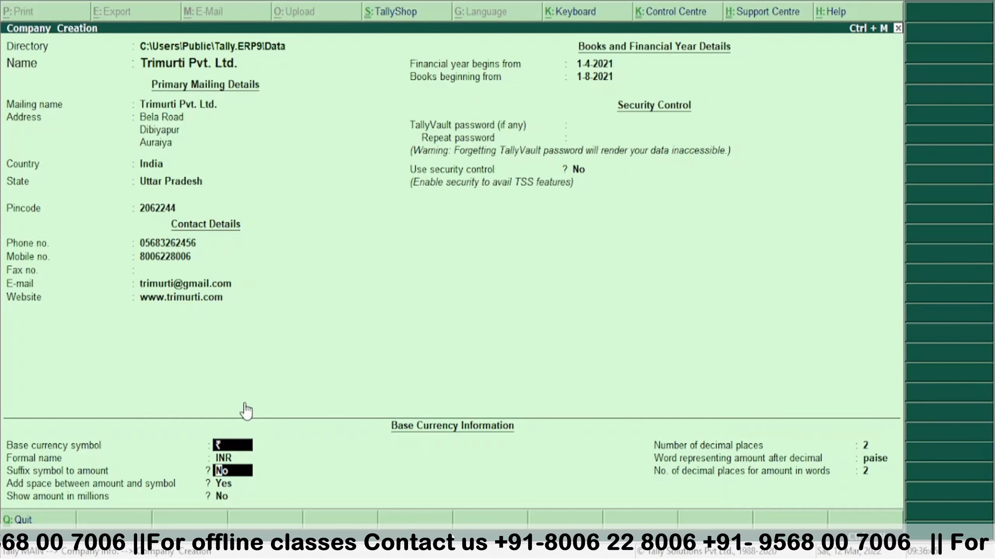
type("yes")
key("Return")
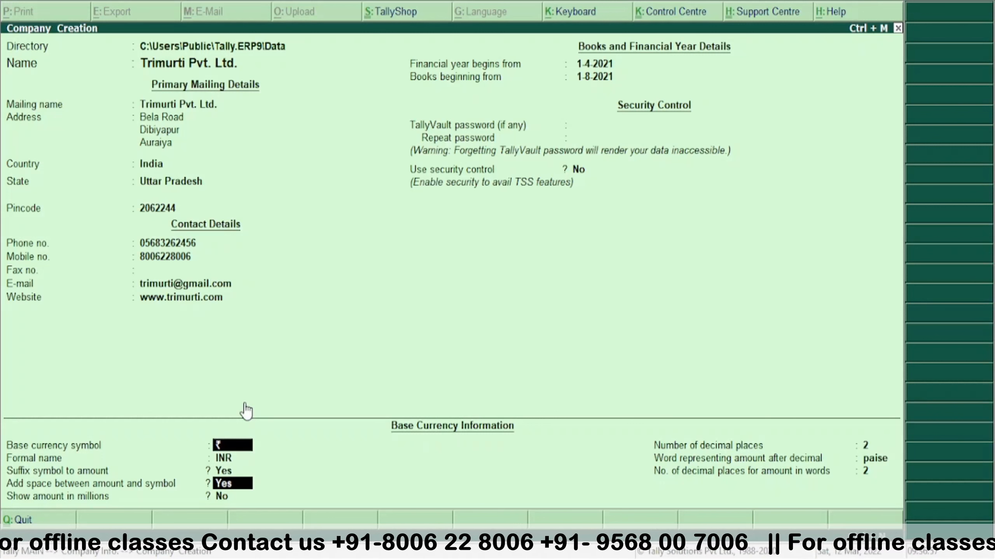
key("Return")
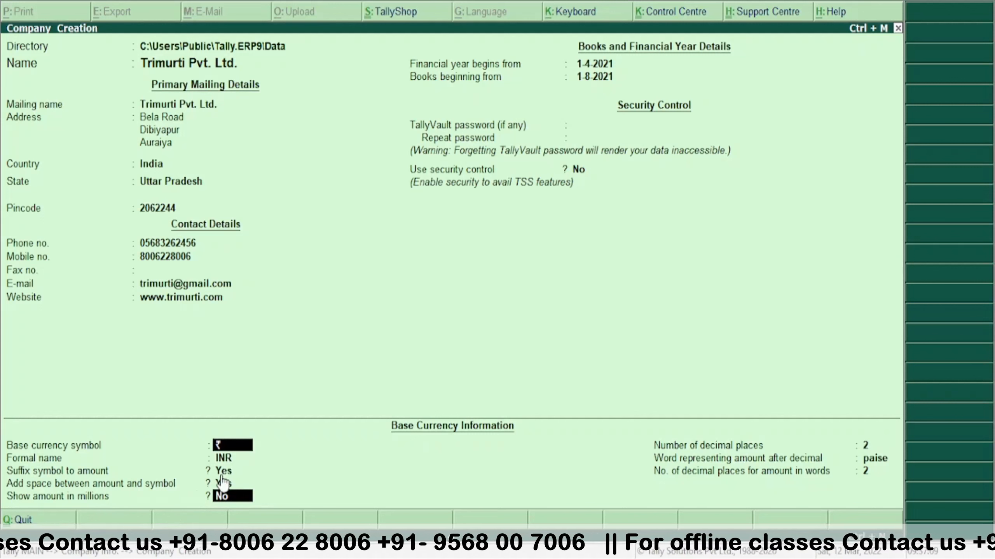
key("Return")
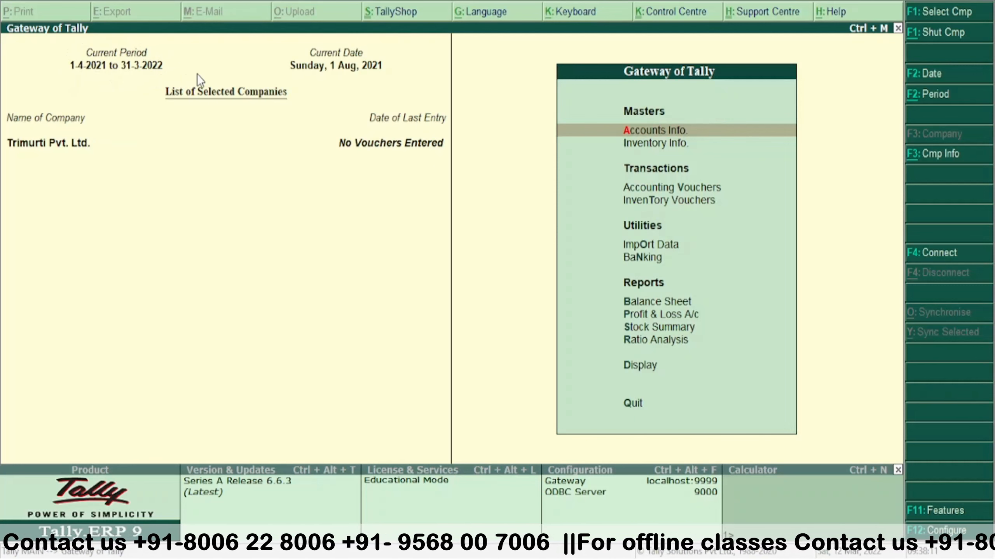
left_click(130, 63)
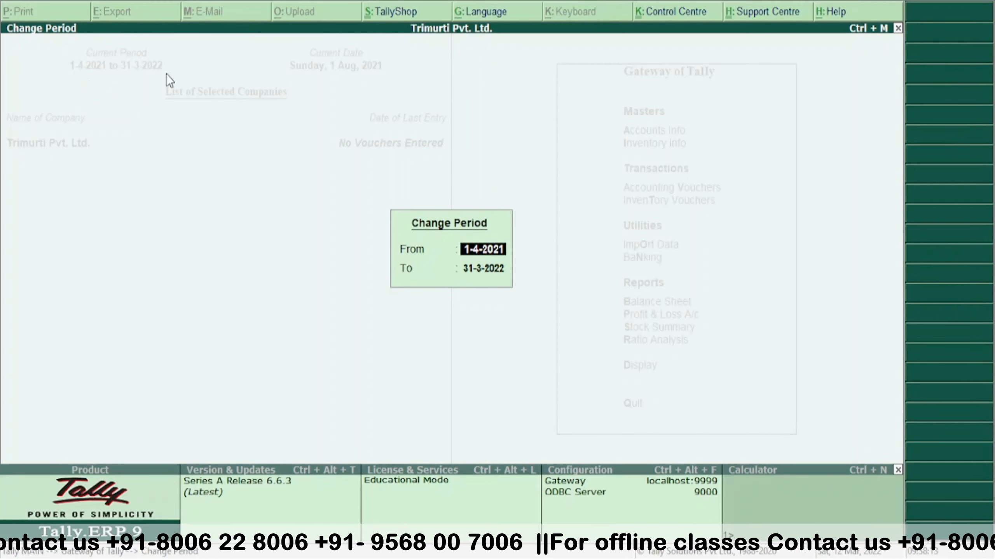
key("Escape")
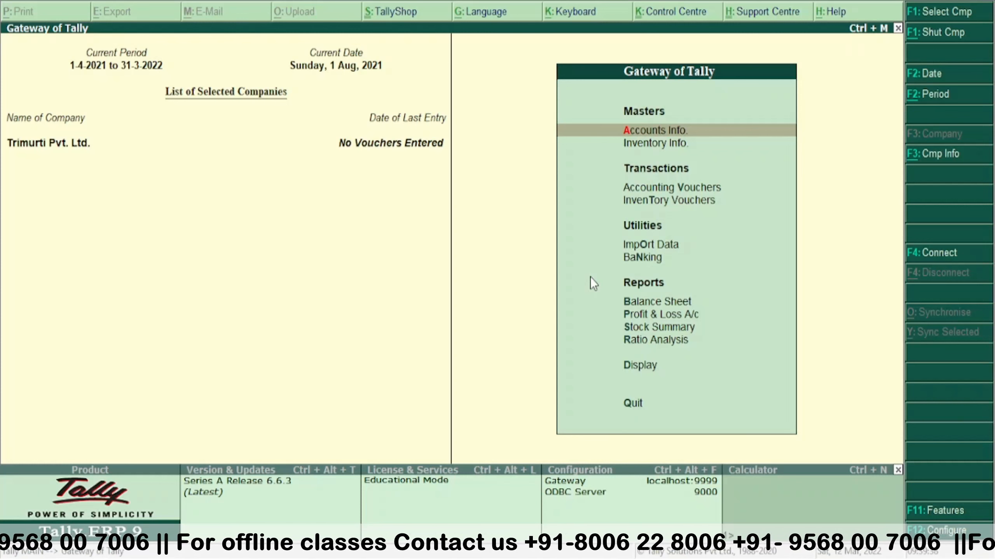
- Review the existing Cash and Profit & Loss A/c ledgers, then return to the Accounts Info. Ledgers menu
key("Return")
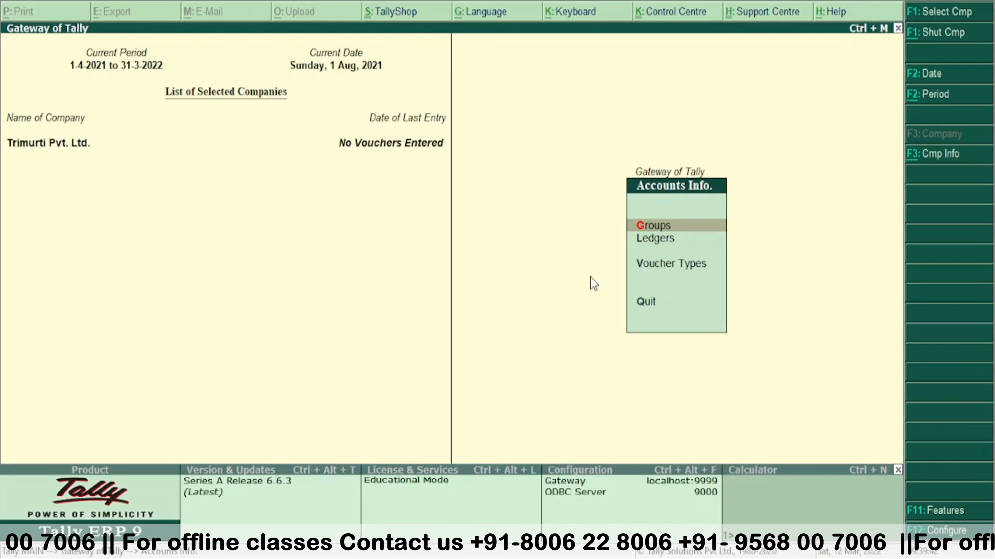
key("l")
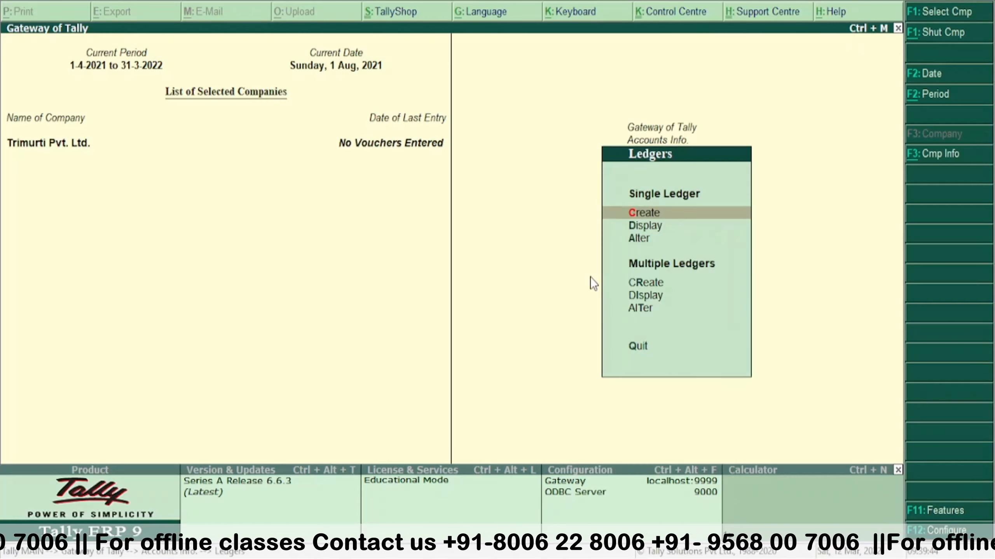
key("a")
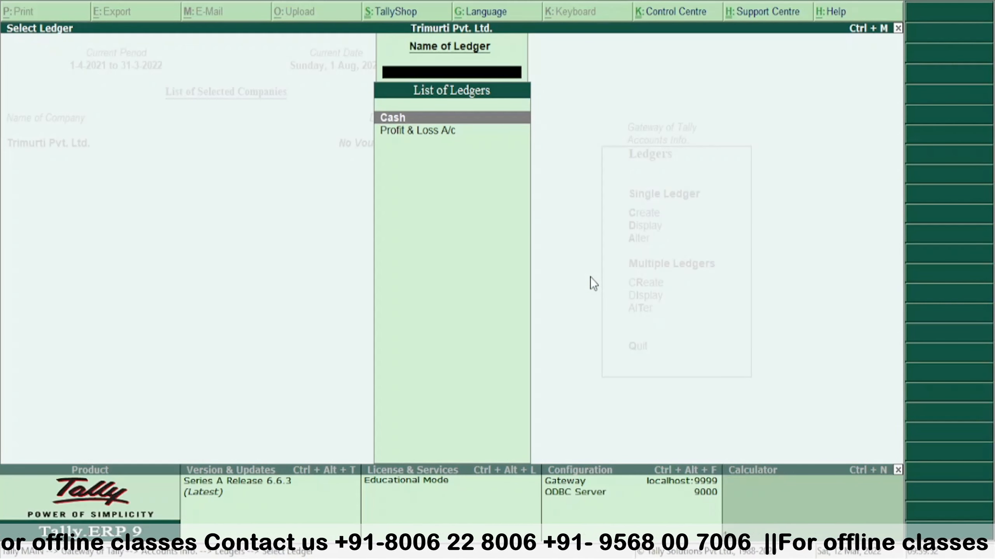
key("Escape")
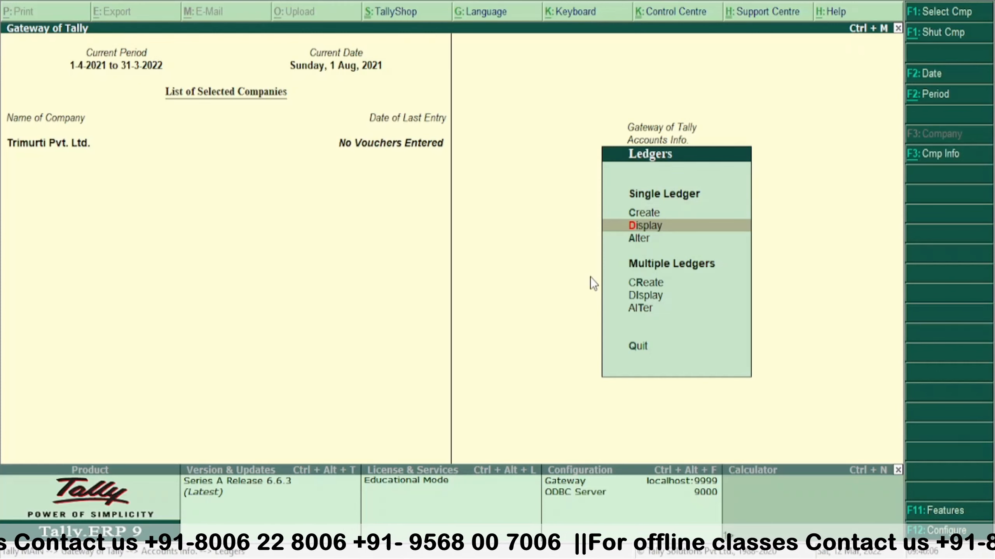
key("Escape")
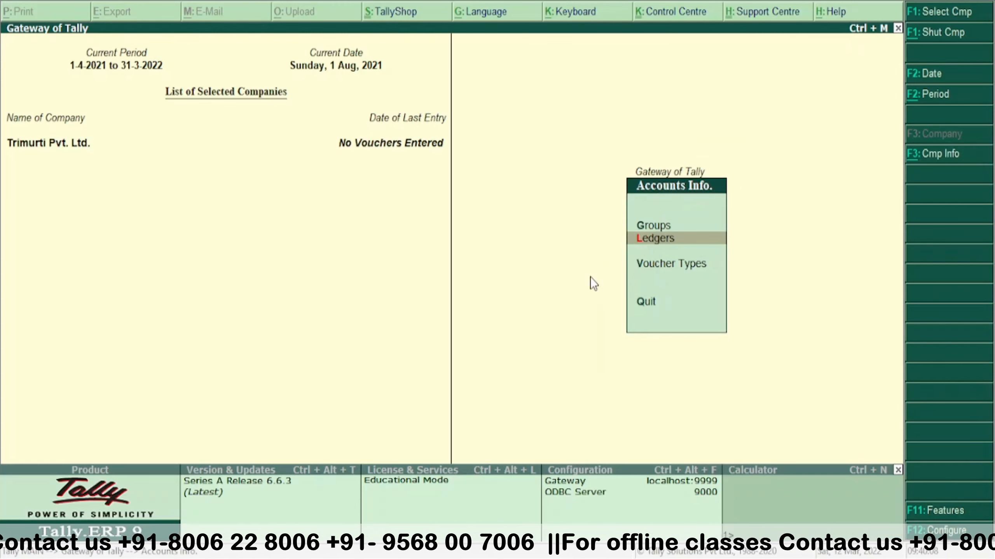
key("Escape")
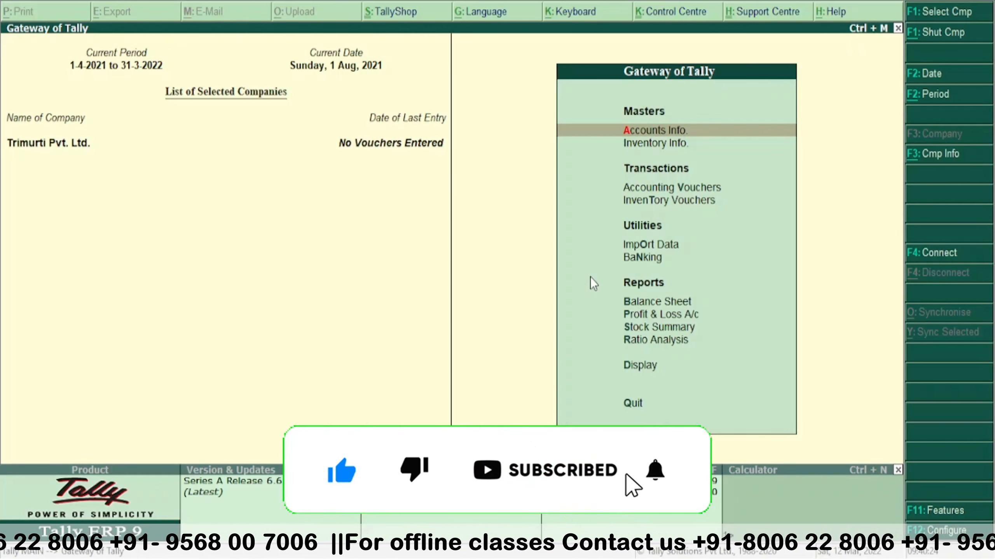
key("Return")
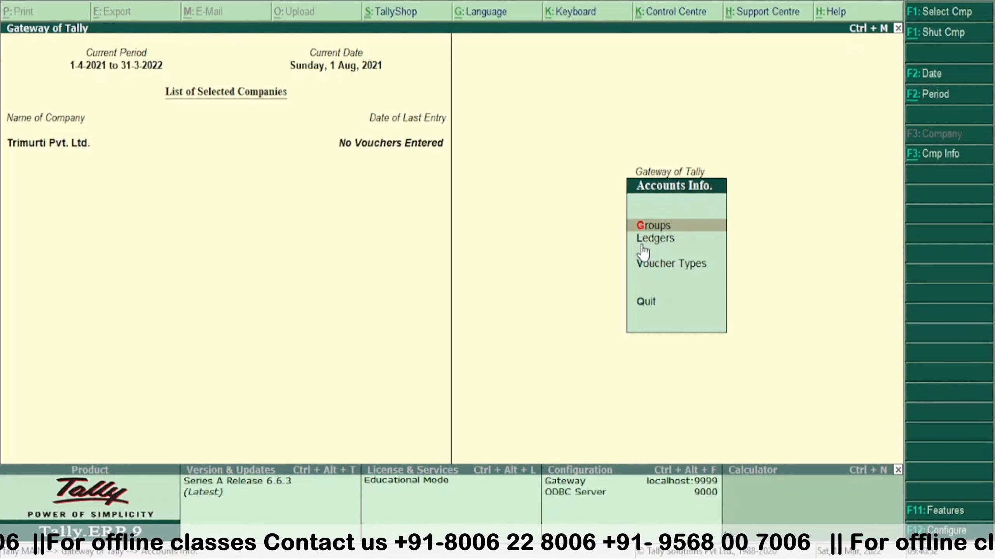
left_click(642, 245)
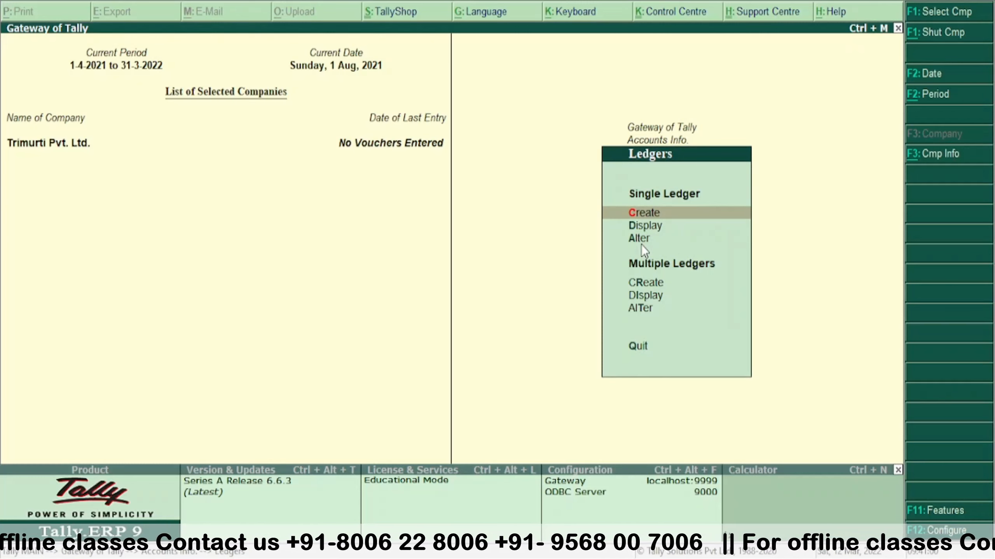
- Create and save a single ledger named Capital under the Capital Account group
key("Return")
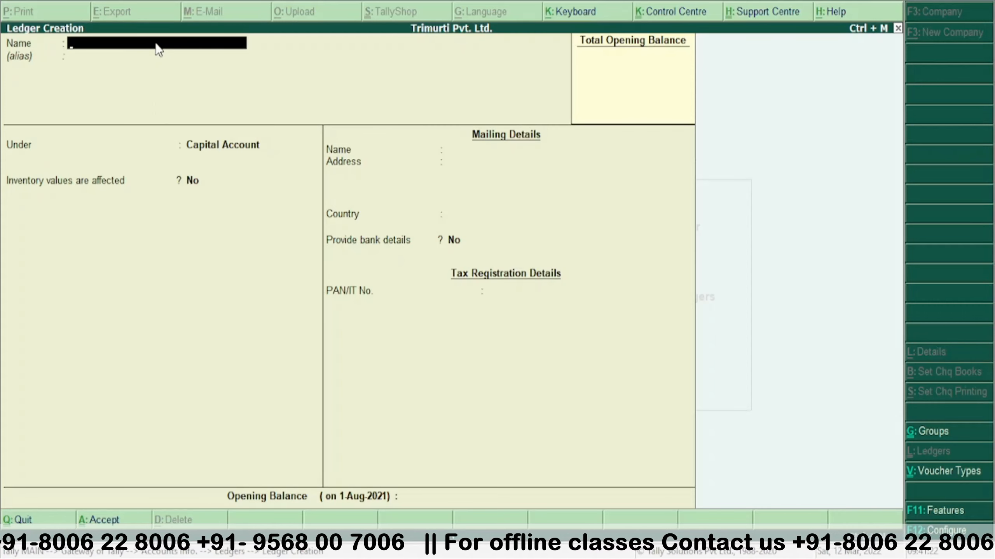
type("Capita")
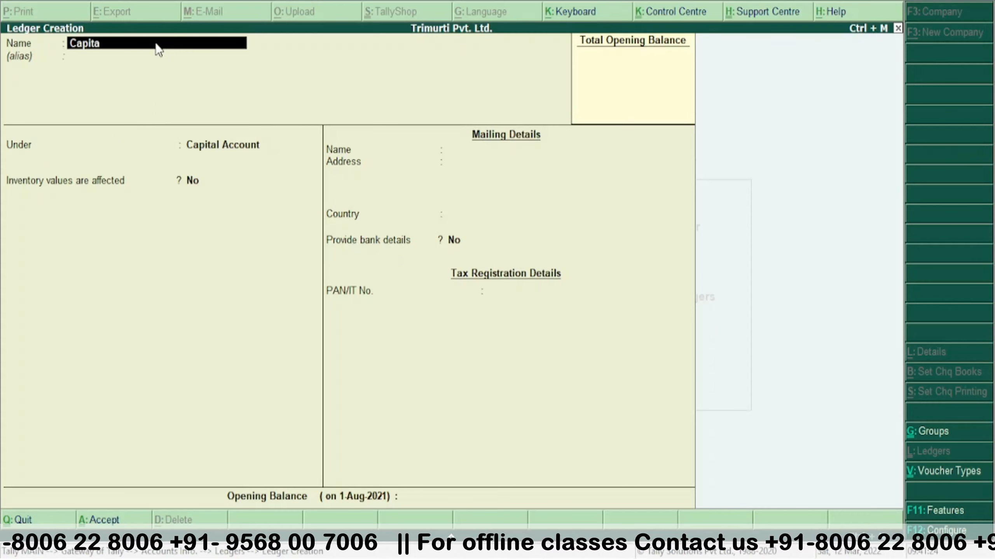
type("l")
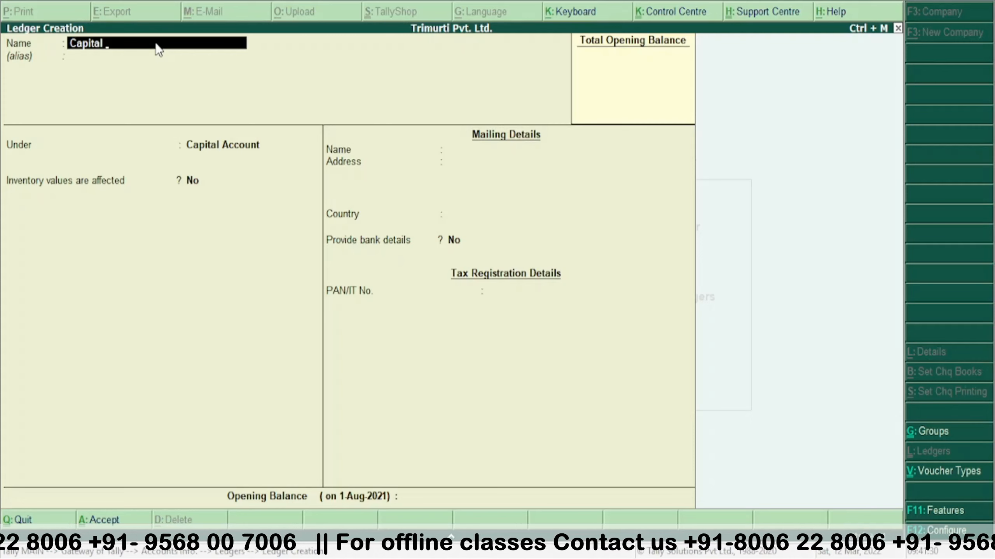
key("Return")
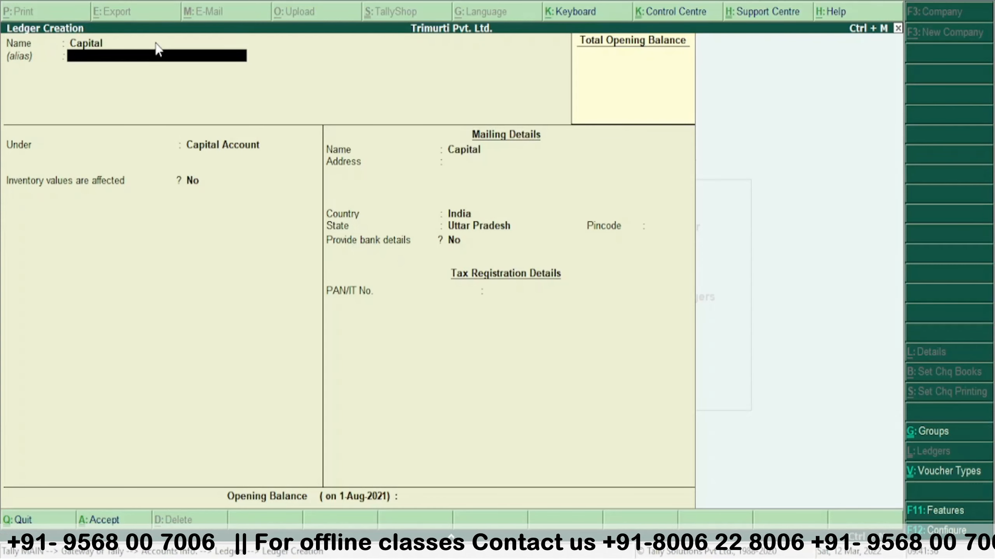
key("Return")
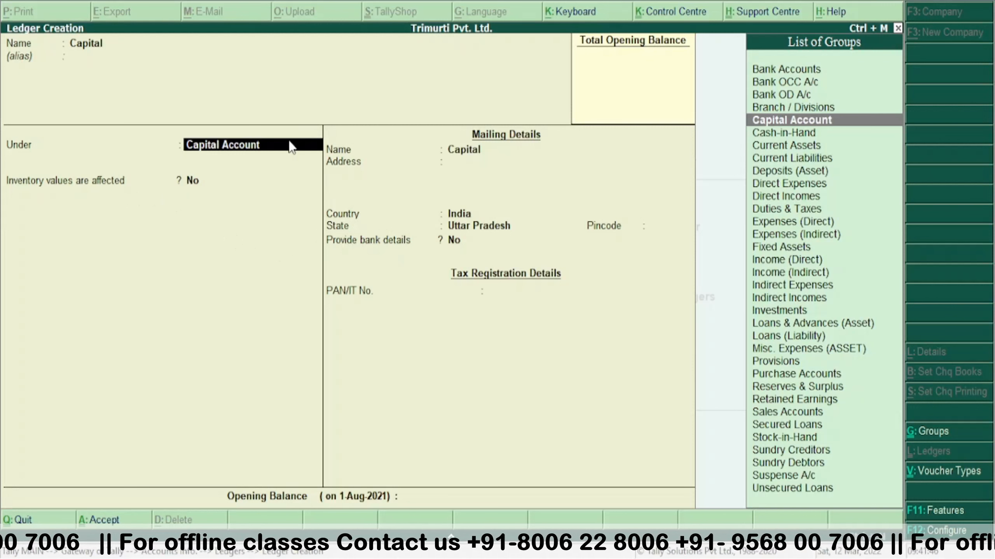
key("Return")
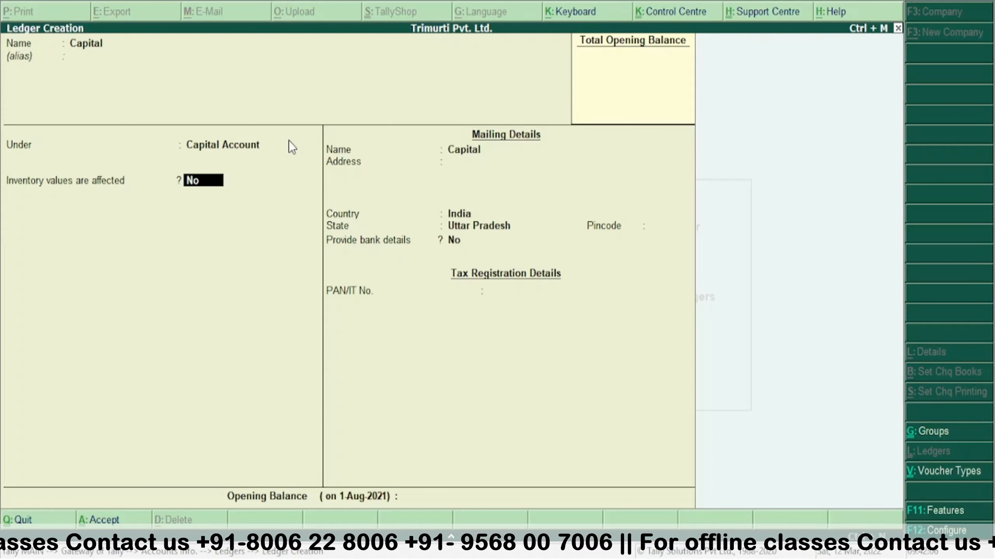
key("ctrl+a")
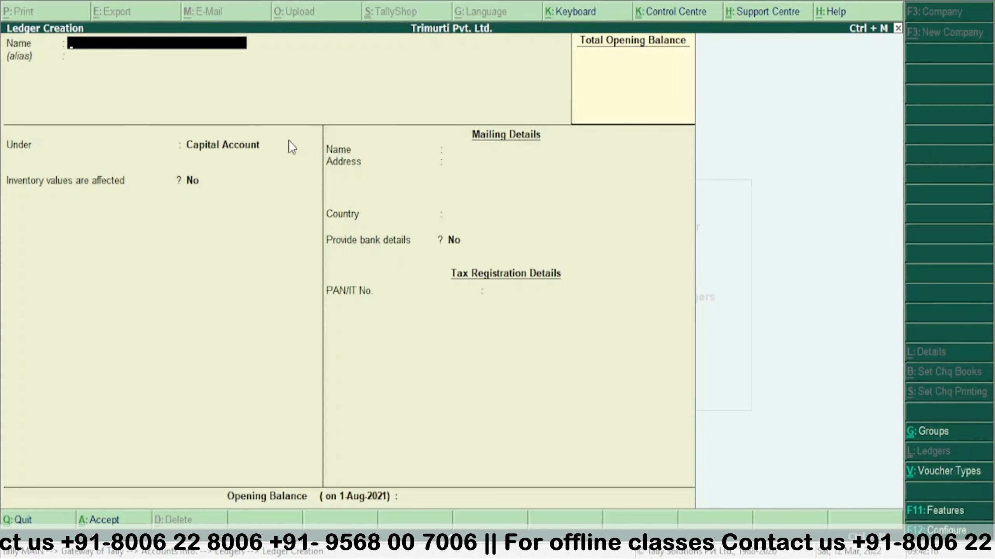
- Save a Purchase ledger under Purchase Accounts with inventory values affected Yes and type Not Applicable
type("Pur")
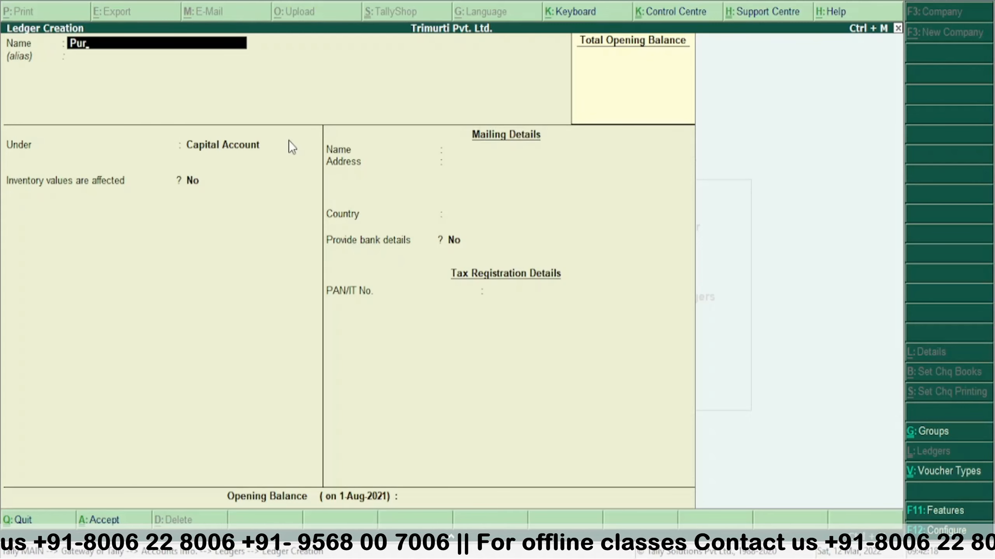
type("chas")
type("e")
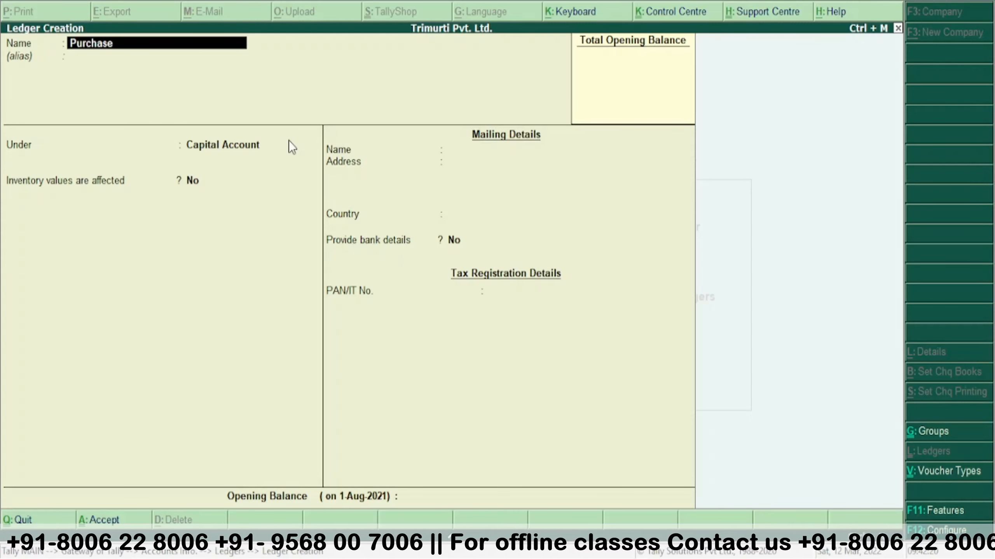
key("Return")
key("Return")
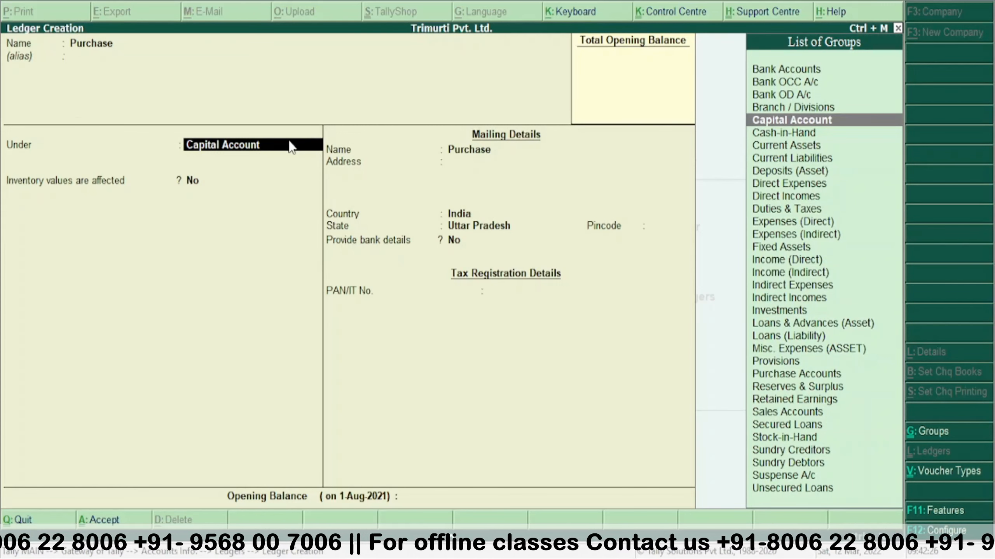
type("P")
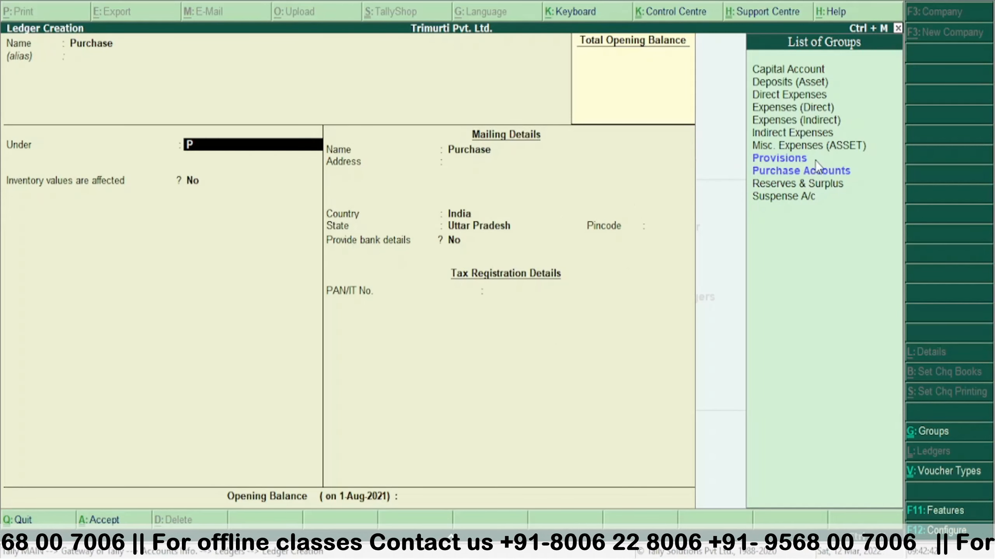
left_click(795, 174)
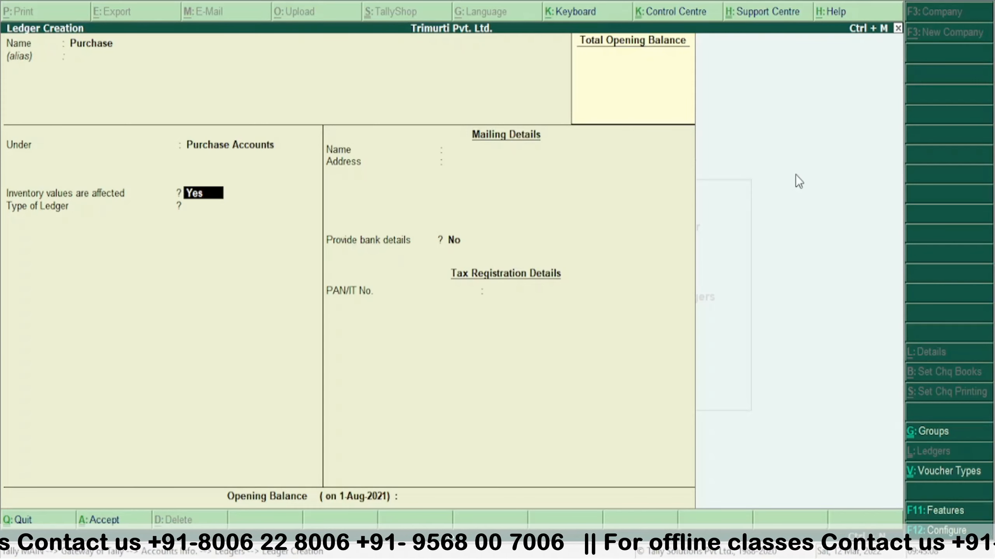
key("Return")
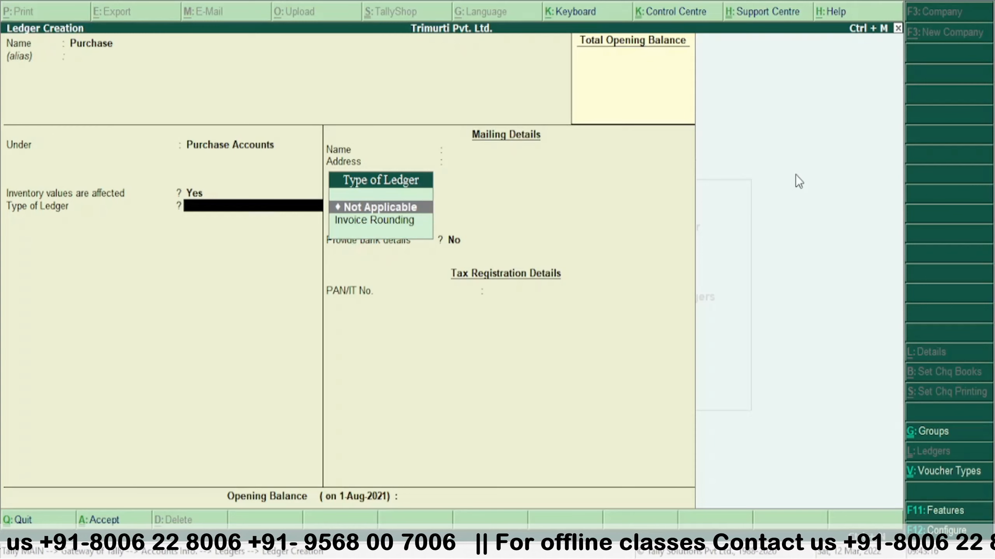
key("Return")
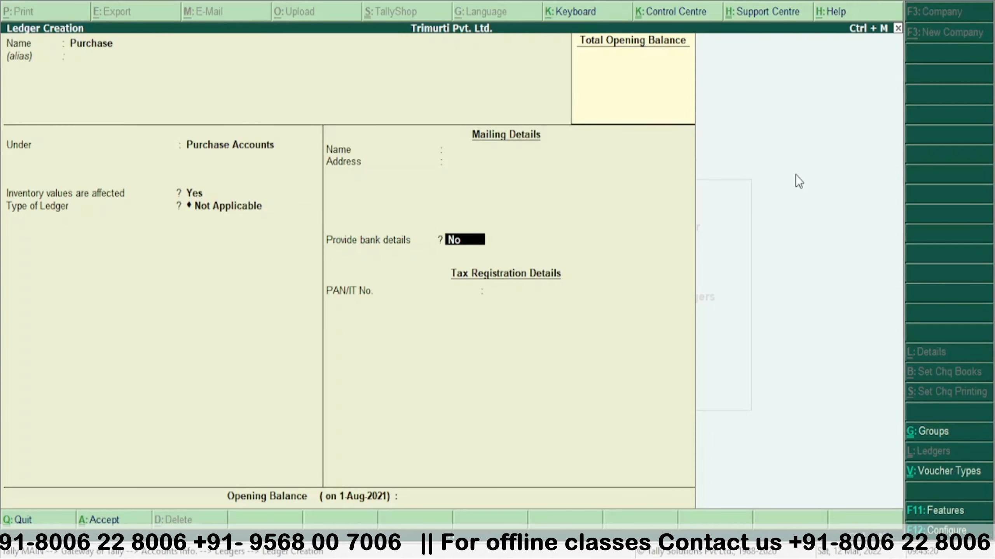
key("ctrl+a")
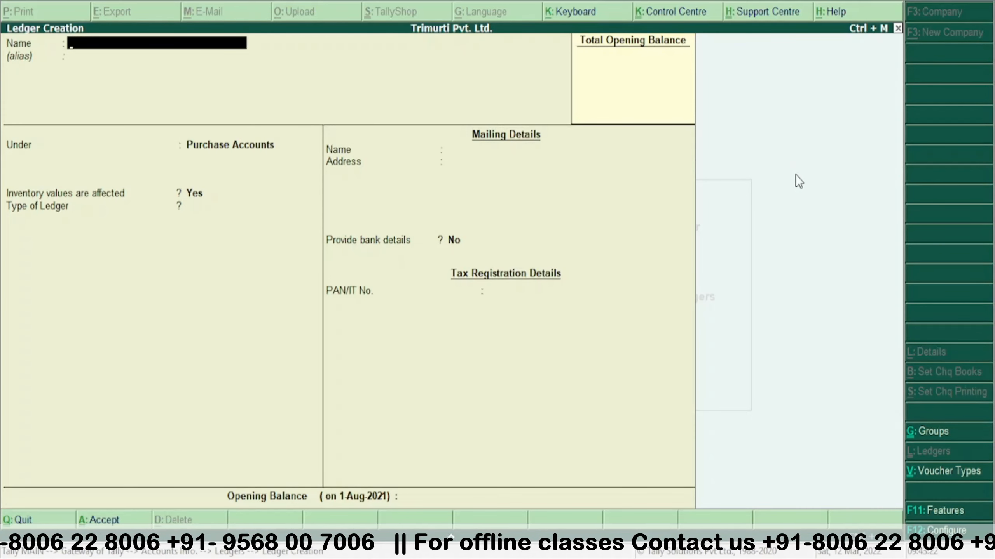
- Name the new ledger Sales, put it under Sales Accounts, and keep inventory values affected Yes
type("S")
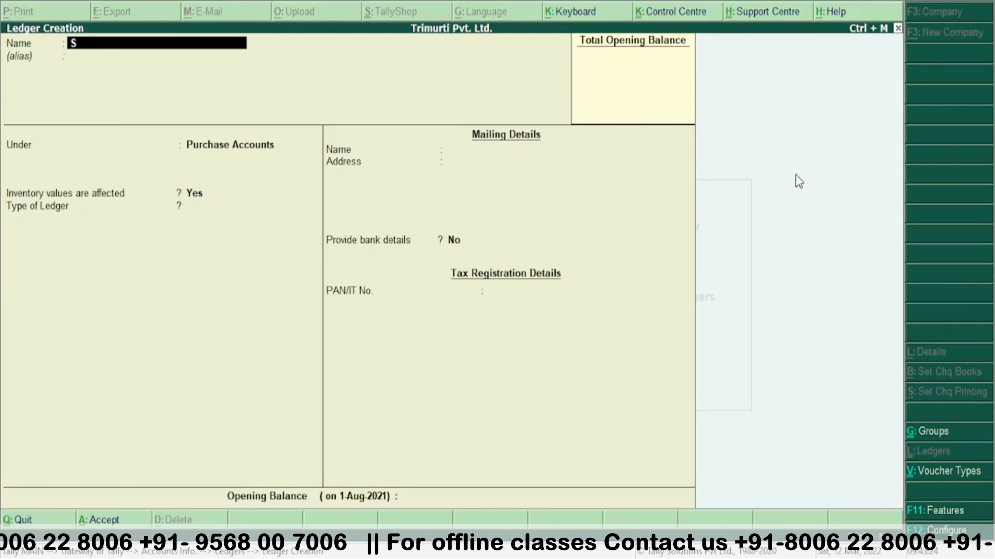
type("ales")
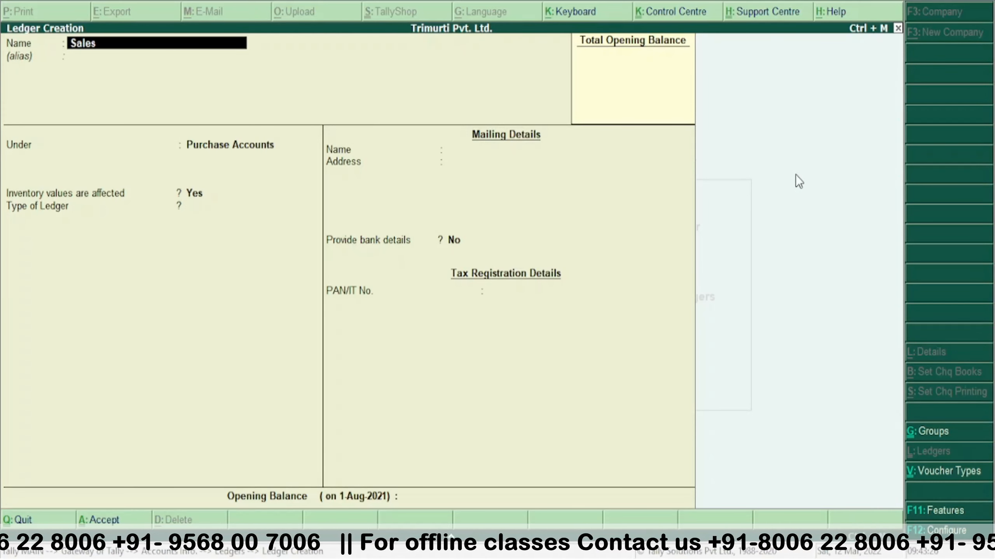
key("Return")
key("Return")
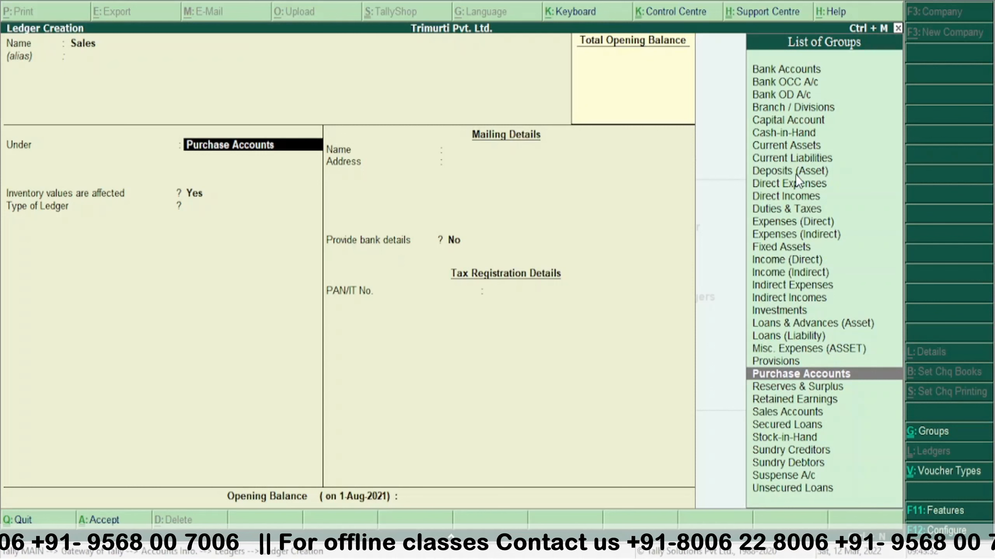
type("S")
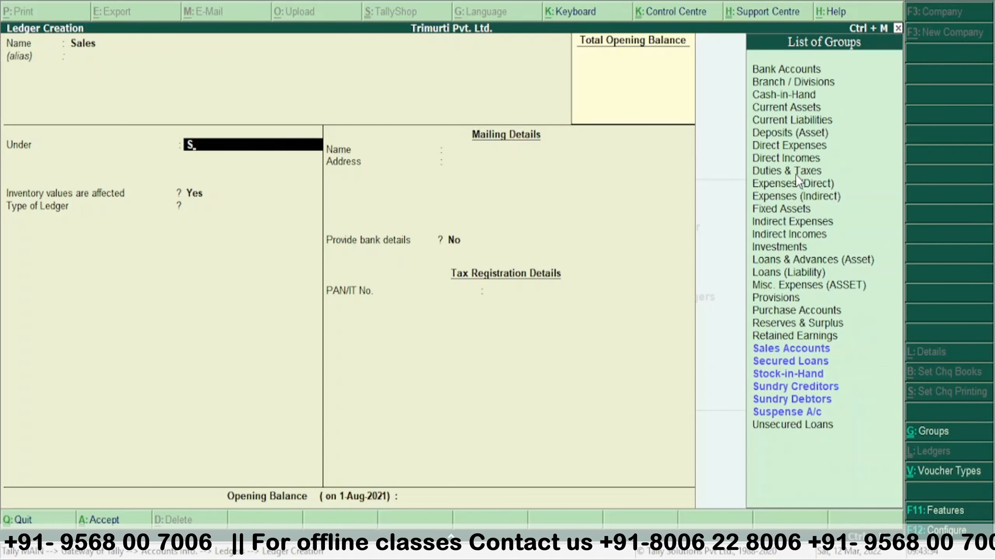
type("a")
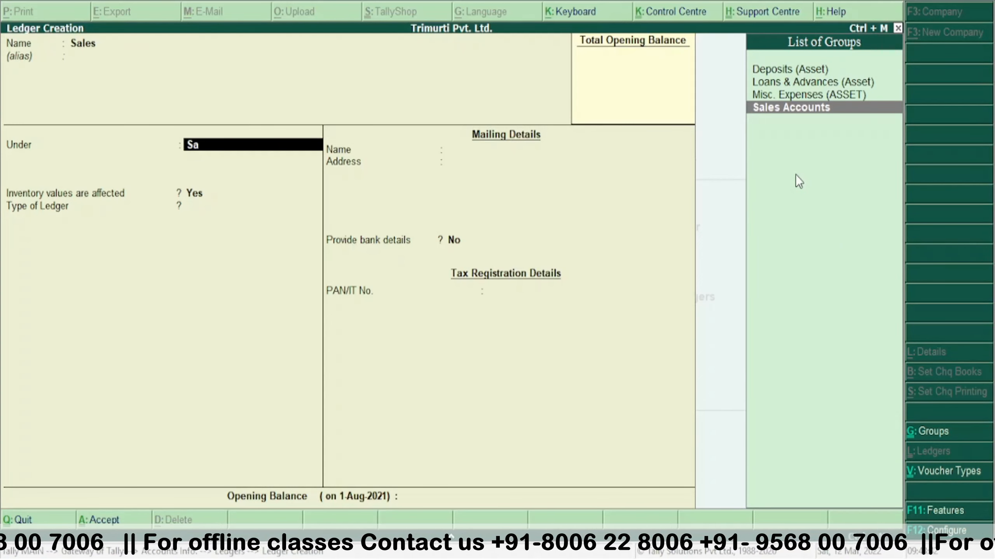
key("Return")
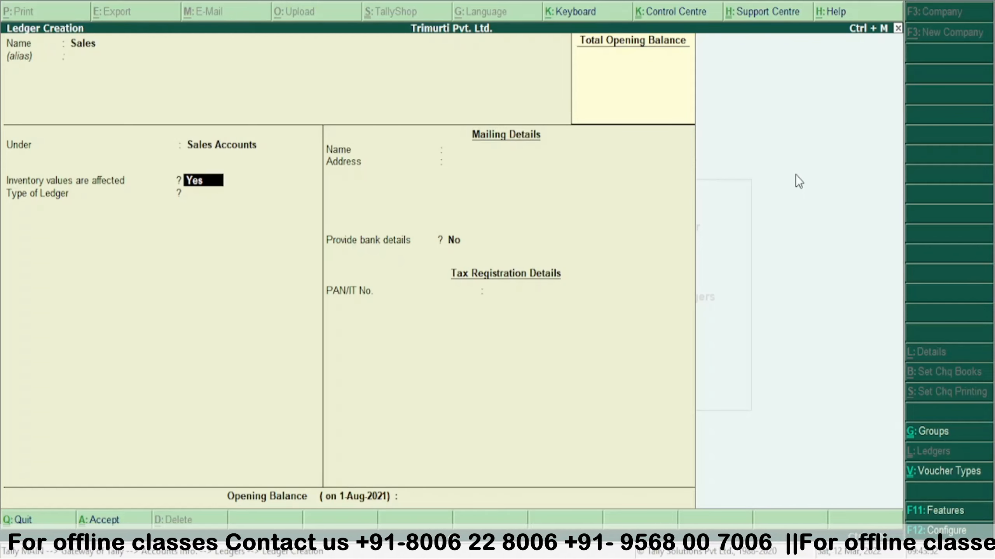
key("Return")
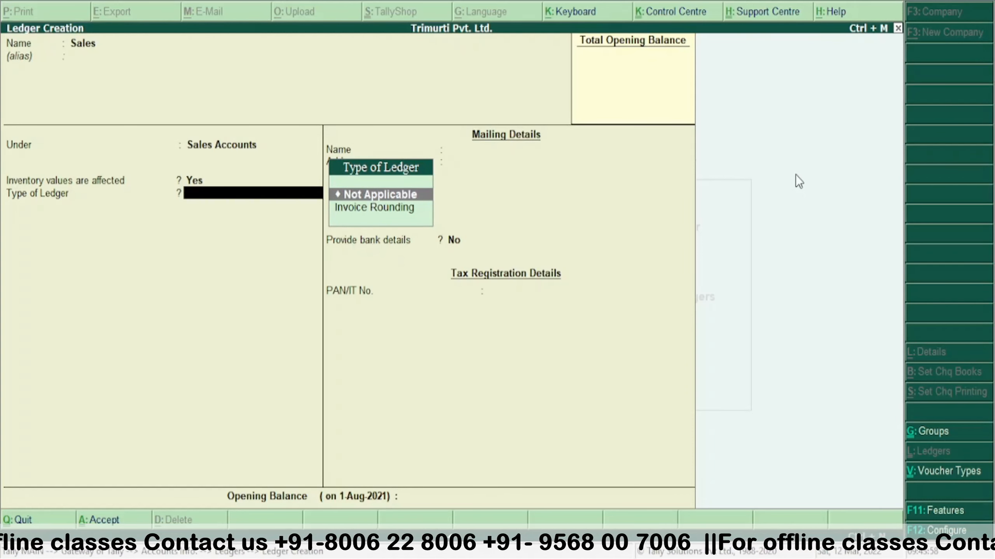
- Make the Sales ledger type Invoice Rounding with Normal Rounding and limit 1, then save it
key("Down")
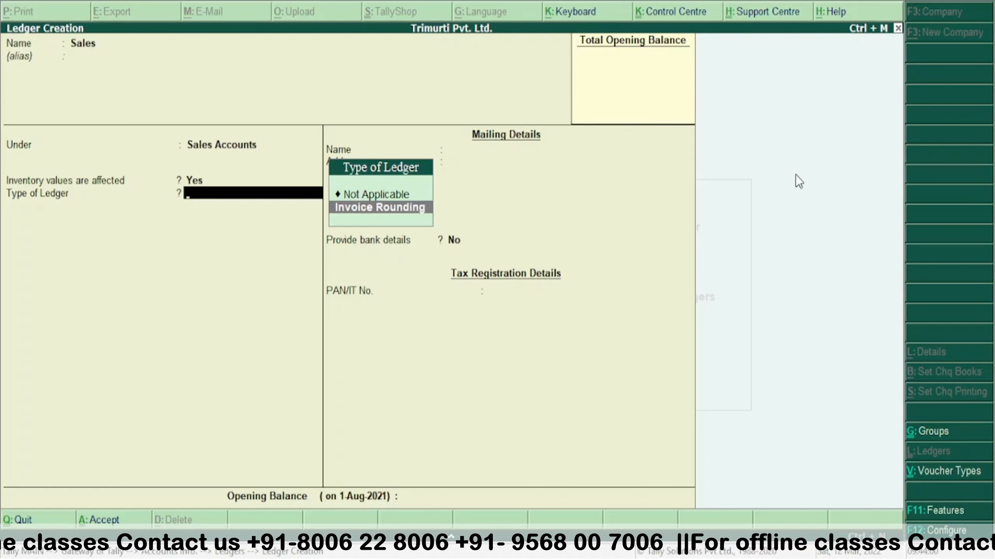
key("Return")
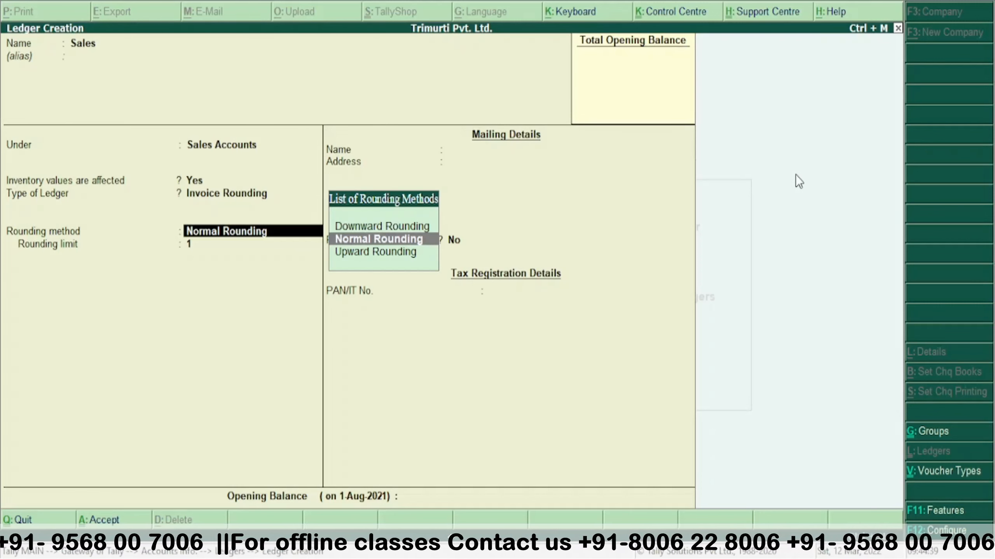
key("Return")
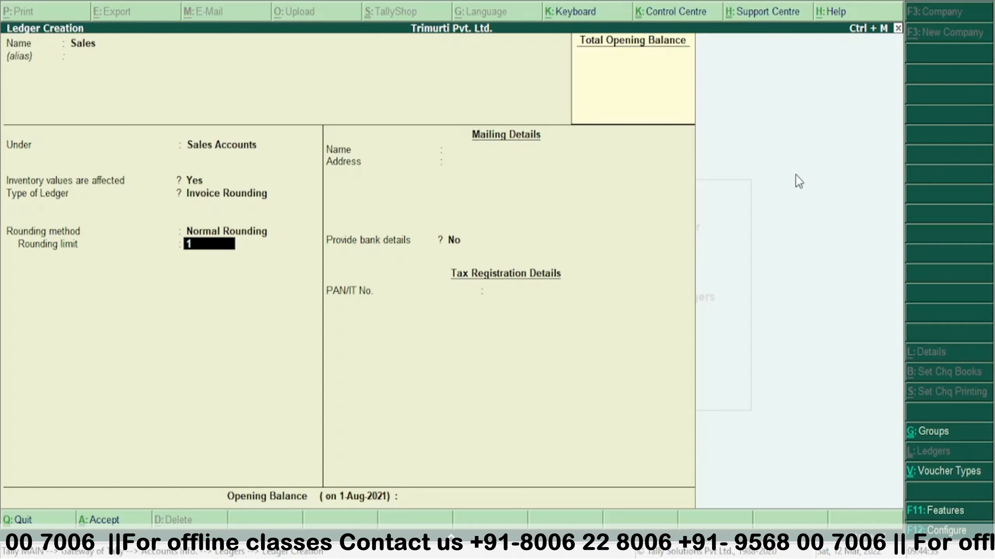
key("Return")
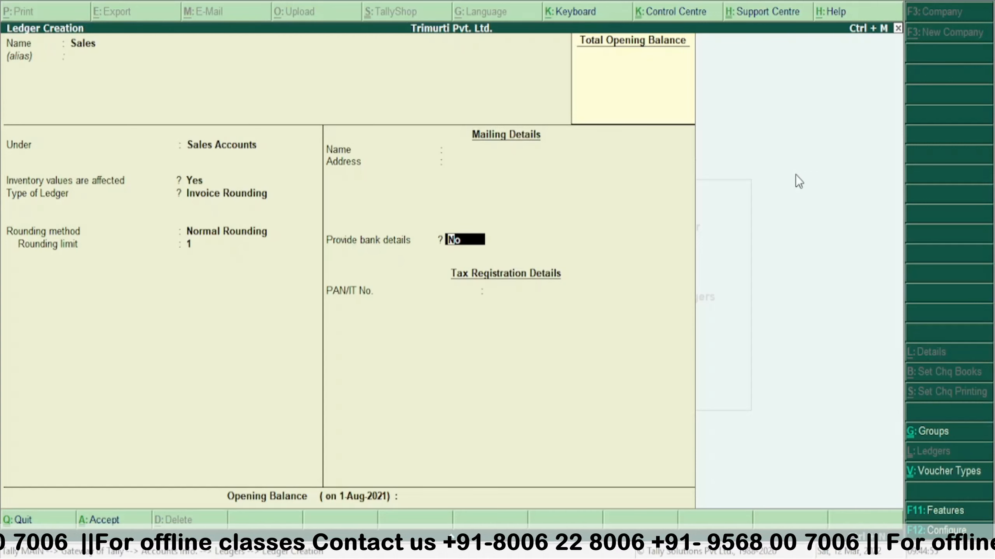
key("Return")
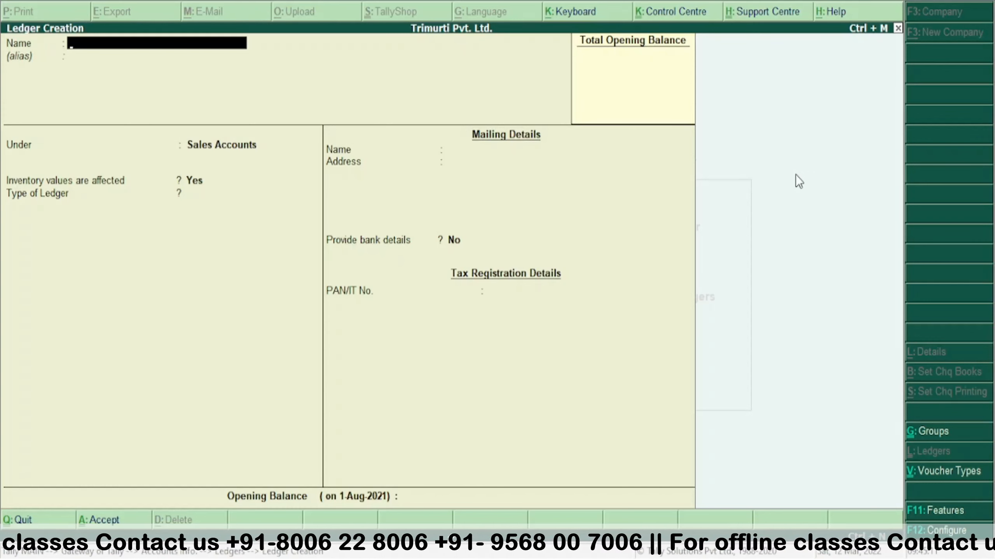
- Create a ledger named HDFC under the Bank Accounts group
type("HDFC")
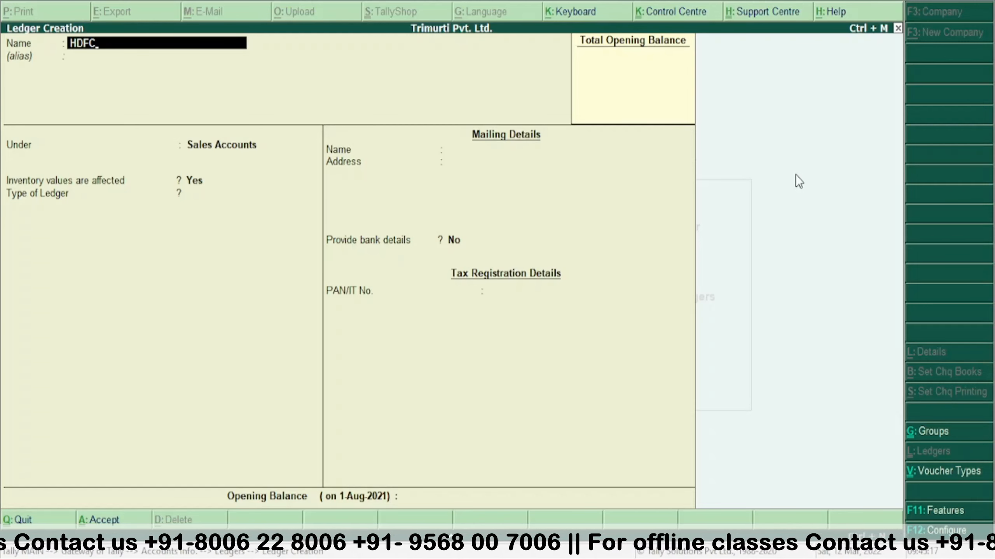
key("Return")
key("Return")
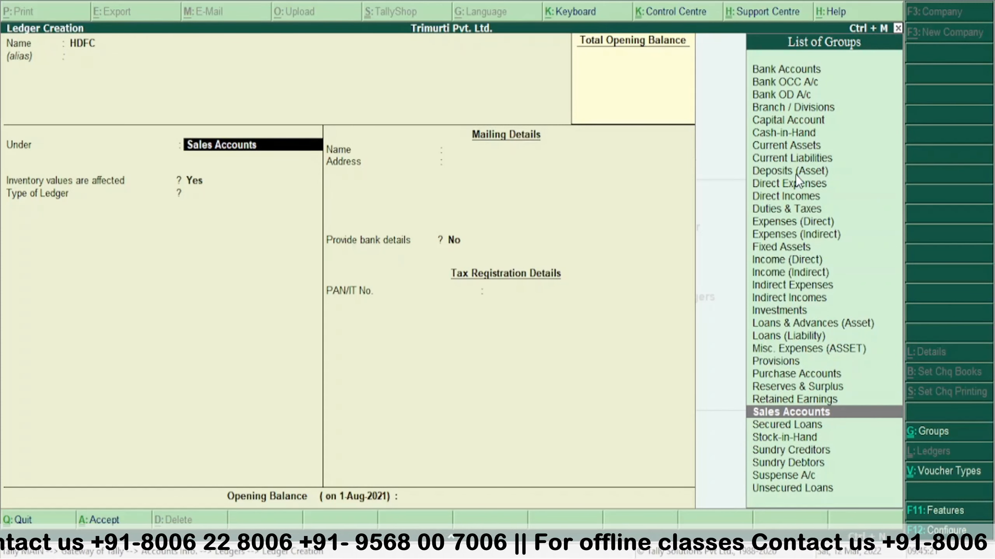
type("B")
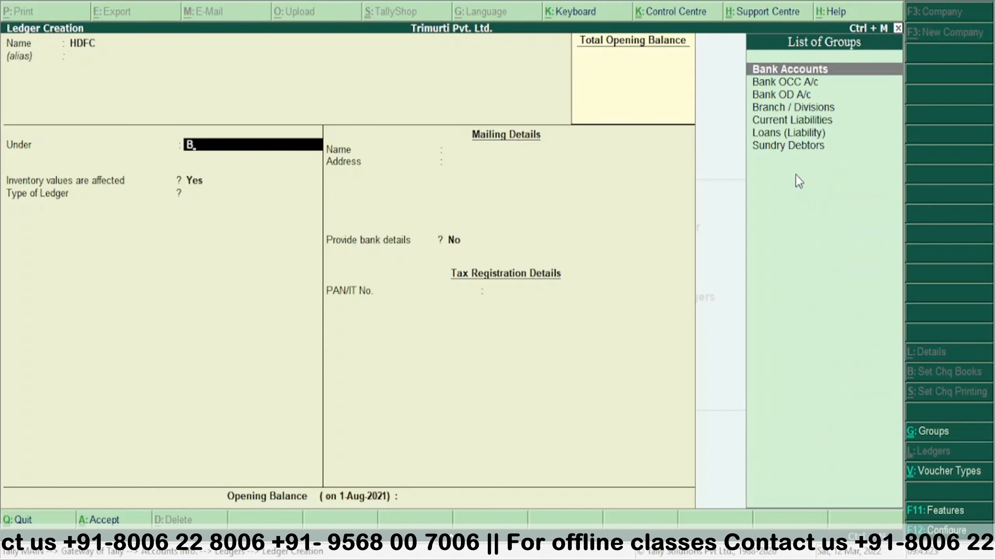
key("Return")
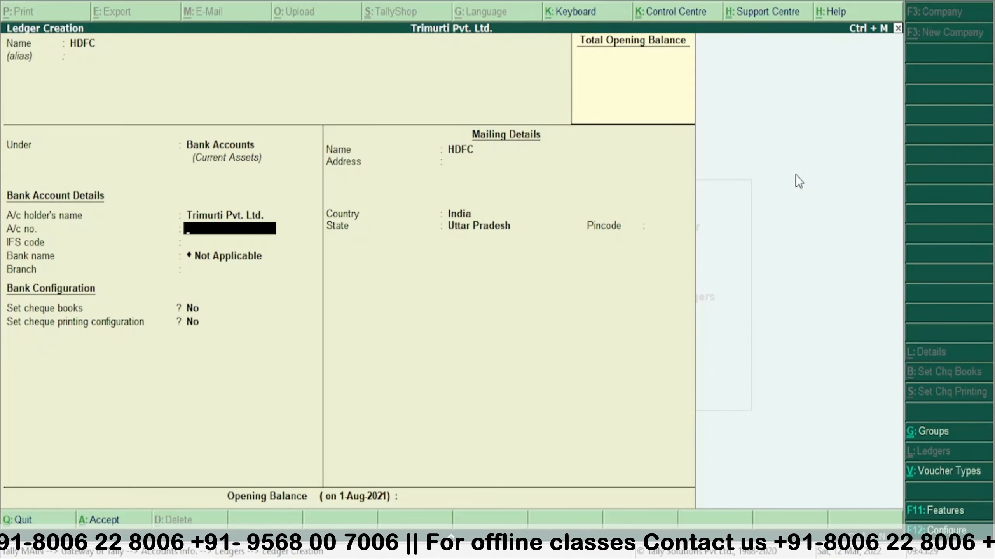
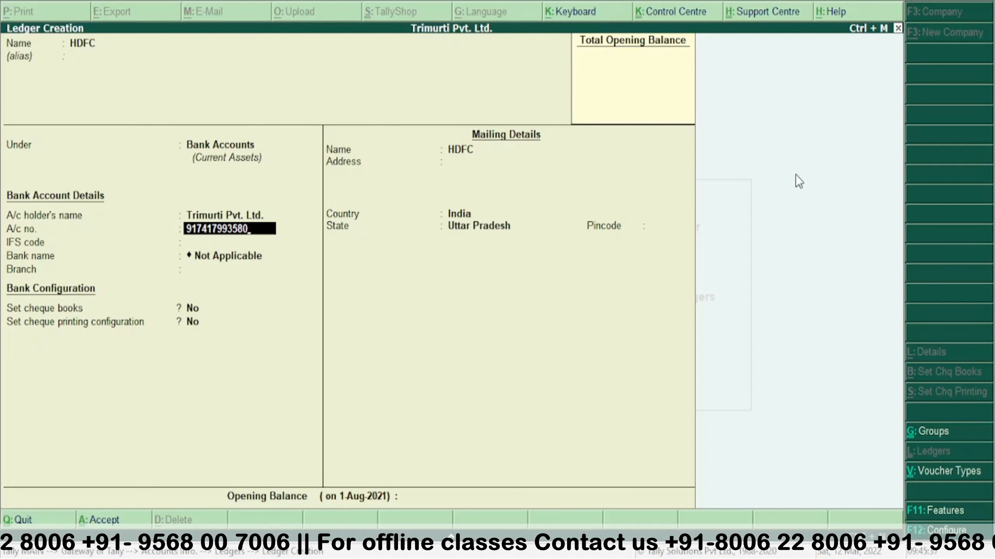
- Enter the bank account number, IFS code PYTM0123456 and Noida branch, then save the ledger
key("Return")
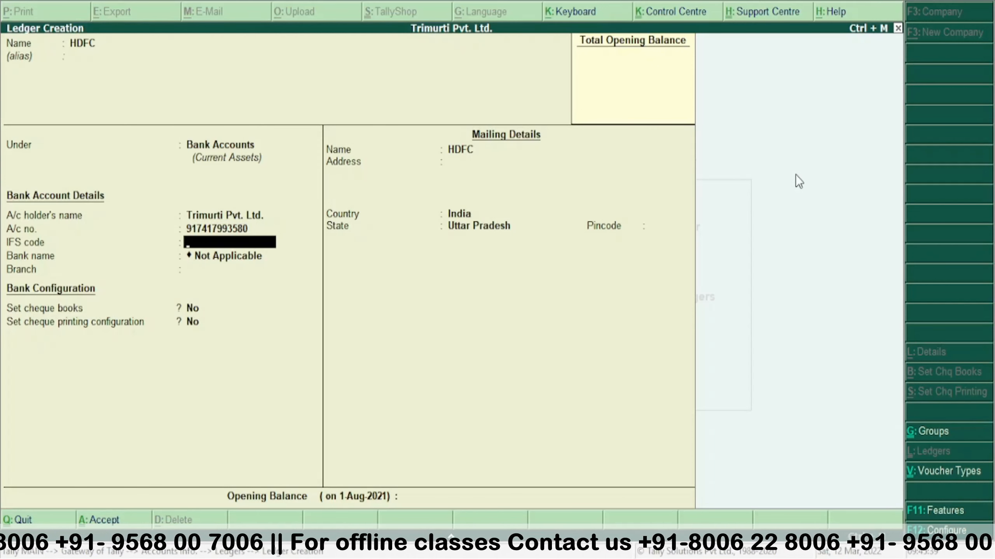
type("PY")
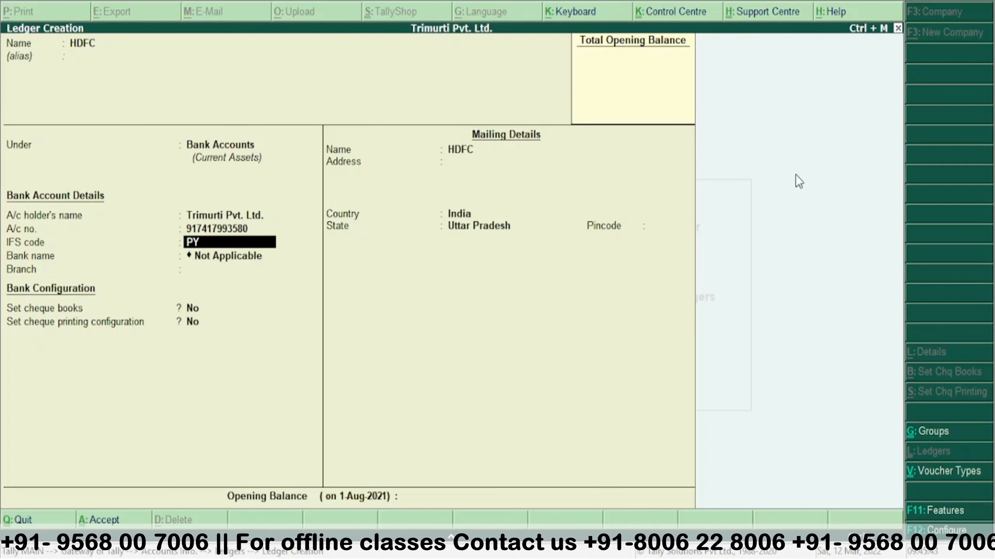
type("TM")
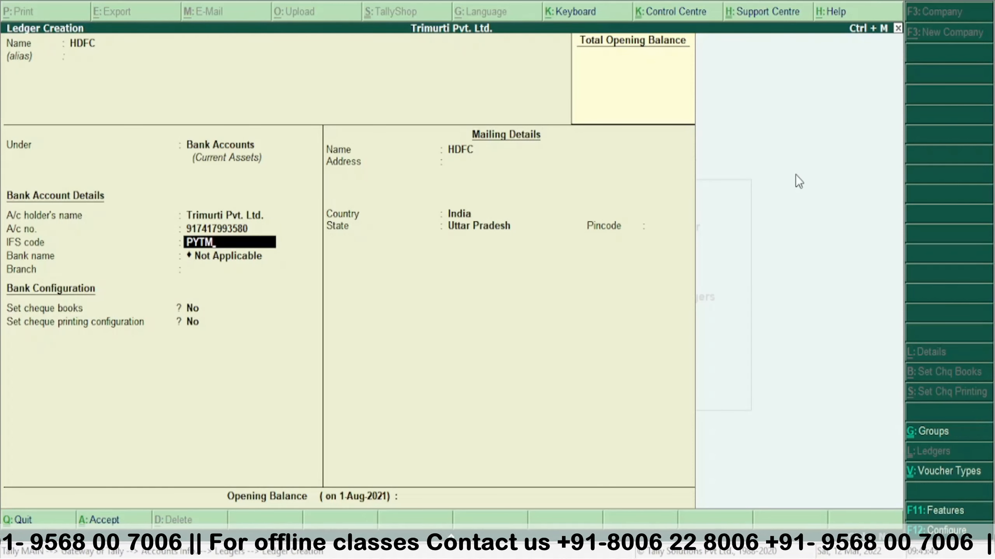
type("0123456")
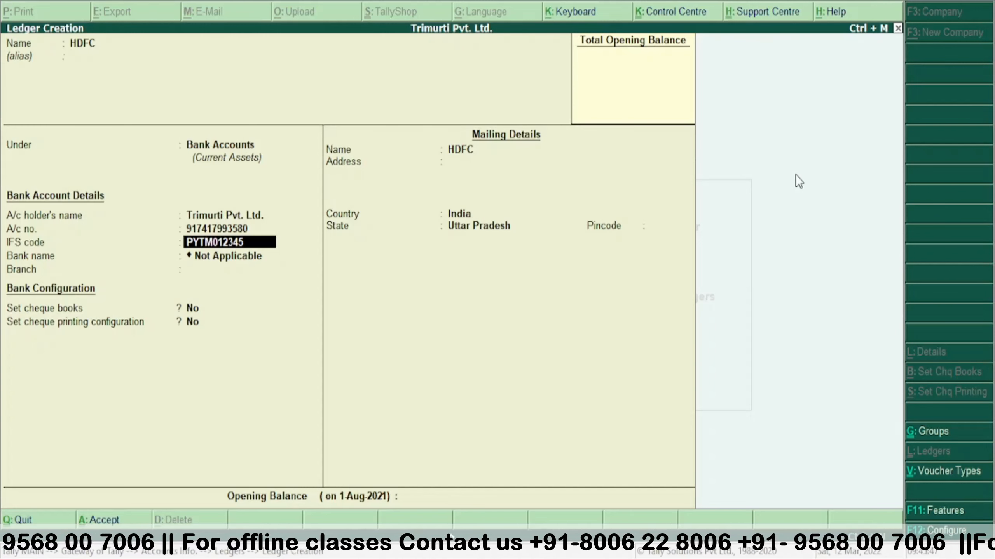
key("Return")
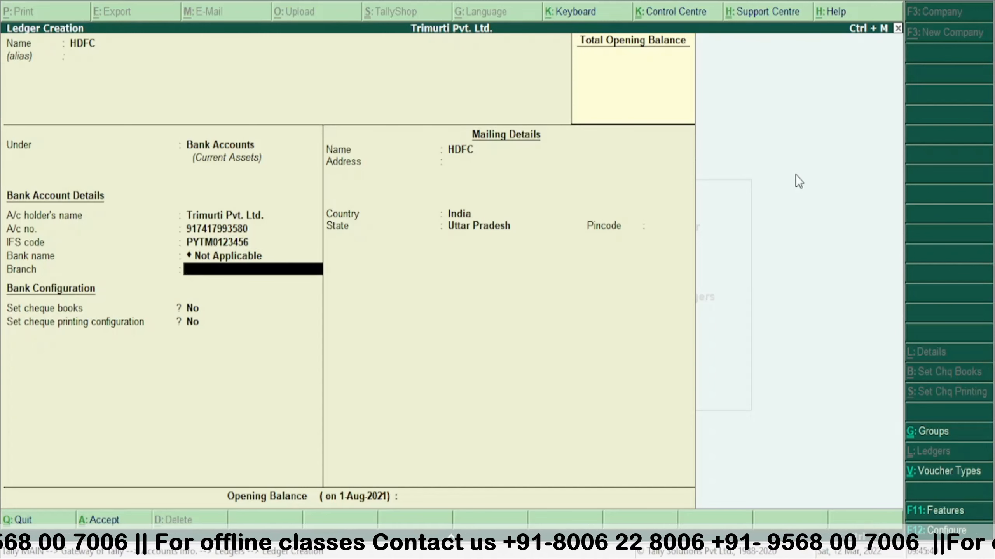
type("Noi")
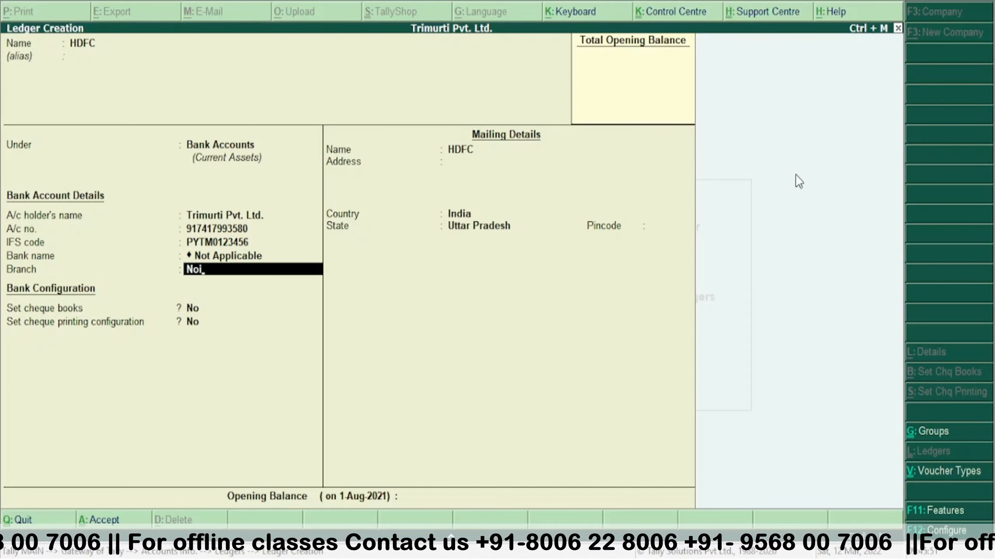
type("da")
key("Return")
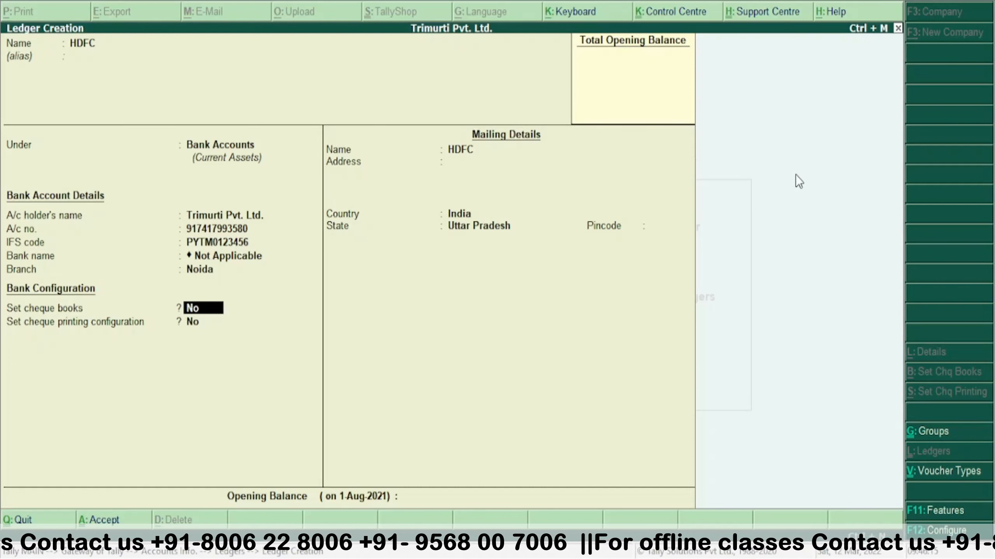
key("ctrl+a")
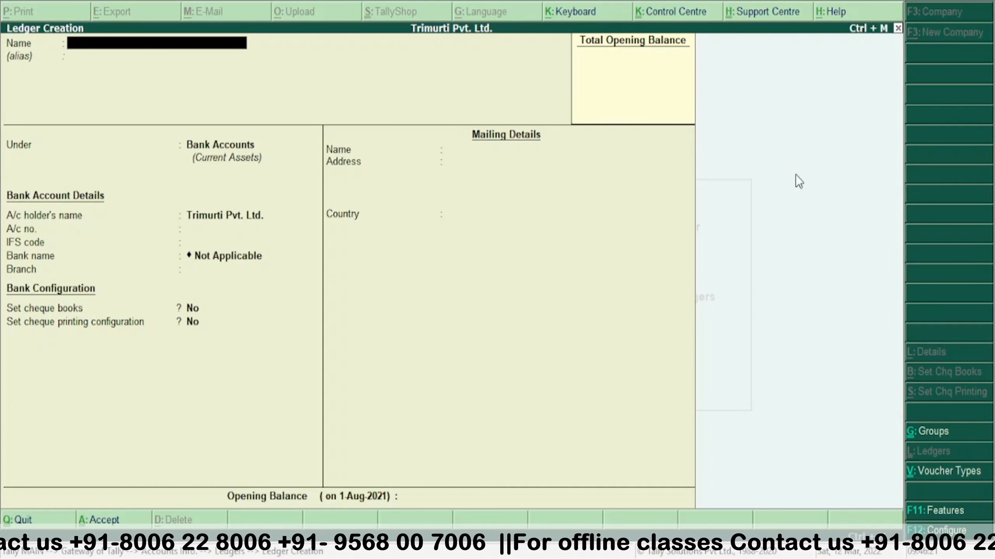
key("Escape")
- Confirm quitting ledger creation and back out through Accounts Info to Gateway of Tally
key("y")
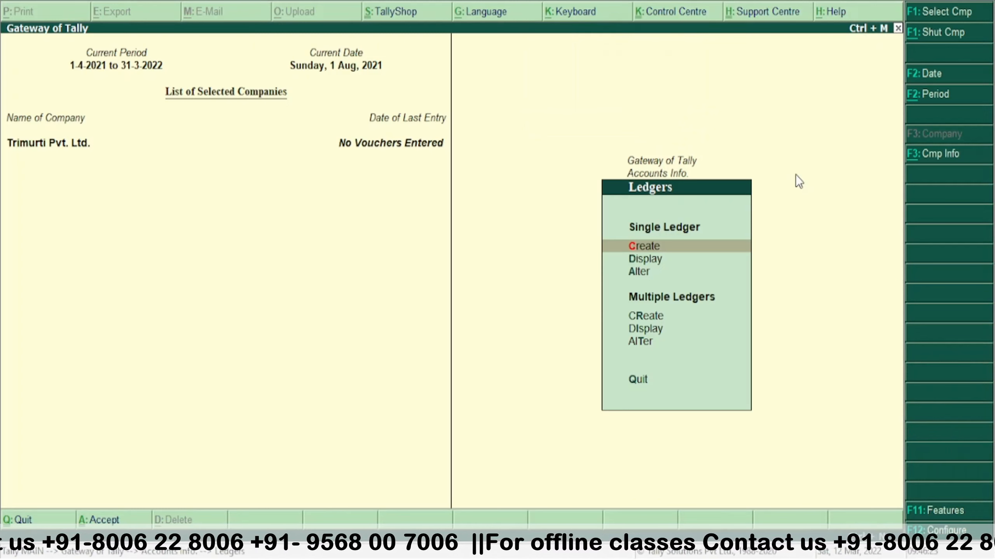
key("Escape")
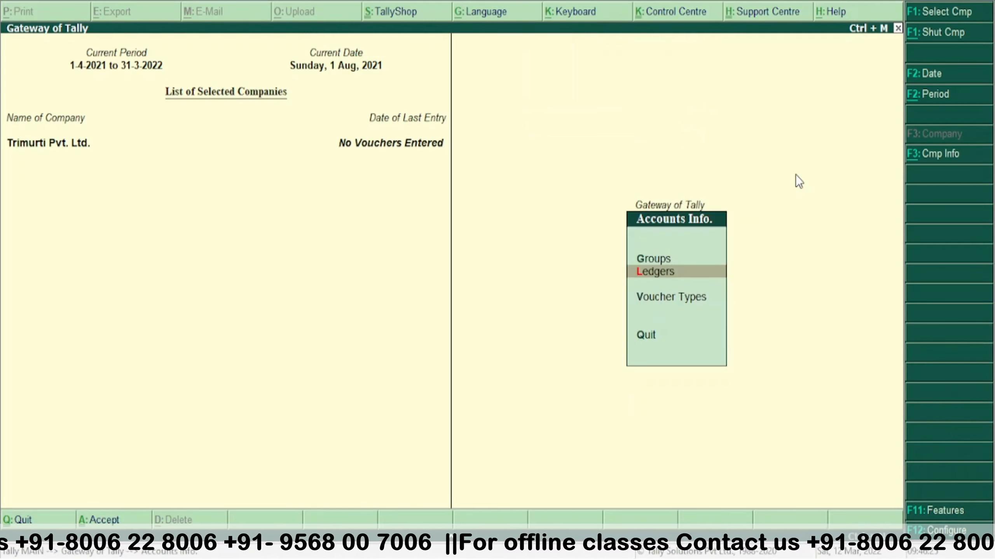
key("Escape")
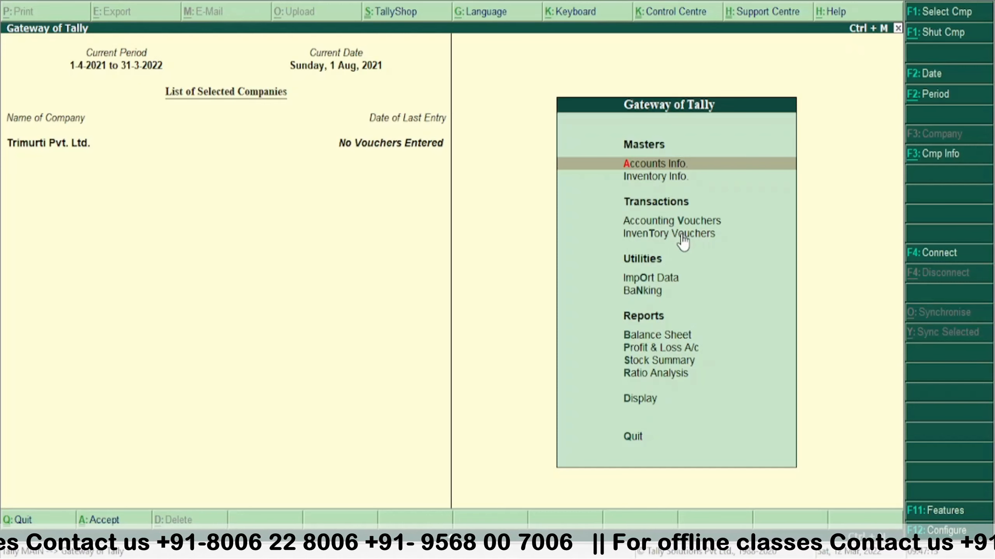
- Open Accounting Vouchers from Gateway of Tally using the V shortcut
key("v")
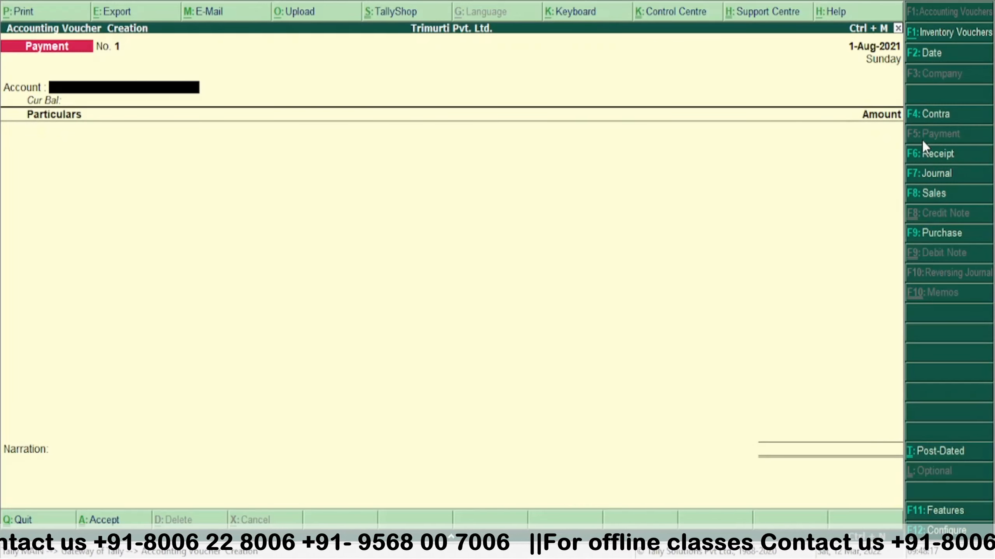
- Change the voucher type to Receipt and choose Cash as the account
key("F6")
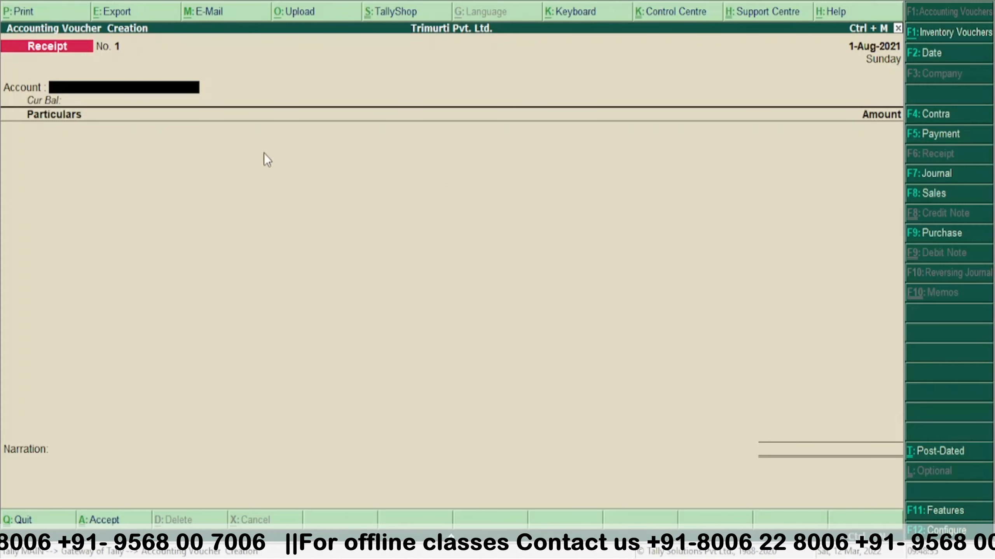
type("C")
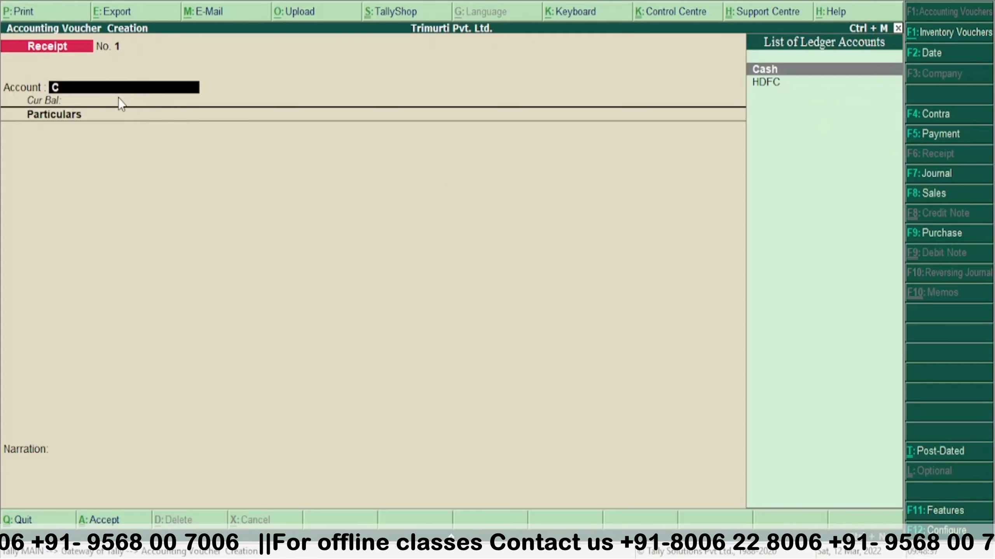
left_click(763, 71)
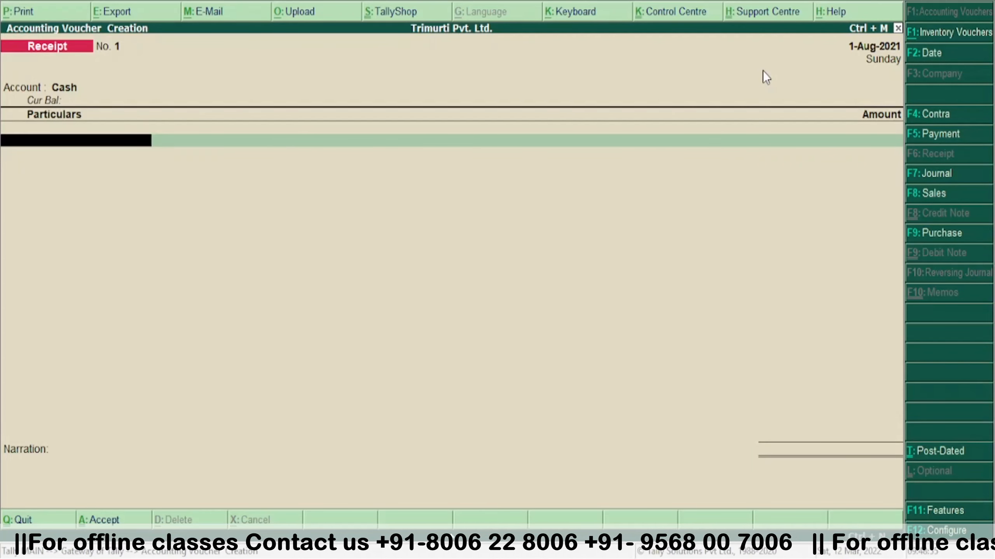
- Record 10,00,000 received from Capital into Cash and accept Receipt No. 1
type("C")
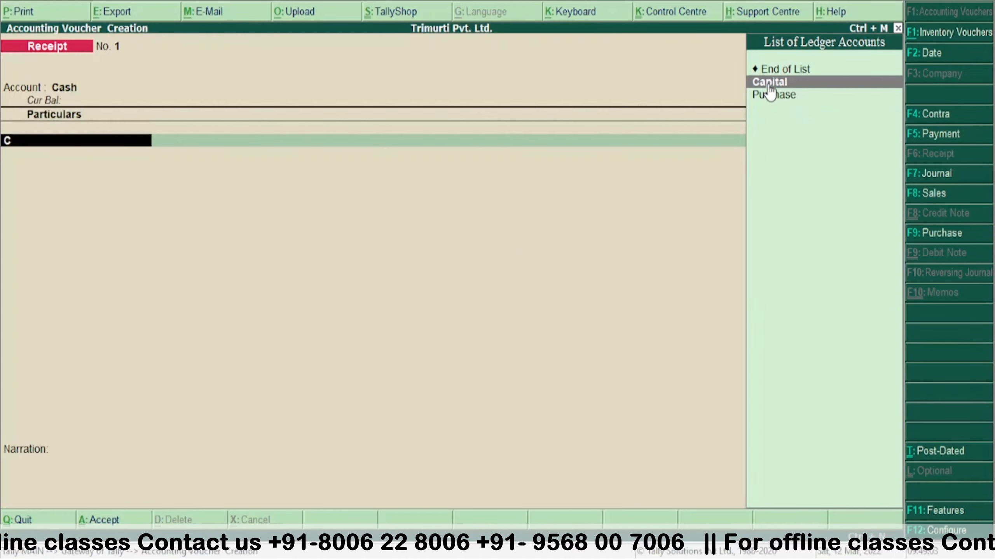
left_click(768, 86)
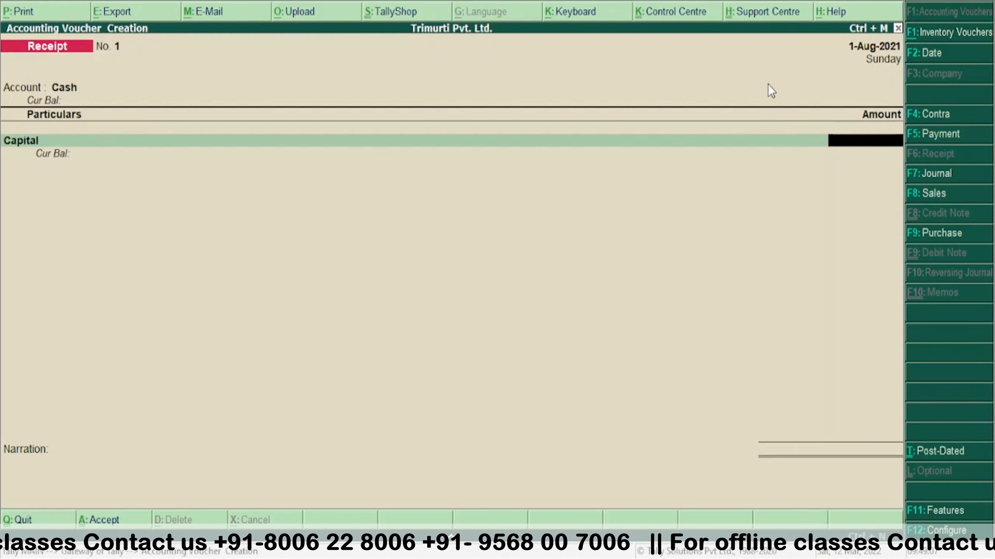
type("100000")
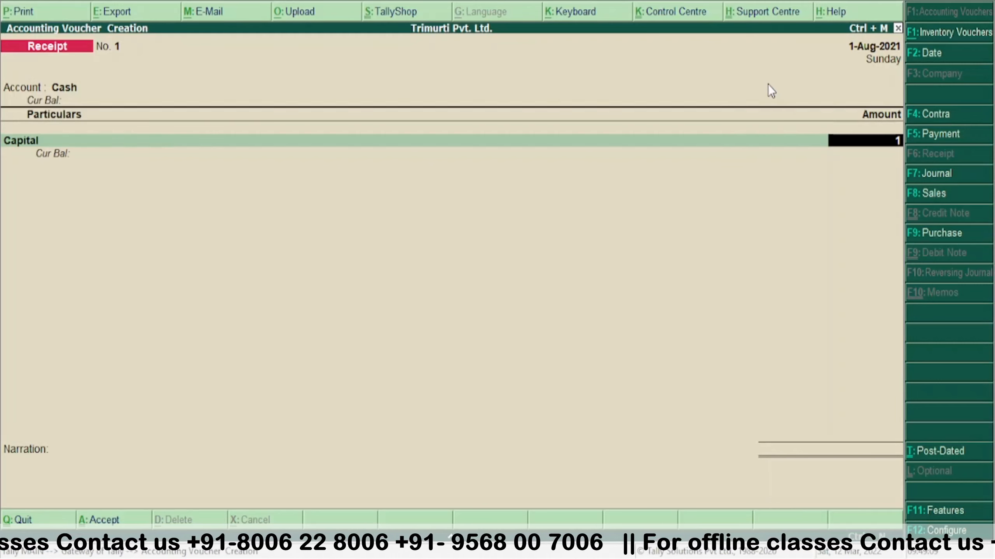
type("0")
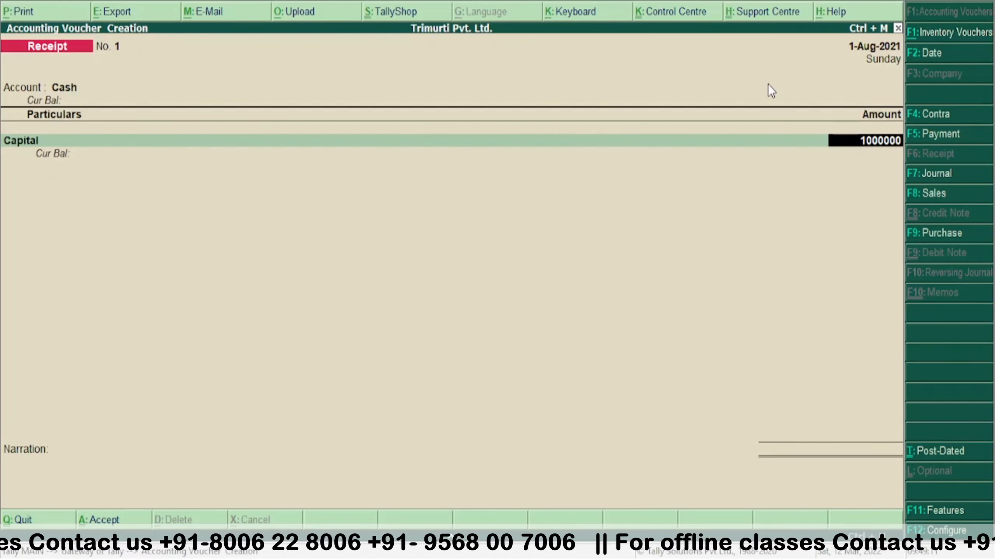
key("Return")
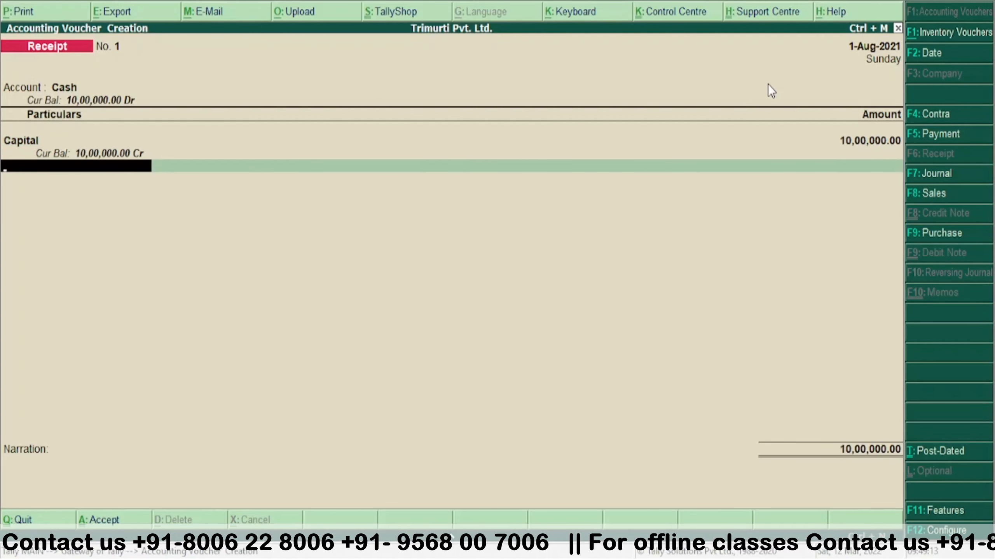
key("Return")
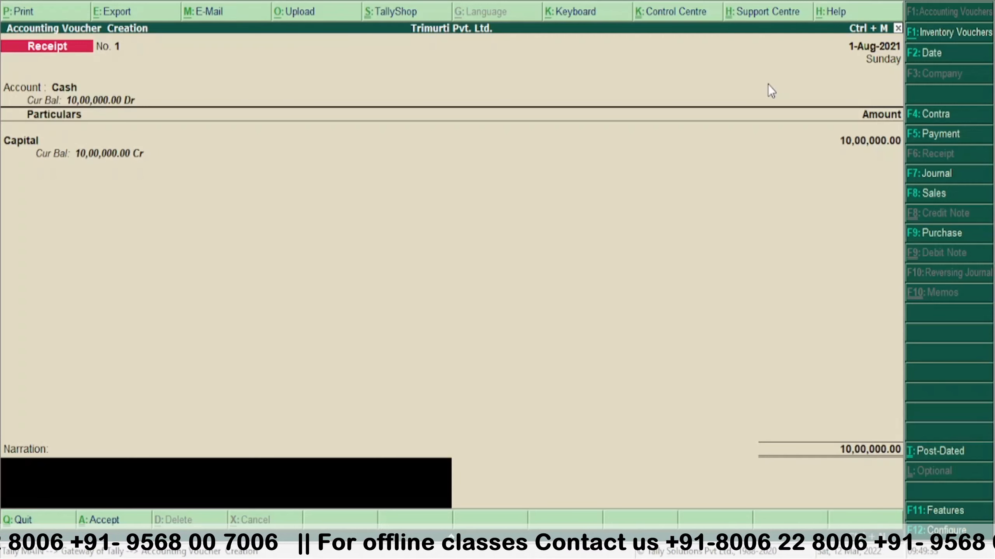
key("Return")
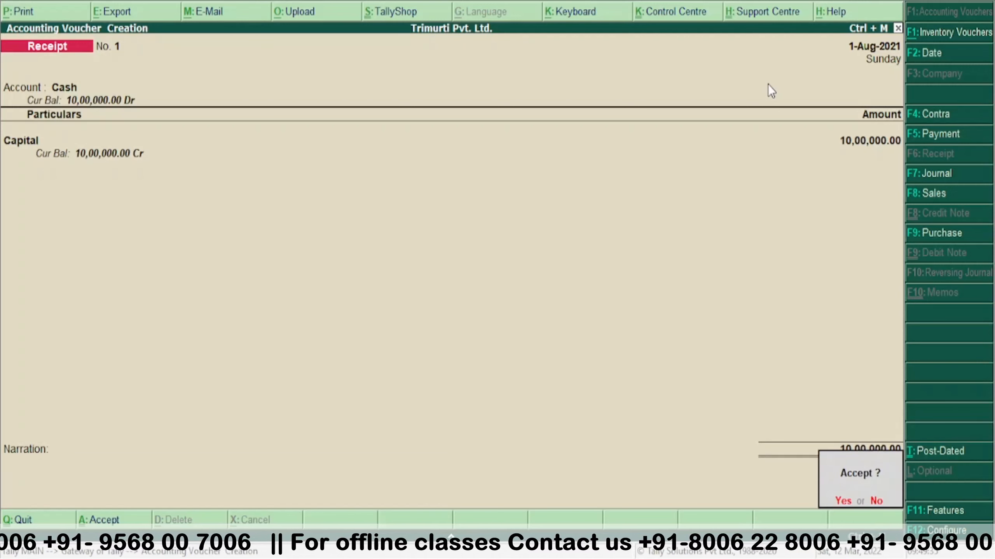
key("Return")
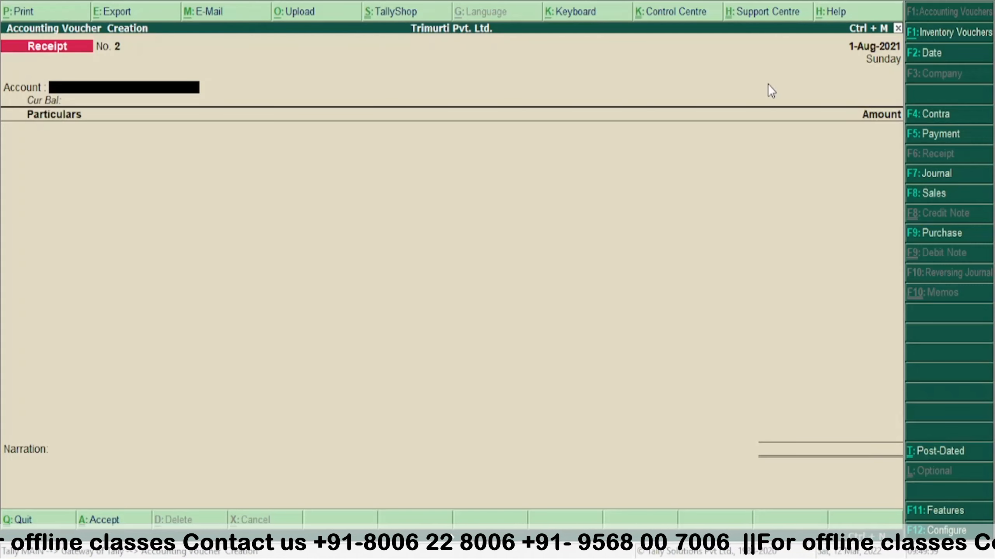
- Change the new blank voucher to Contra with F4
key("F4")
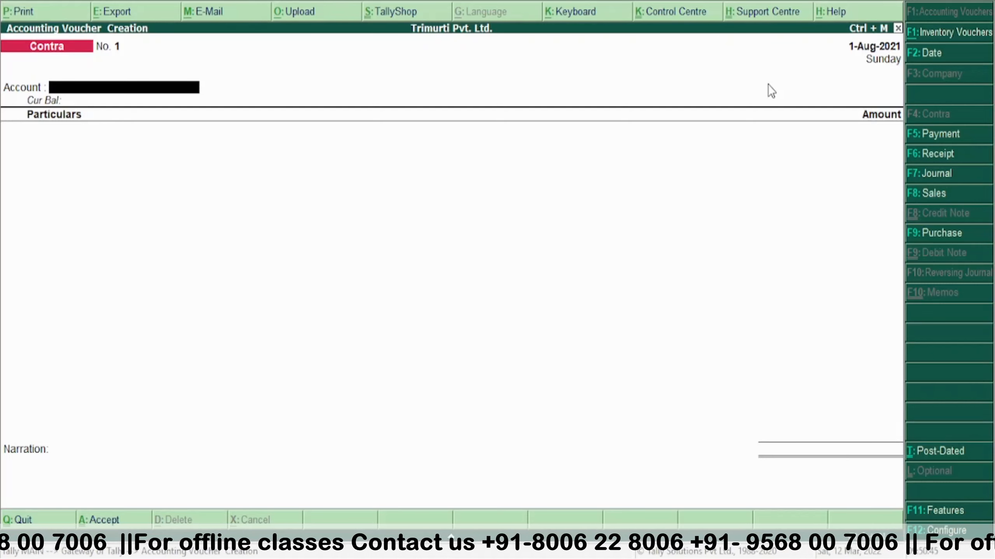
- Set HDFC as the Contra account and Cash as the first particular
type("H")
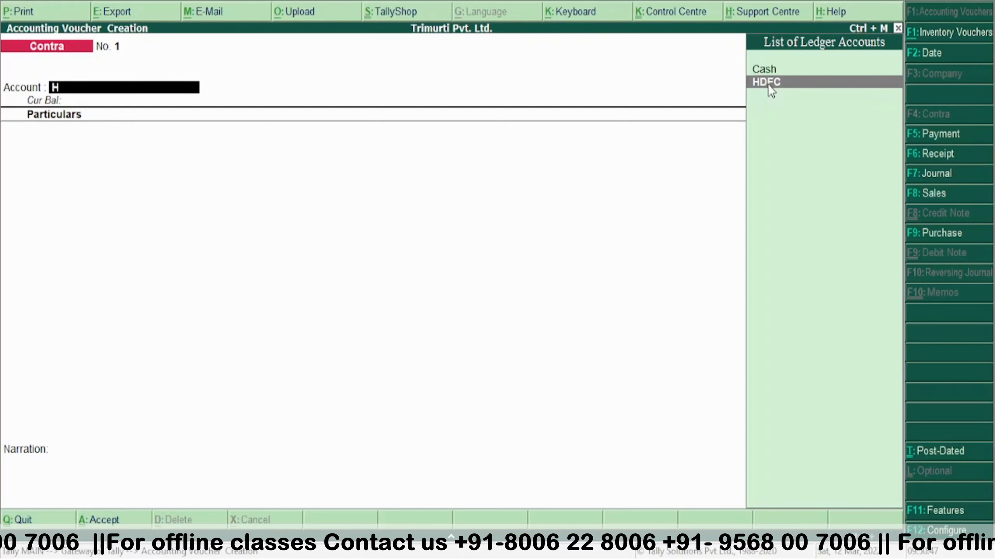
key("Return")
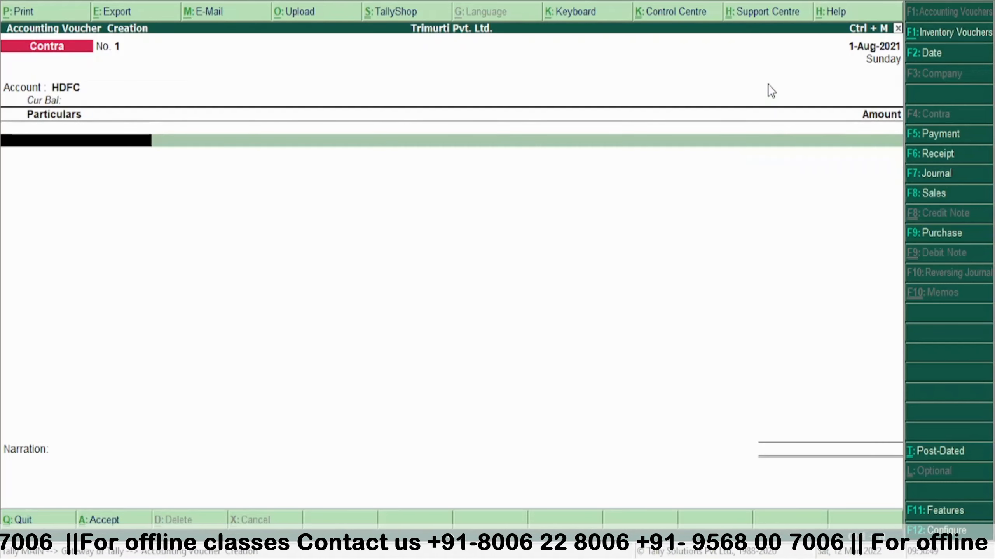
type("C")
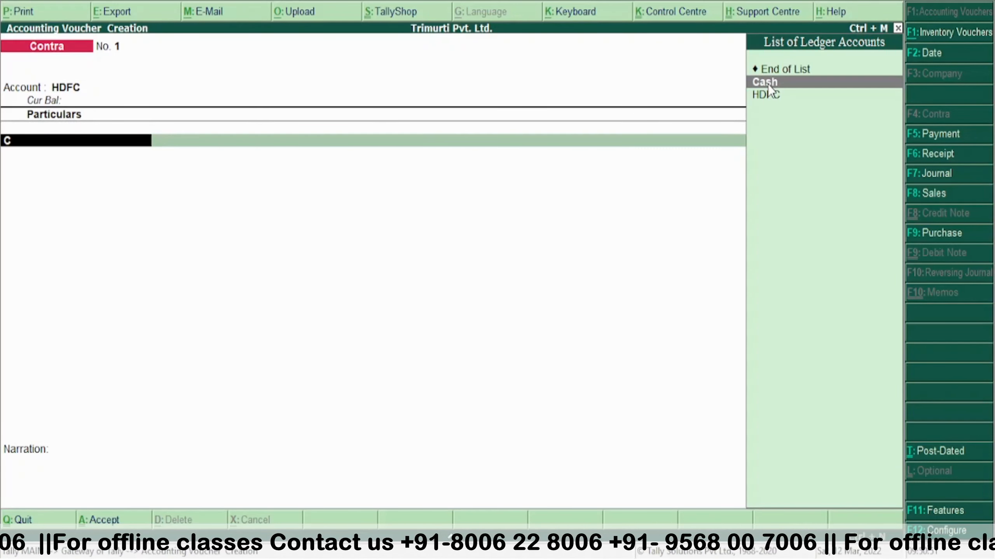
key("Return")
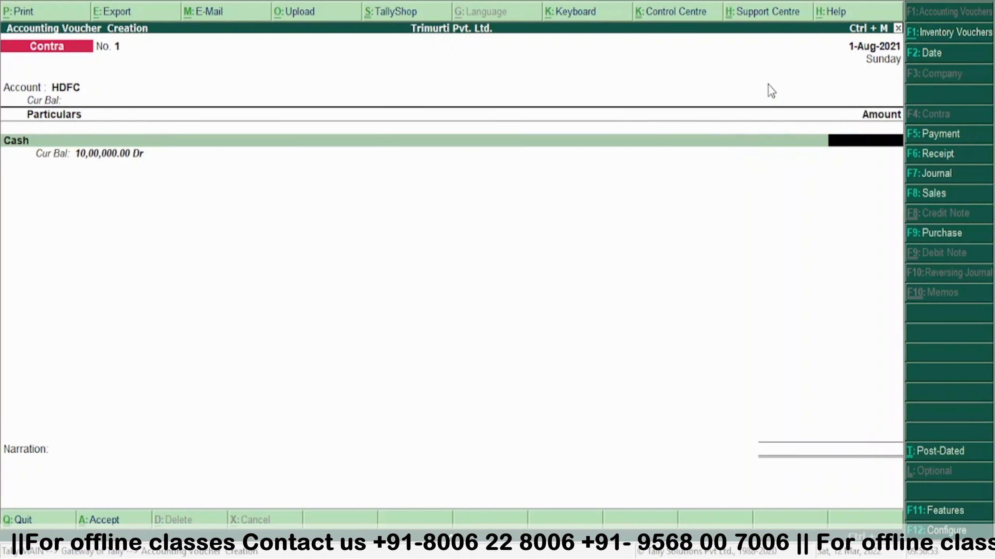
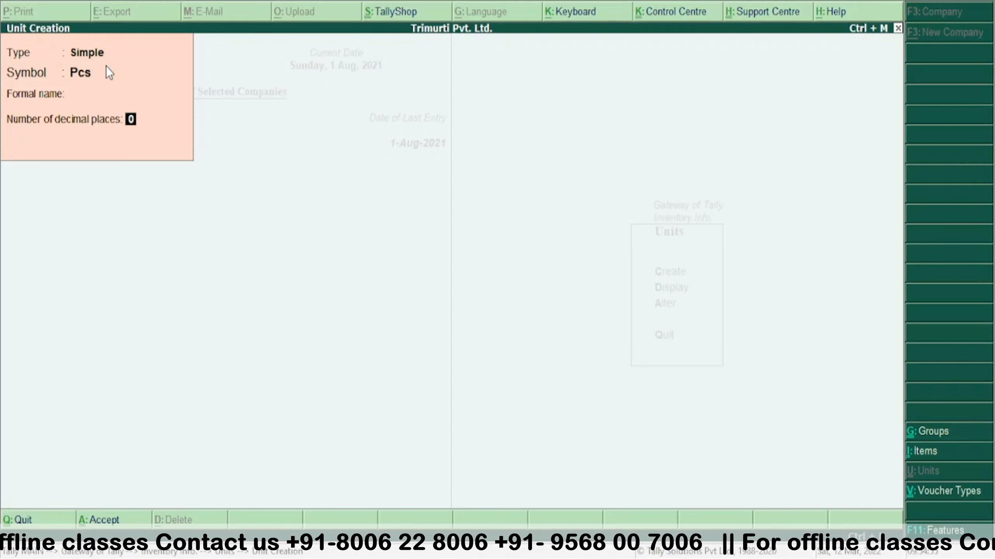
- Save the Pcs unit and quit Unit Creation
key("Return")
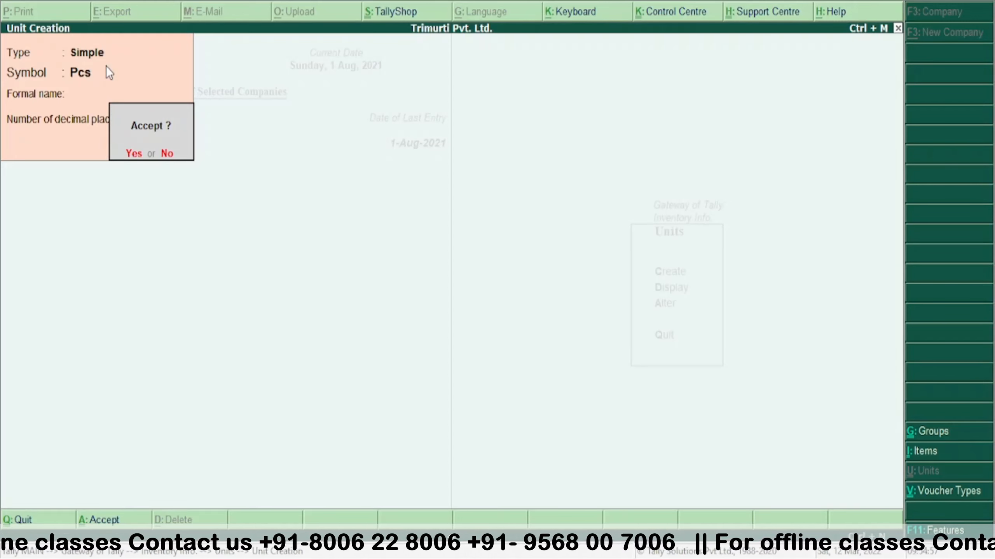
key("Return")
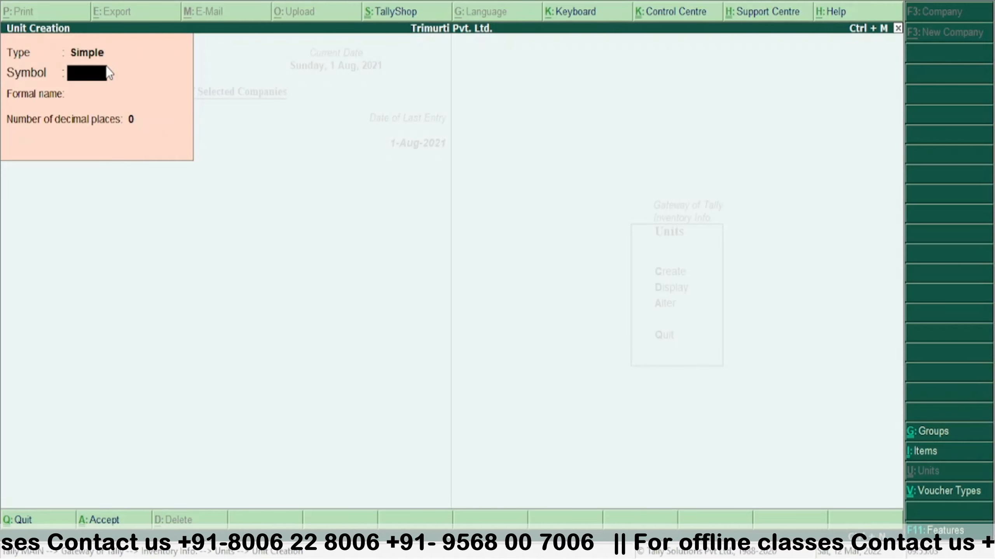
key("Escape")
key("Return")
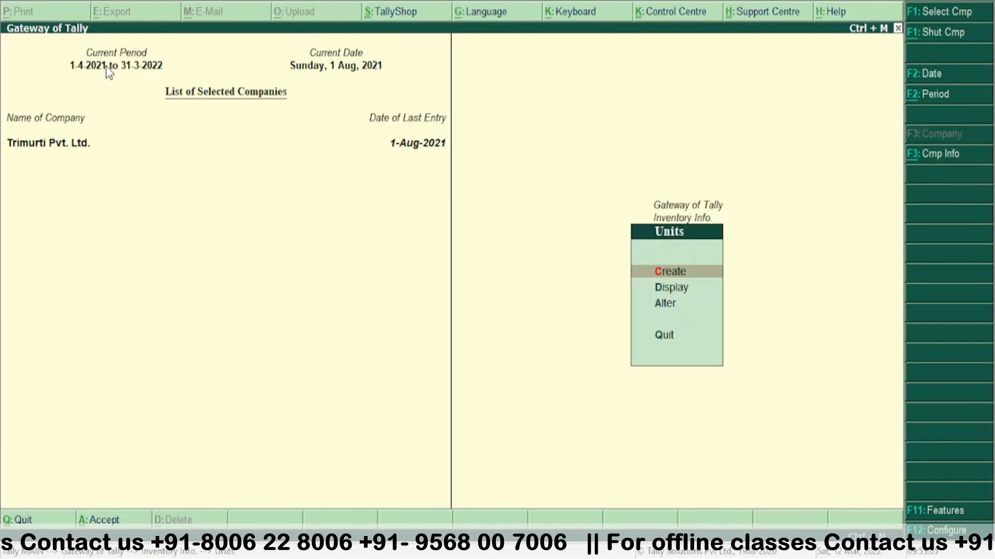
- Go back to Inventory Info and open the Stock Groups options
key("Escape")
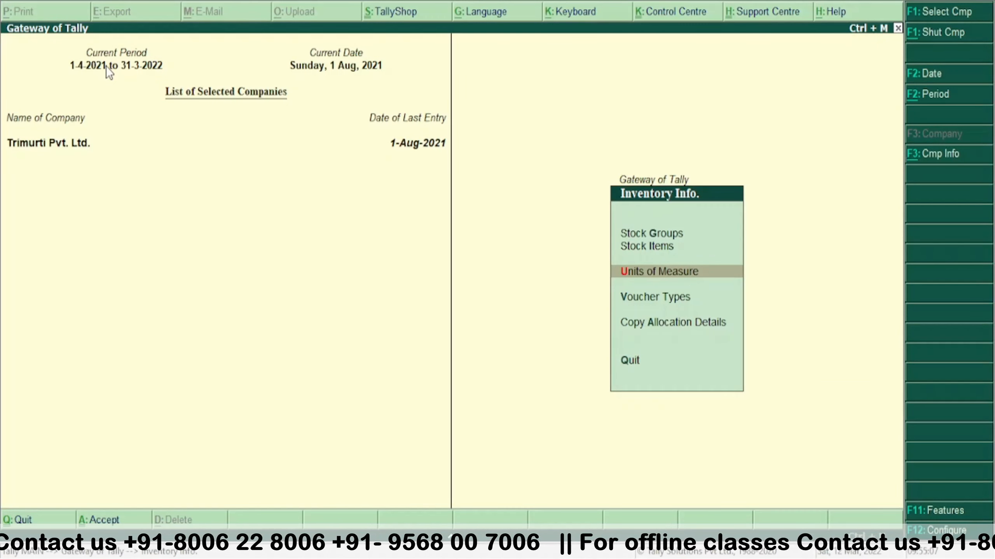
key("Up")
key("Up")
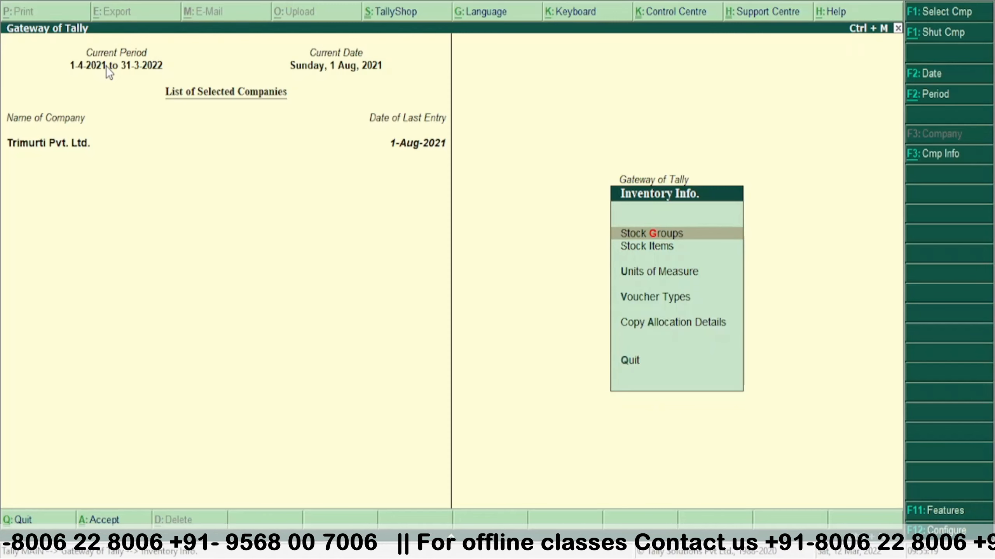
key("Return")
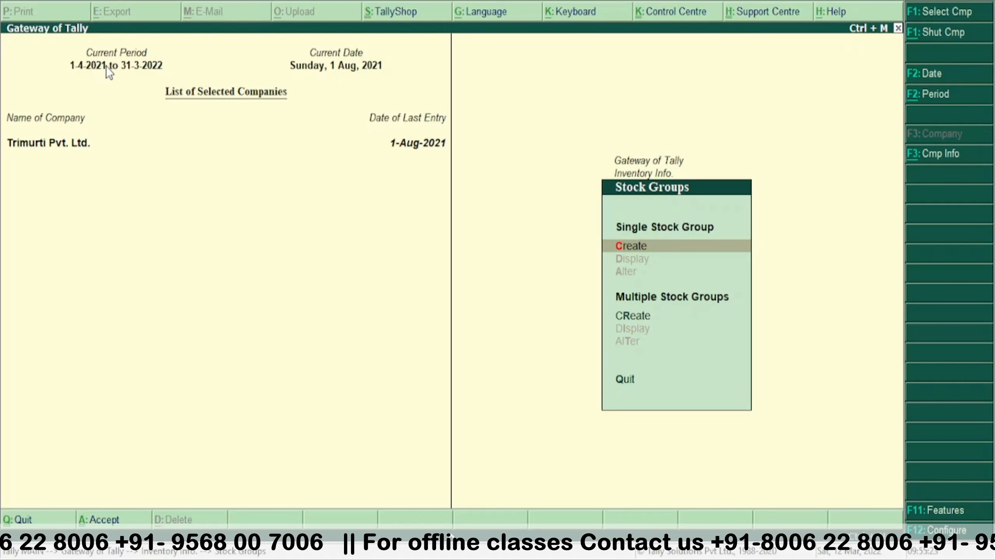
- Create the stock group Mobile under Primary
key("Return")
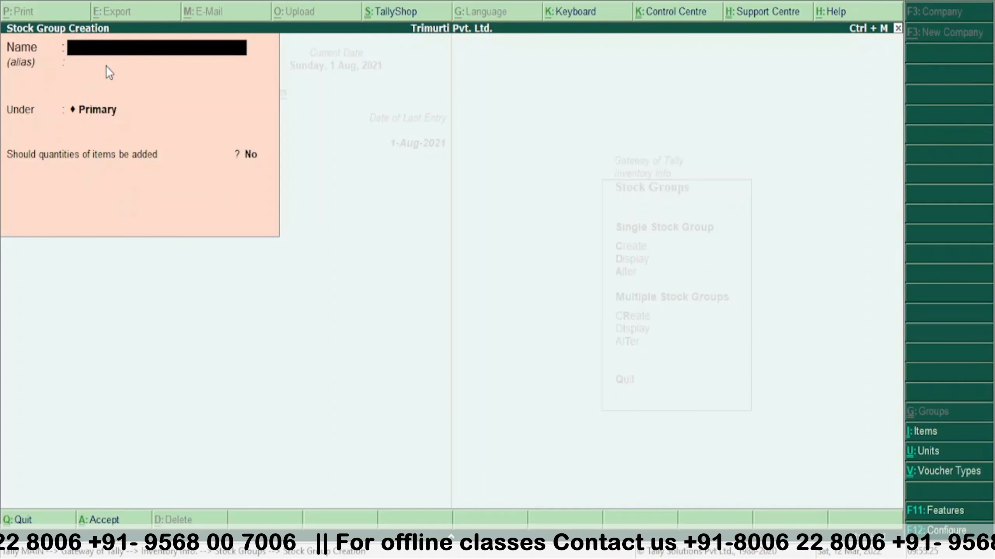
type("Mobile")
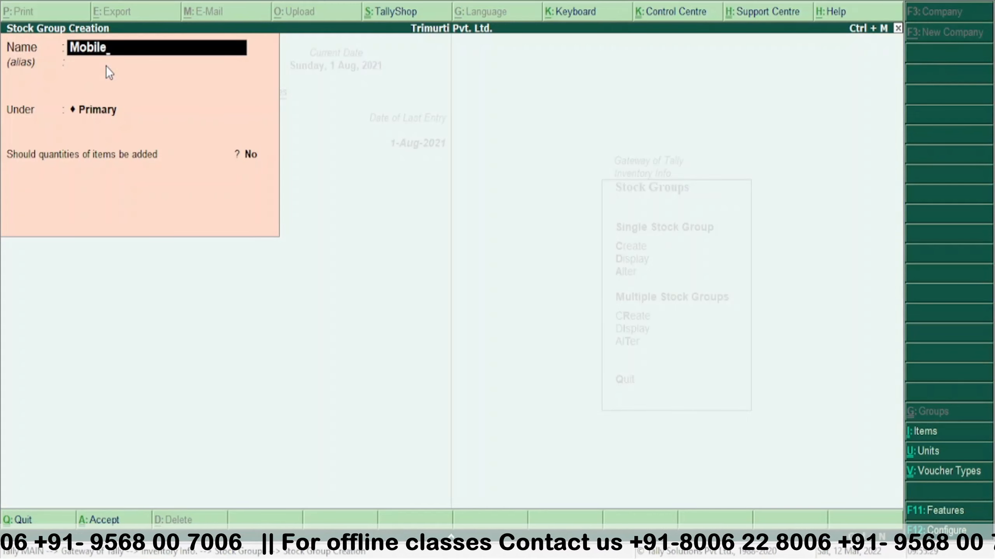
key("Return")
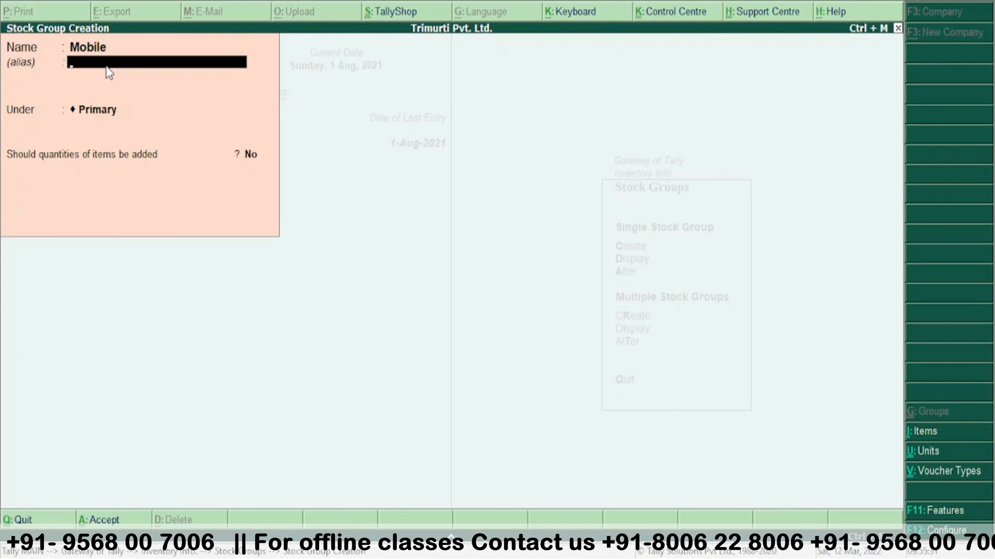
key("Return")
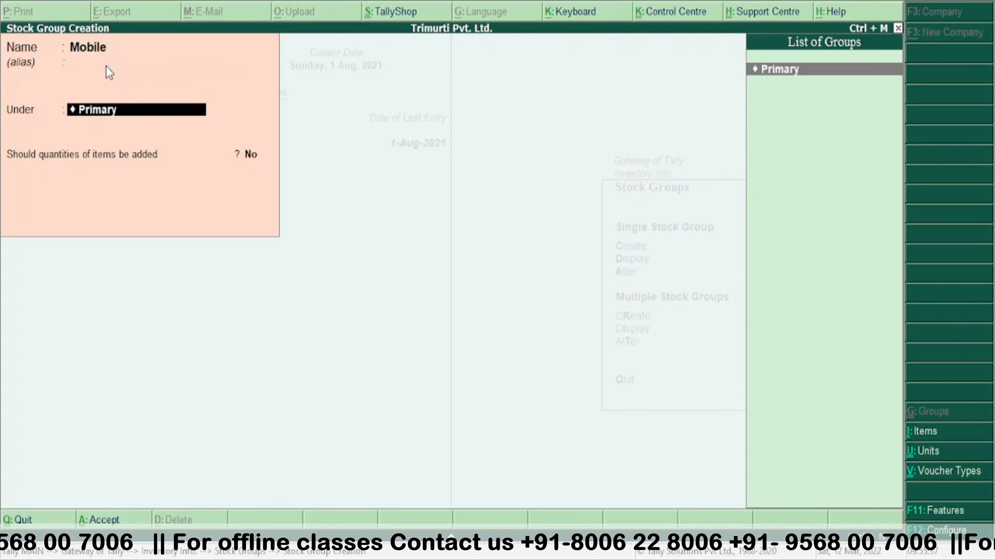
key("Return")
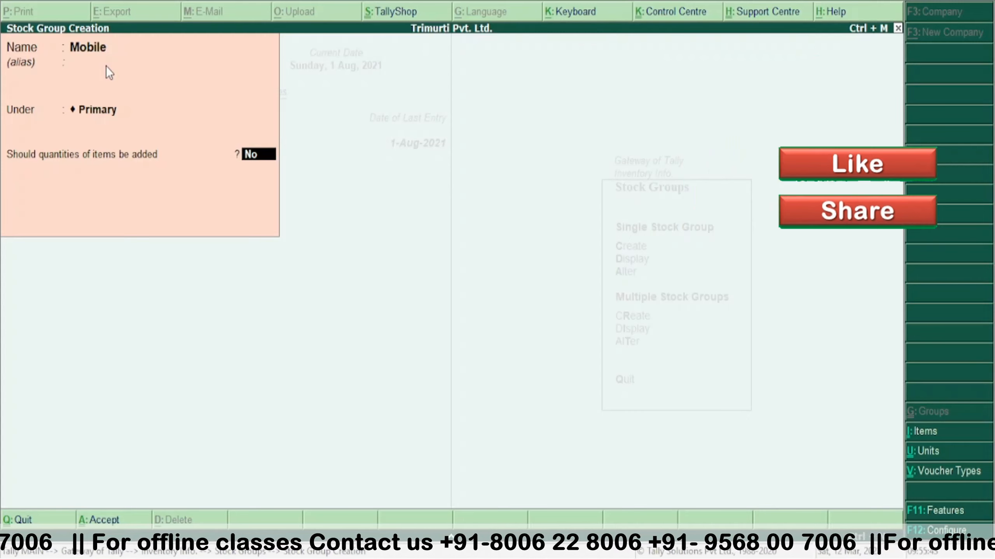
key("Return")
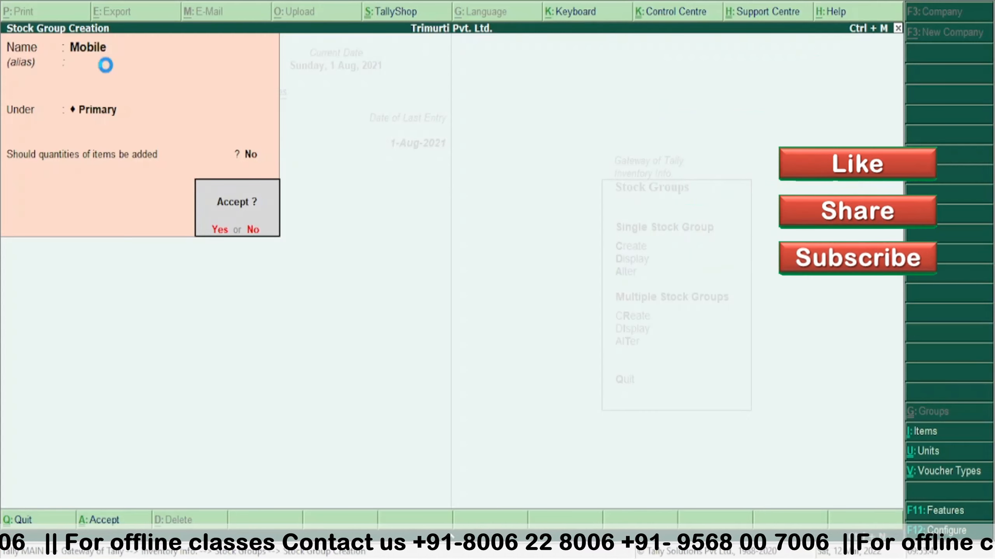
key("Return")
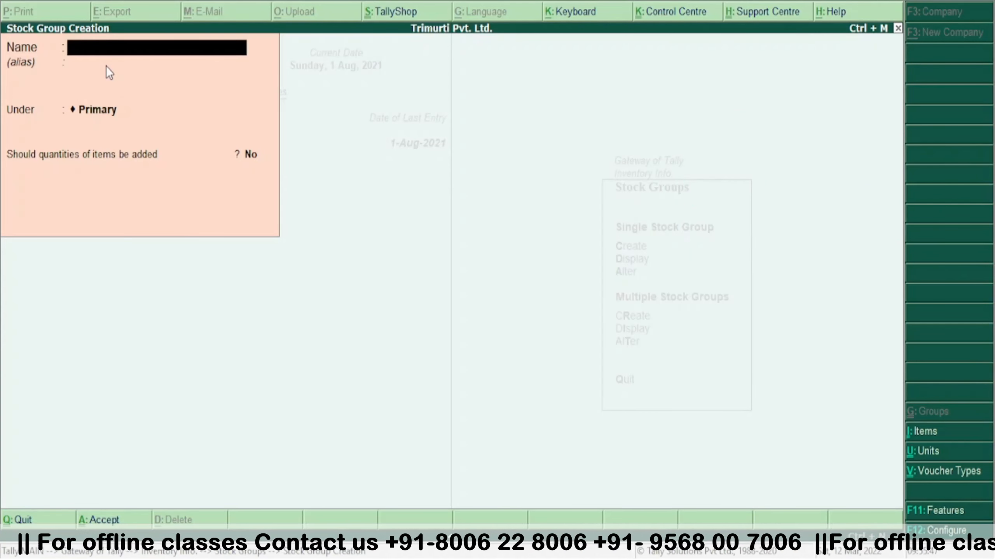
- Create the stock group Accessories under Primary and leave group creation
type("M")
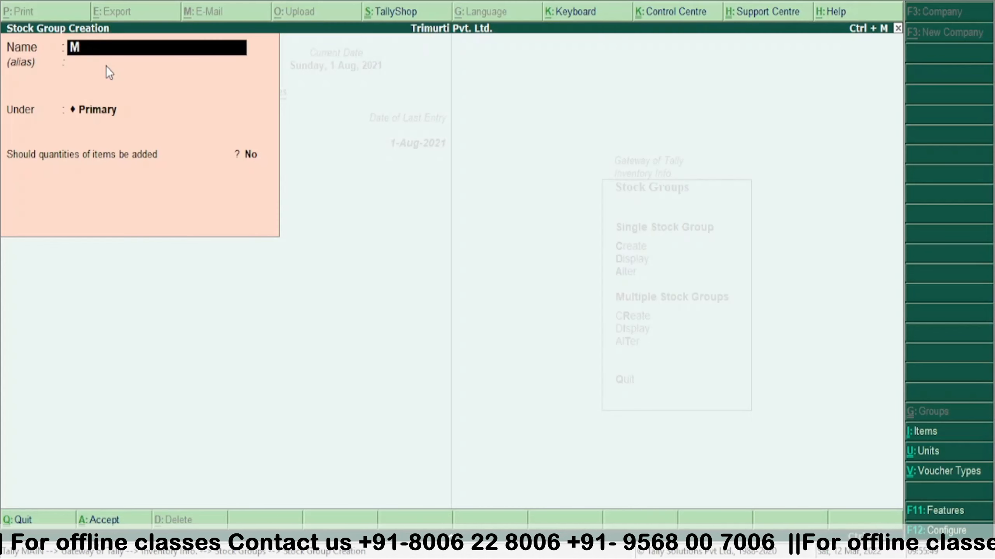
key("BackSpace")
key("BackSpace")
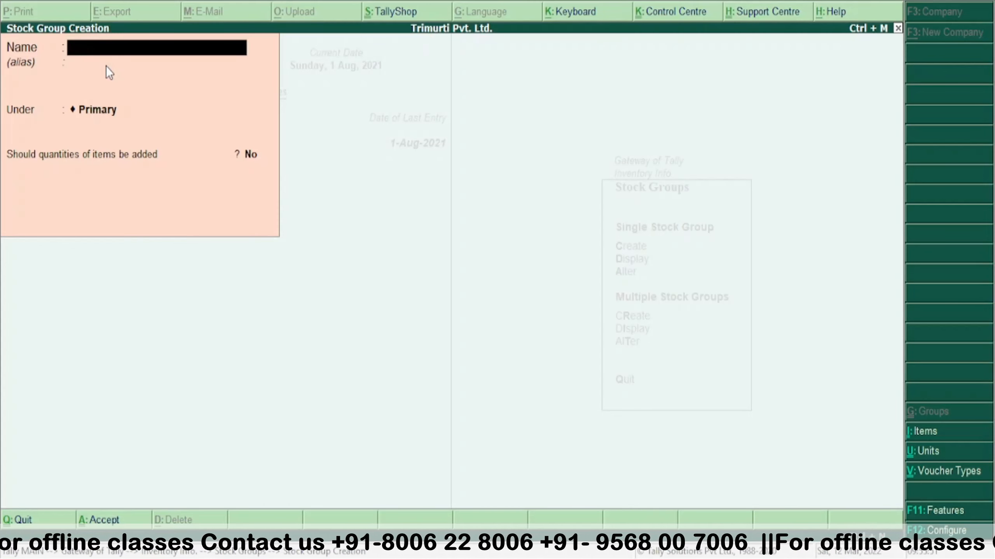
type("Accessories")
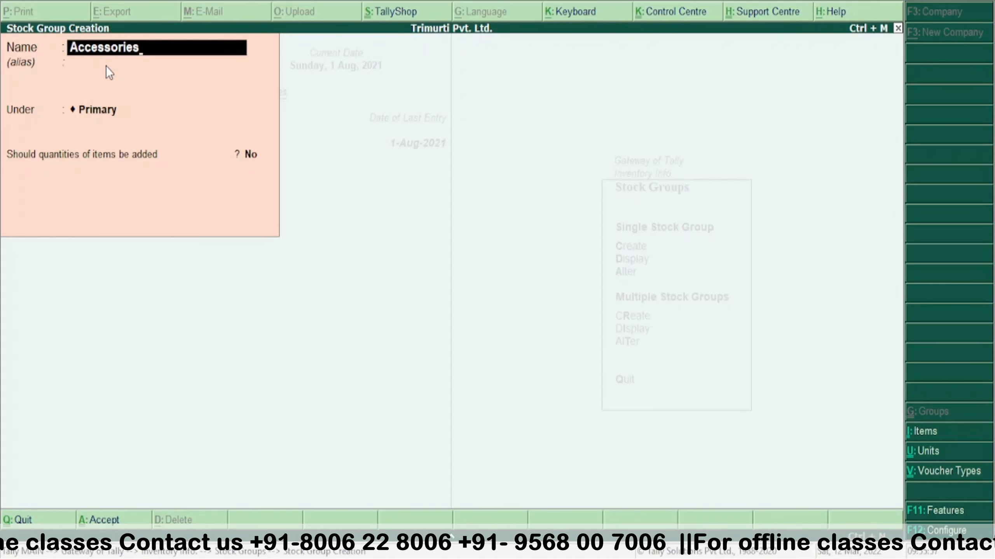
key("Return")
key("Return")
key("Return")
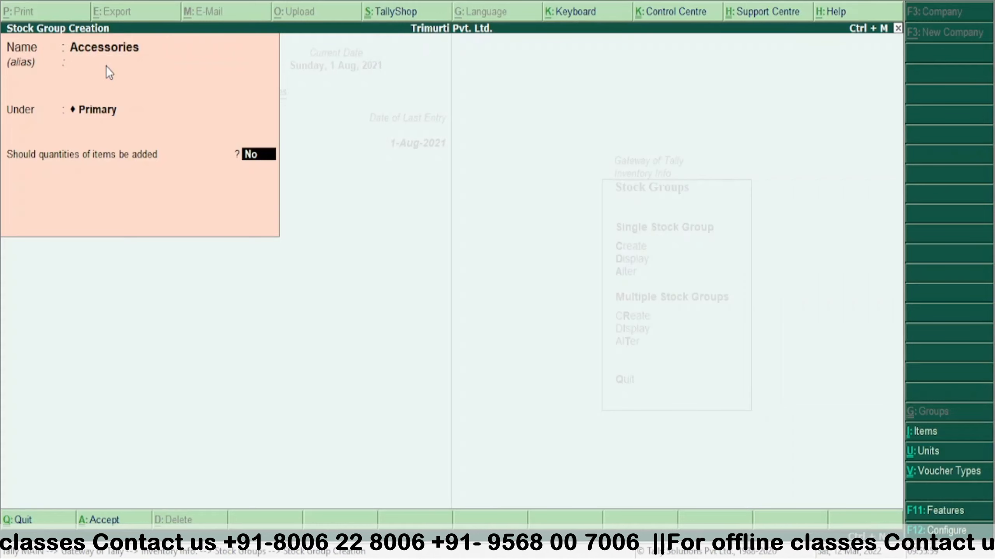
key("Return")
key("Return")
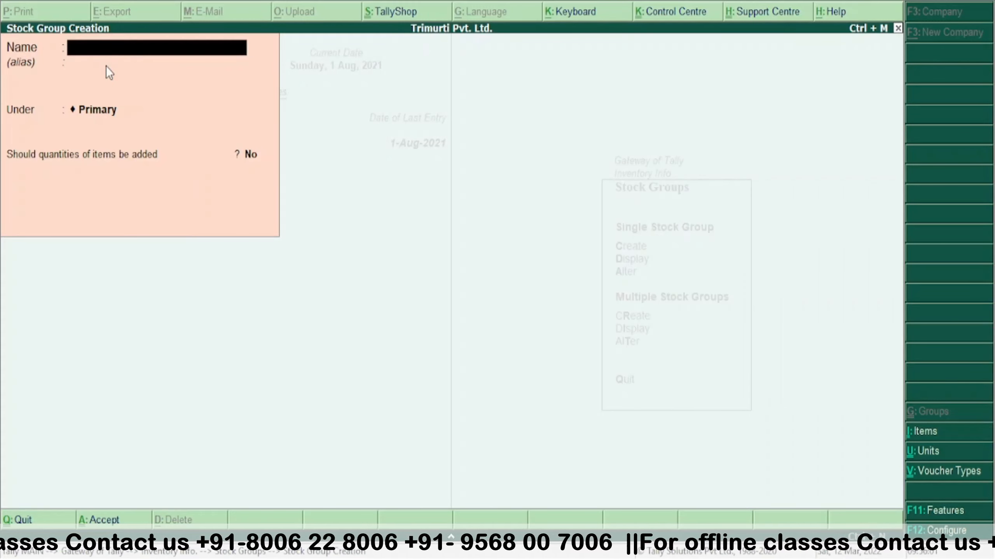
key("Escape")
key("Return")
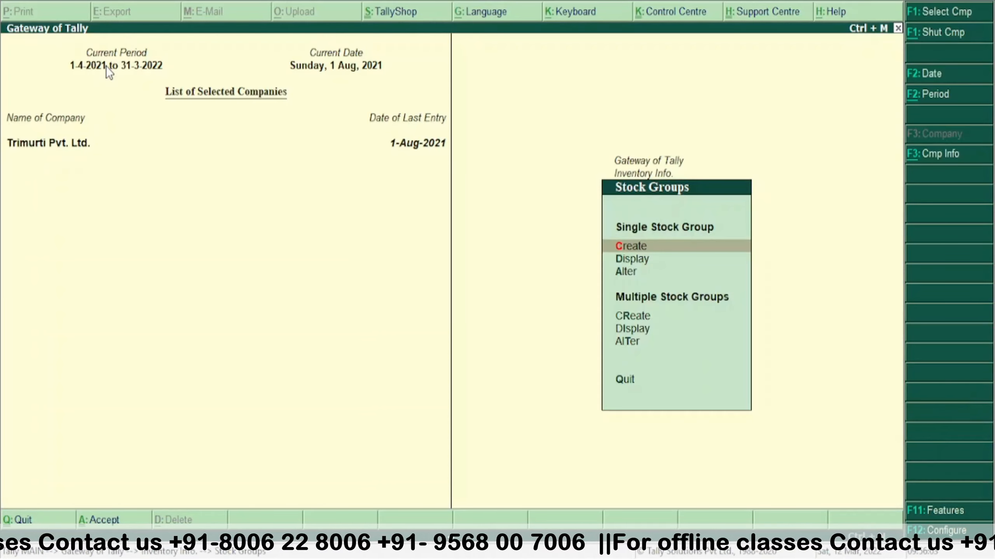
- From Inventory Info, open Stock Items and start creating a single stock item
key("Escape")
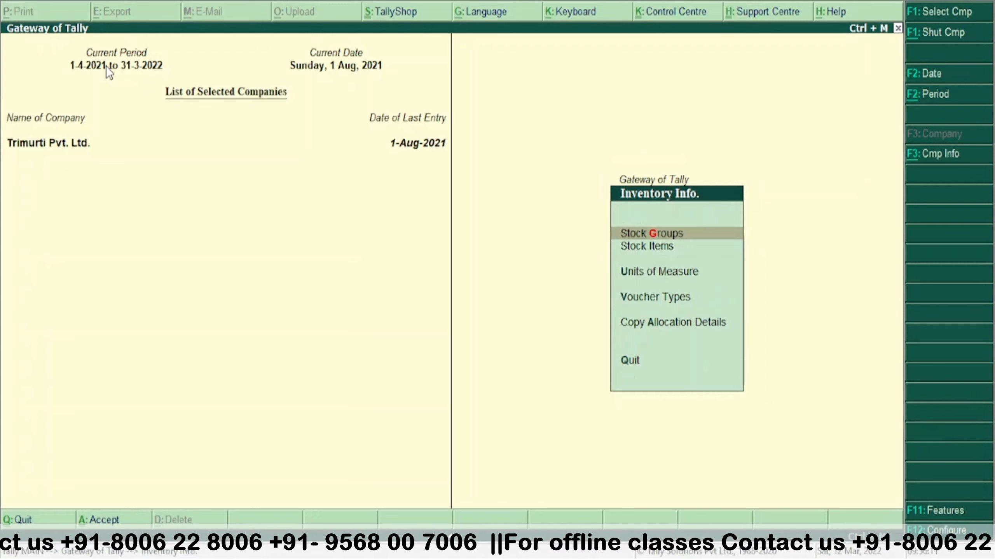
key("Down")
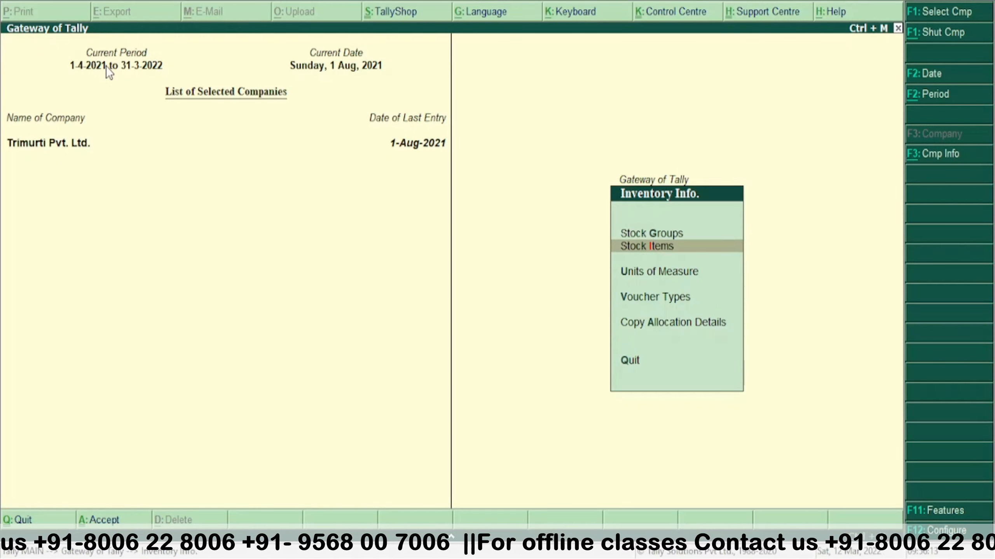
key("Return")
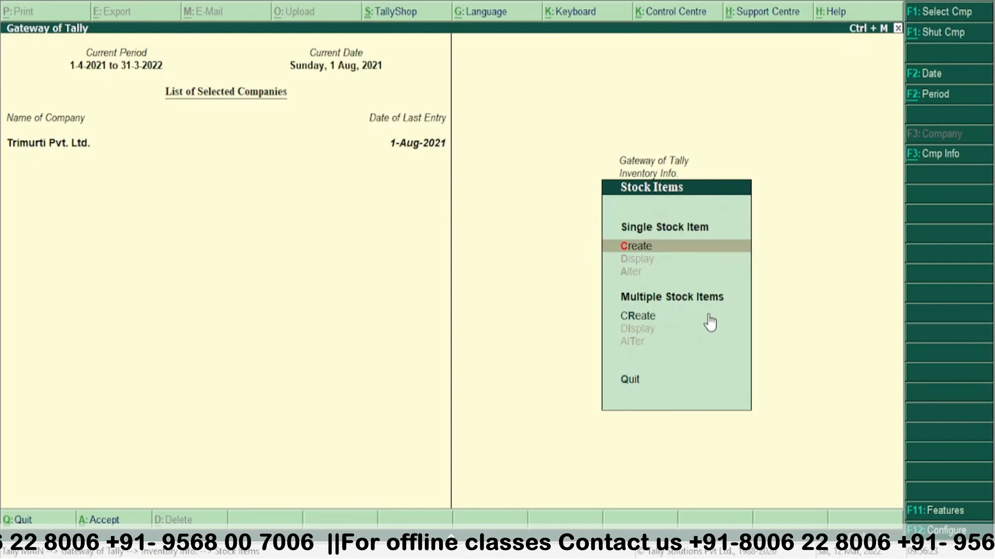
left_click(644, 248)
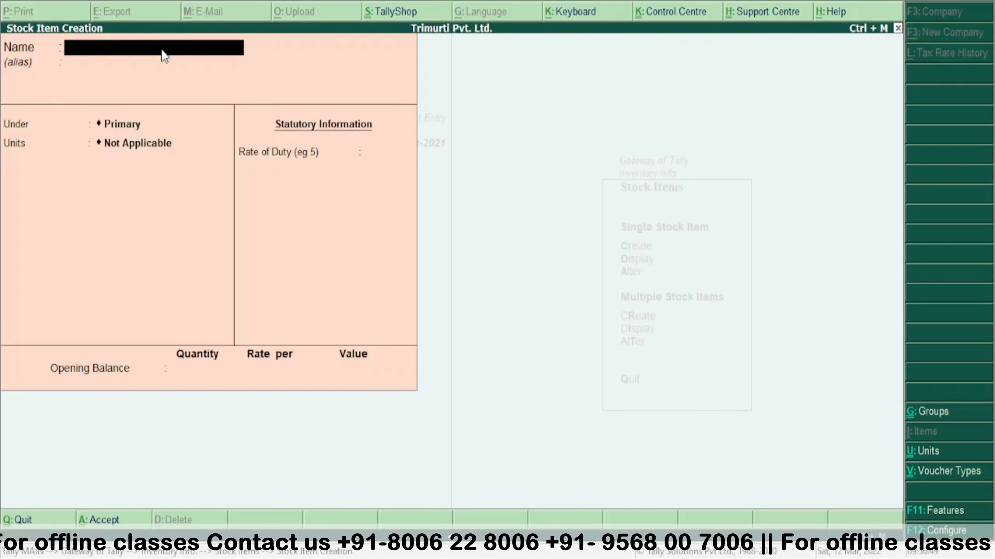
- Name the stock item 'Red Mi Note 9 4 GB 64GB Sapace Black'
type("Red")
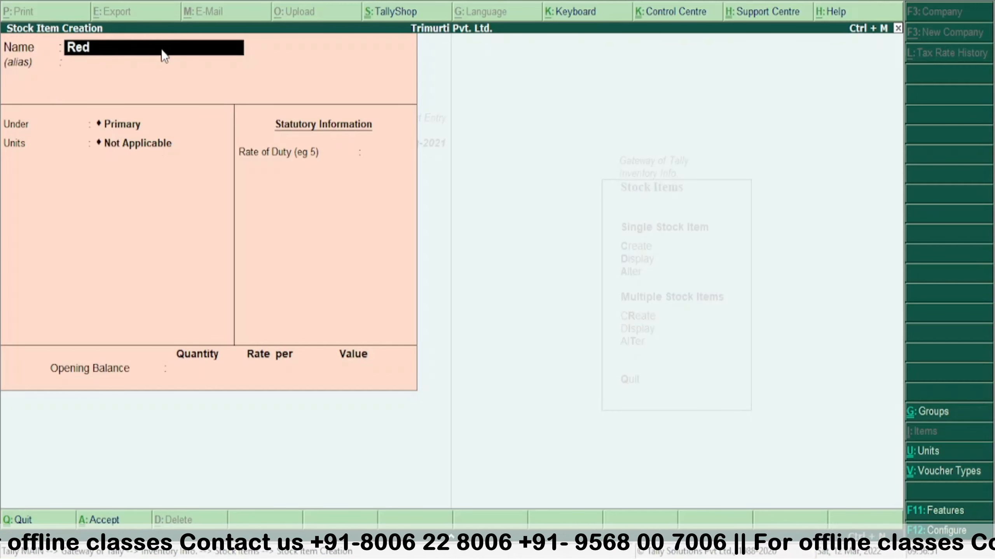
type(" Mi")
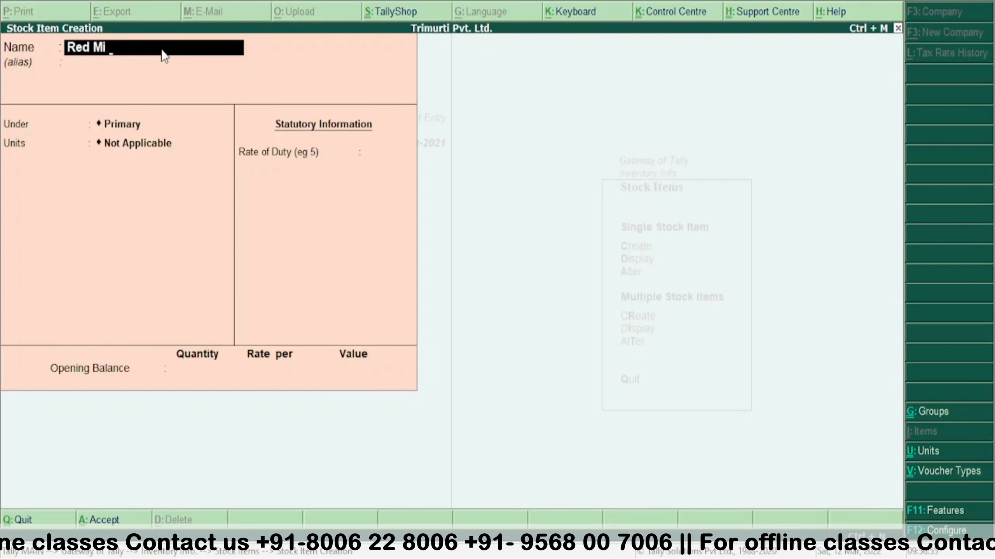
type(" Not")
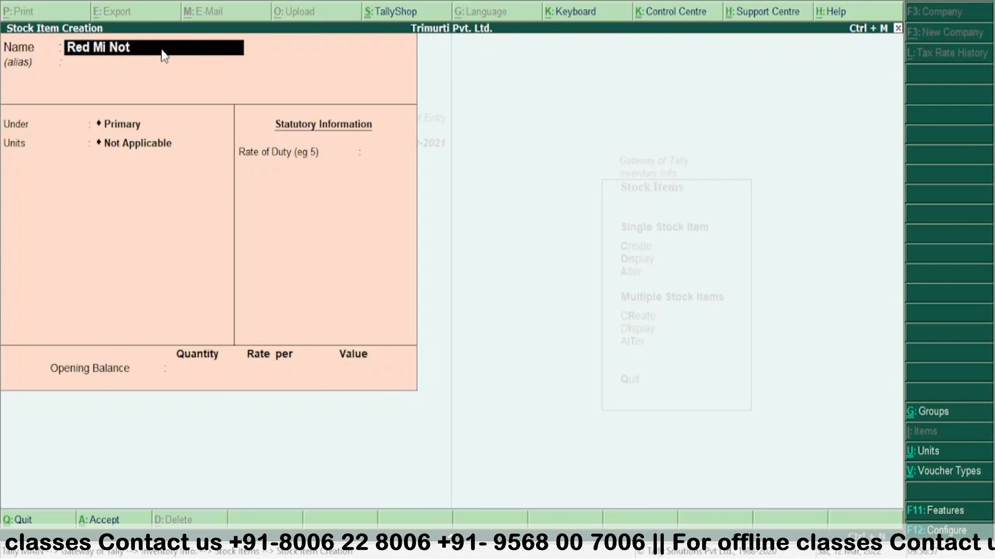
type("e 9")
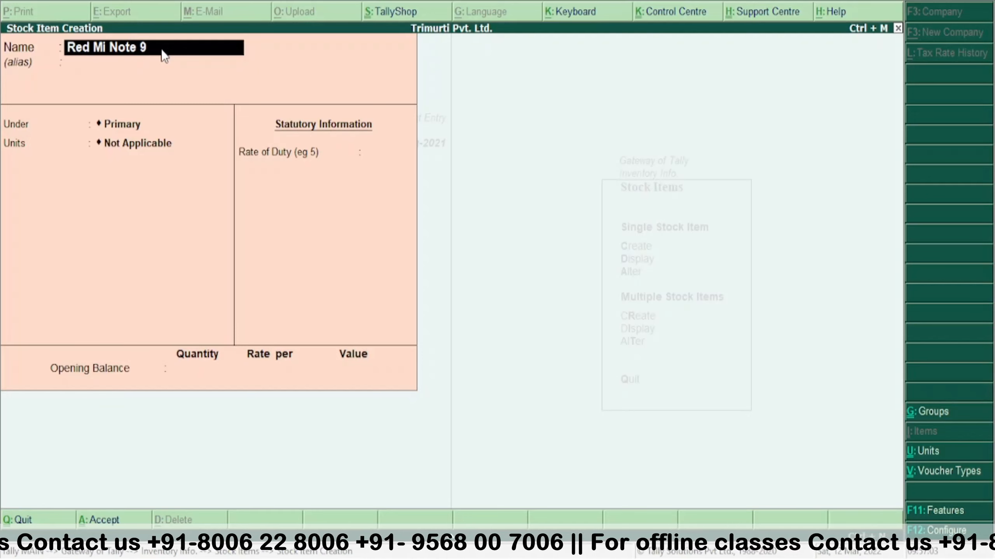
type("GB")
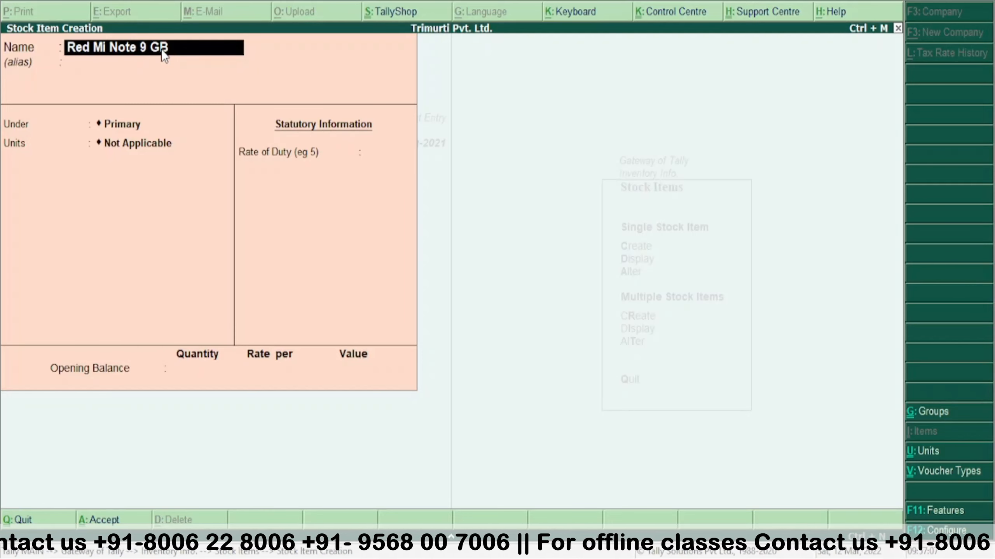
key("BackSpace")
key("BackSpace")
type("4")
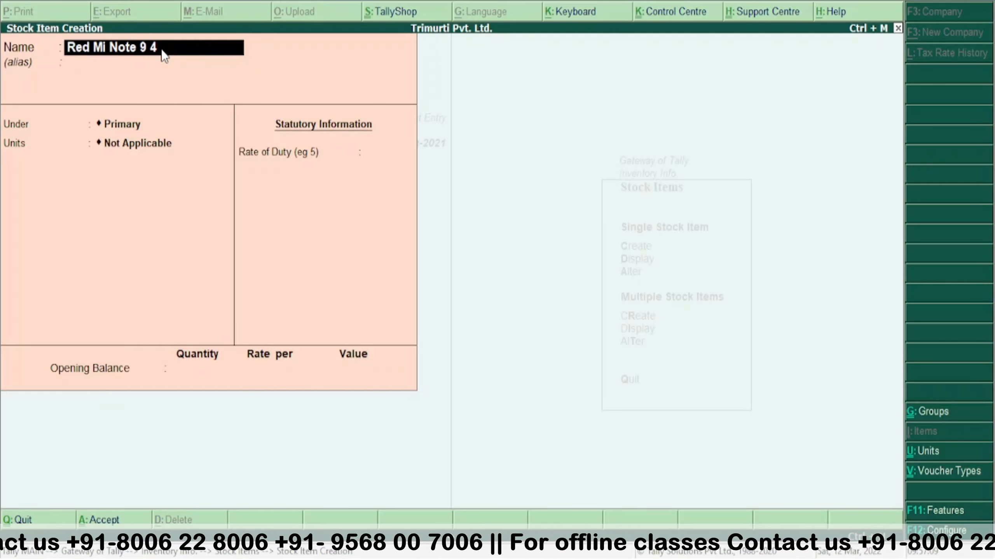
type(" GB")
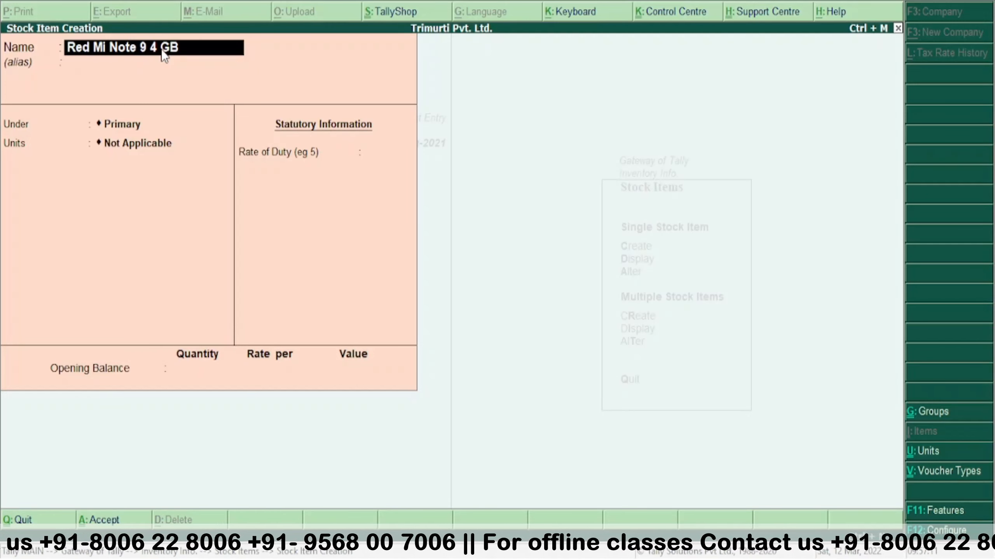
type(" 64")
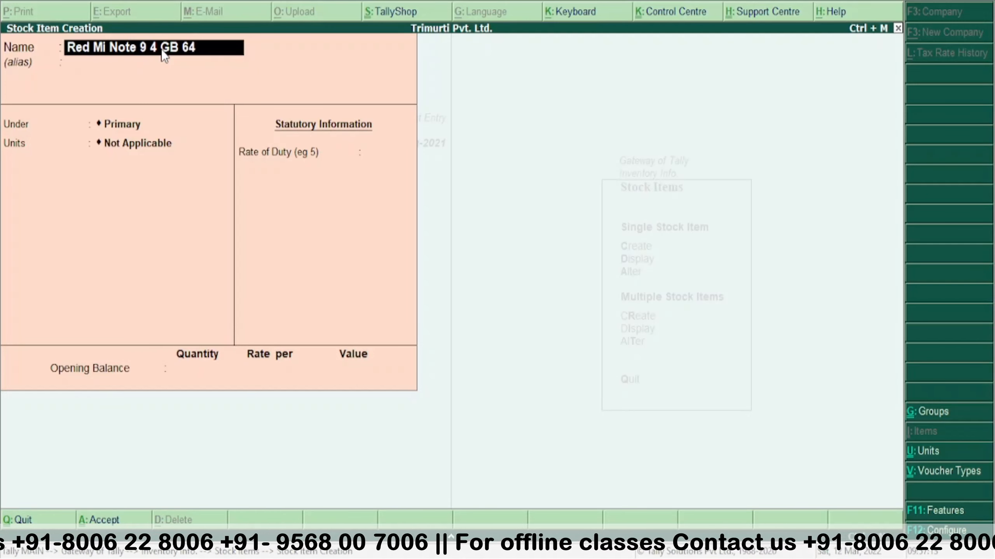
type("GB ")
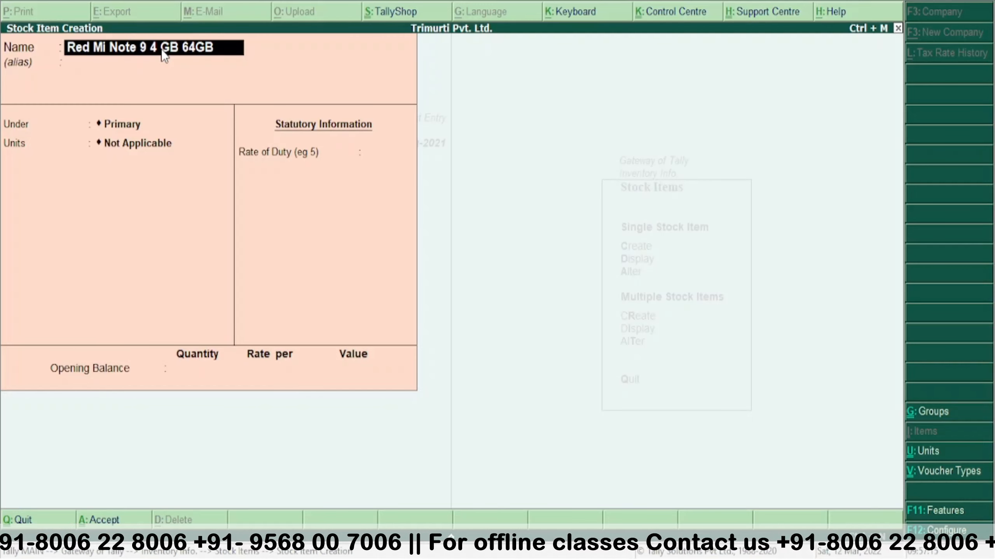
type("S[Ace")
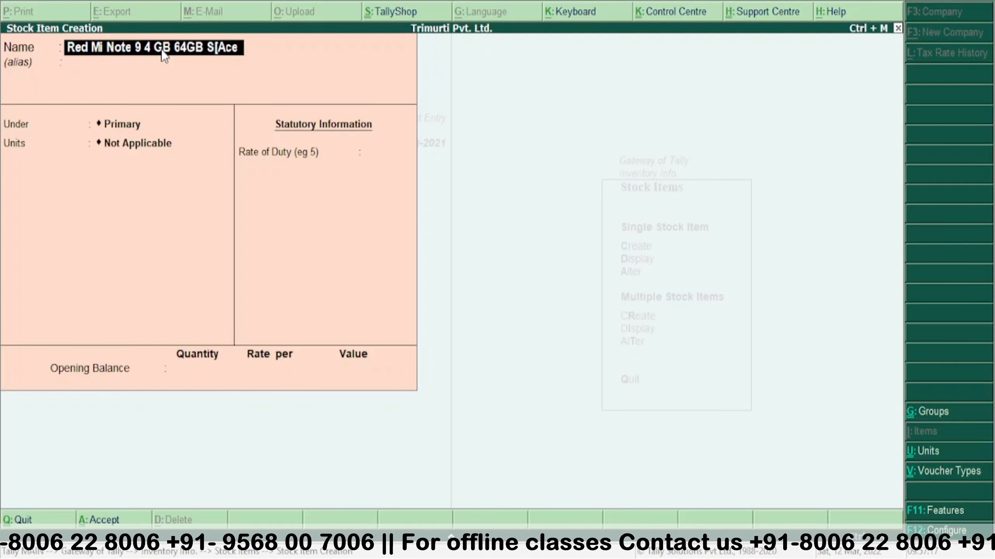
key("BackSpace")
key("BackSpace")
key("BackSpace")
key("BackSpace")
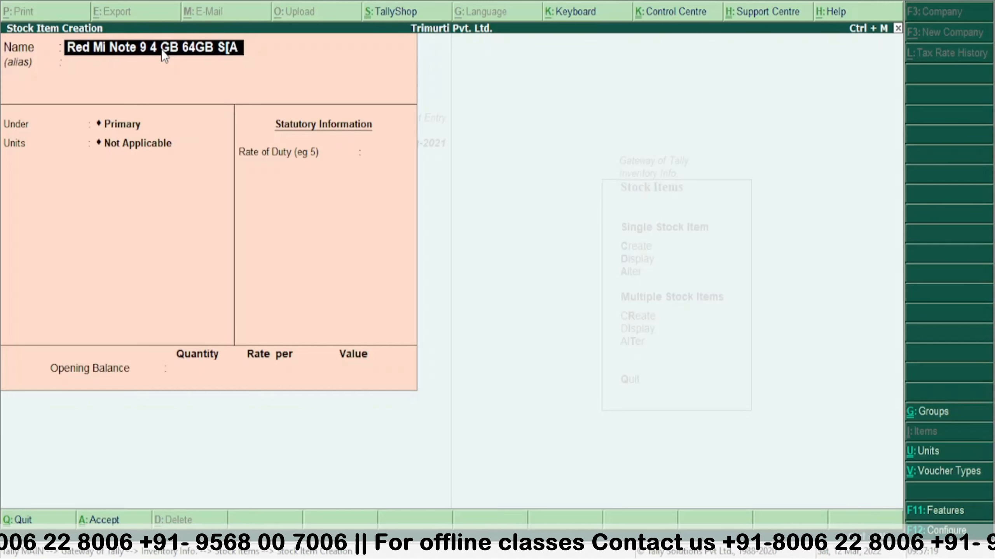
type("ace")
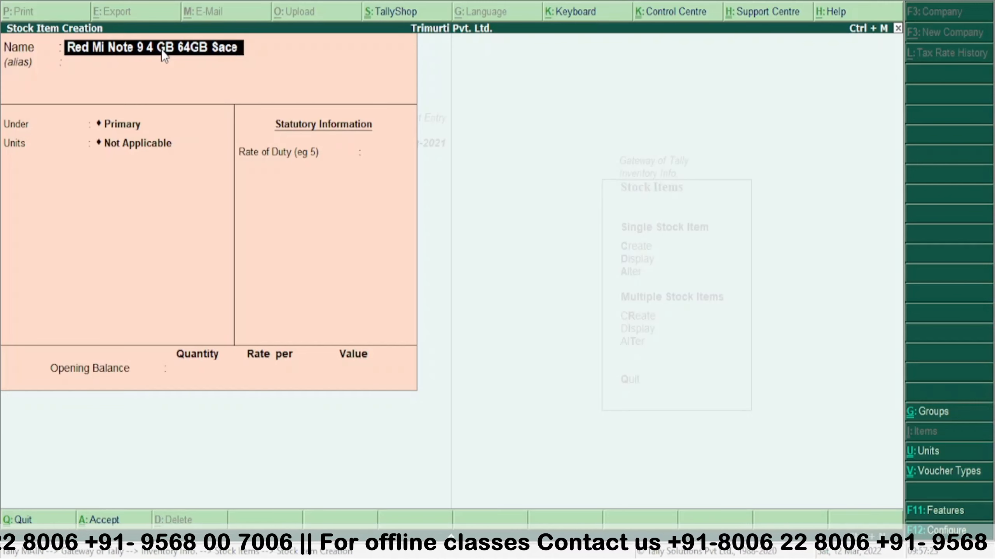
key("BackSpace")
key("BackSpace")
type("pa")
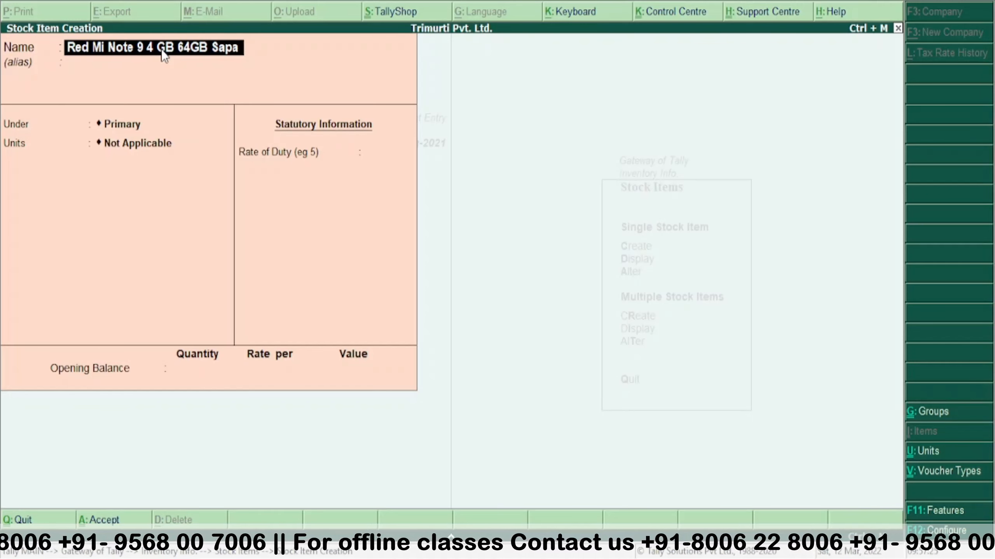
type("ce Black")
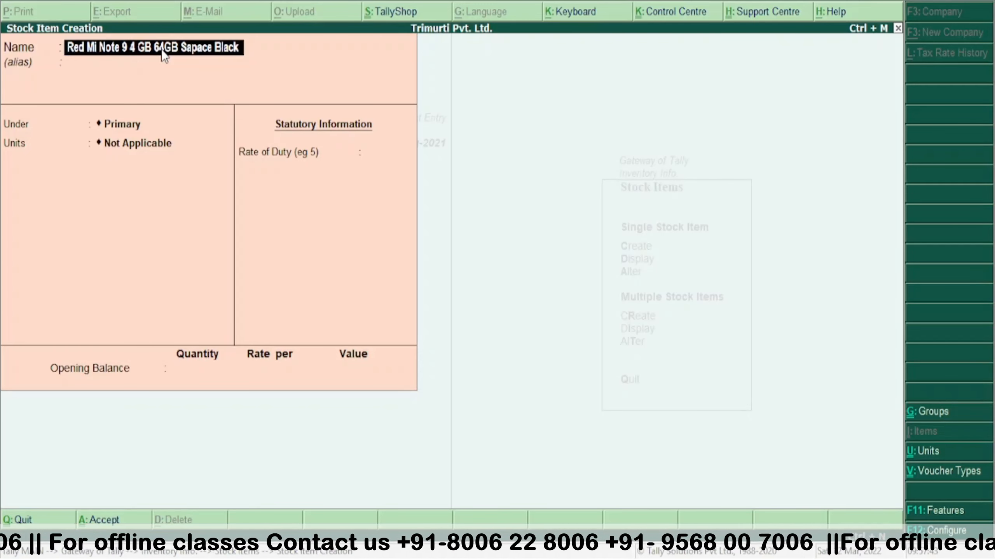
- Put it under Mobile with unit Pcs, no BOM, duty 0, and save
key("Return")
key("Return")
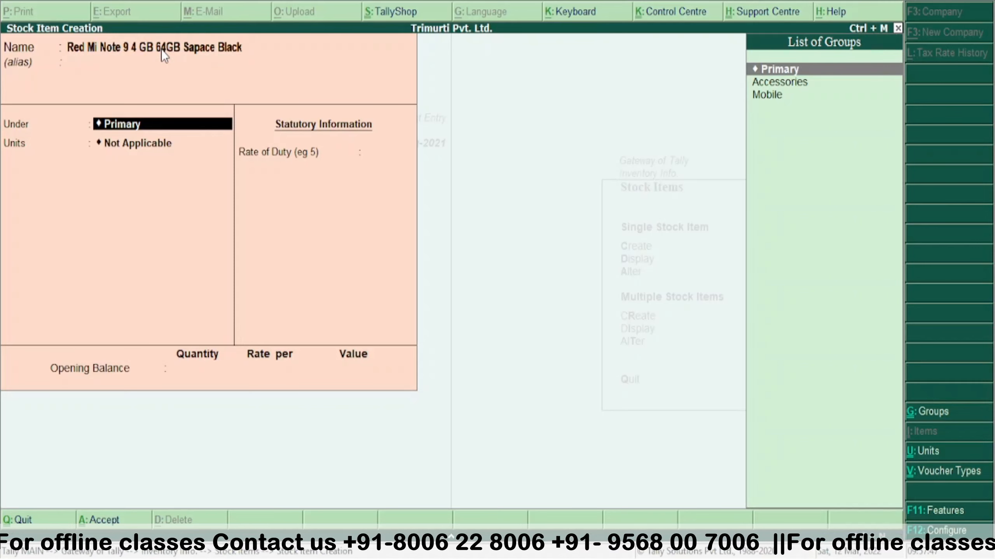
key("Down")
key("Down")
key("Return")
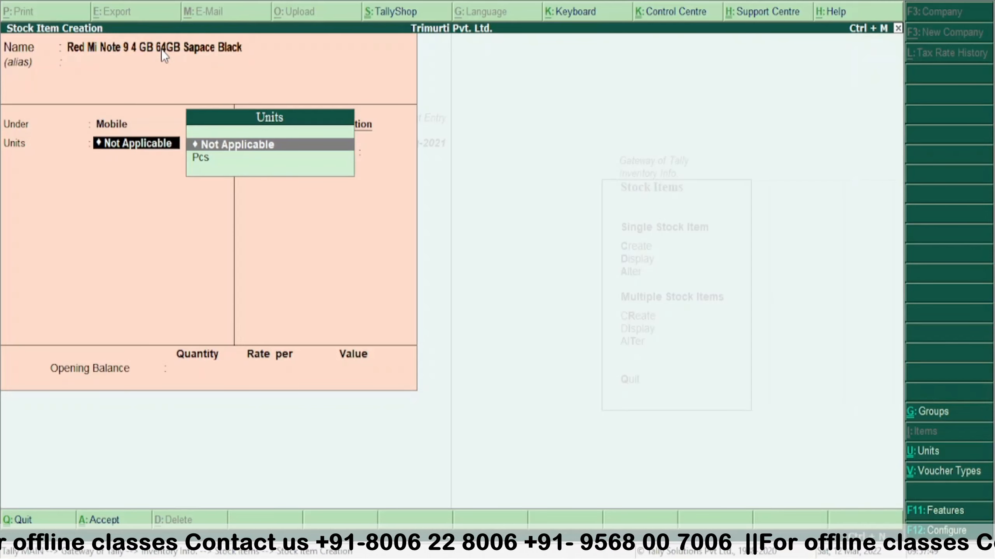
key("Down")
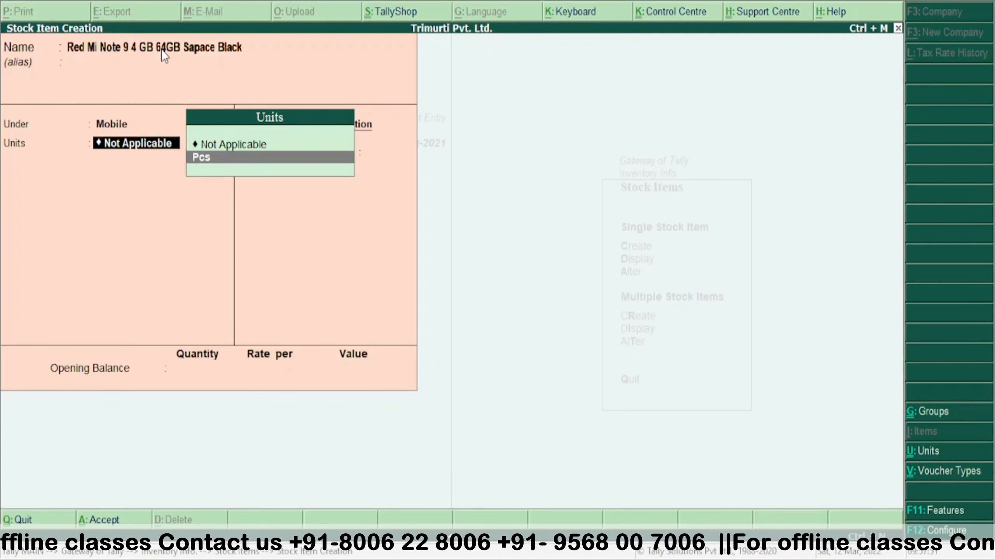
key("Return")
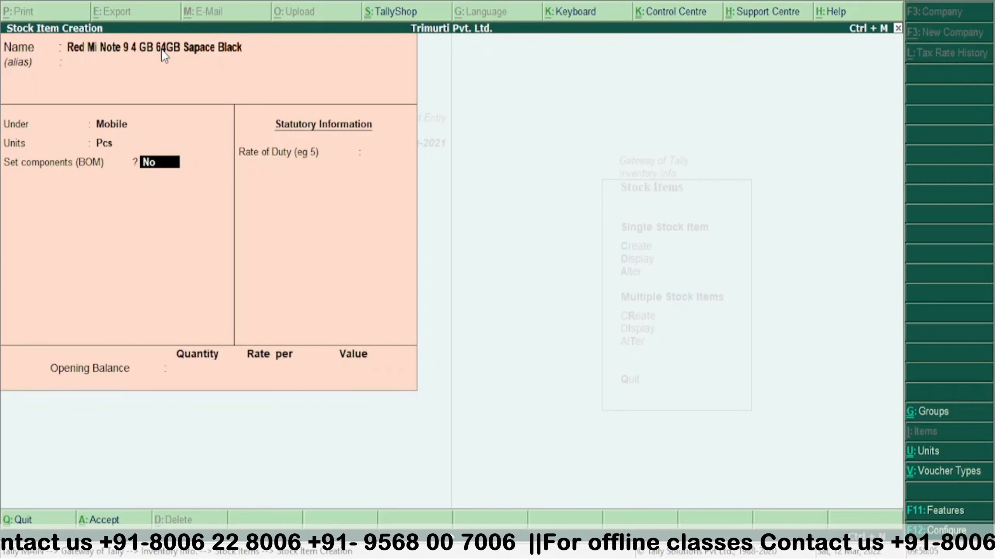
key("Return")
key("Return")
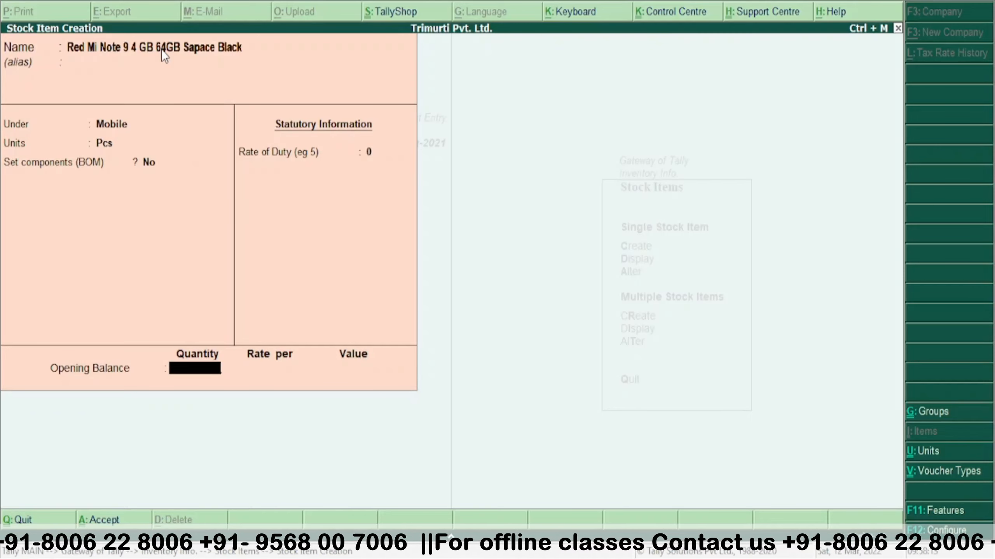
key("Return")
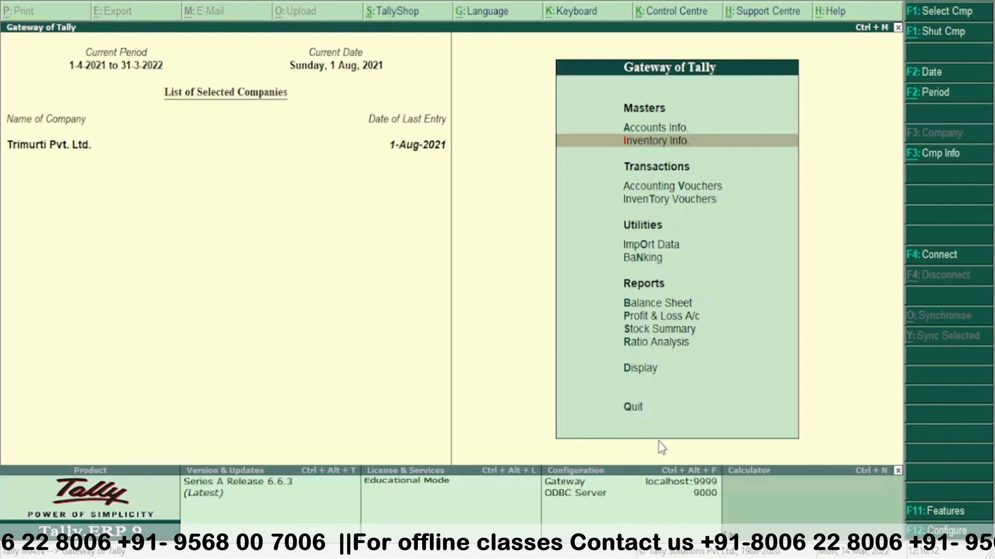
- Open Inventory Info > Stock Items and start a new single stock item
key("Return")
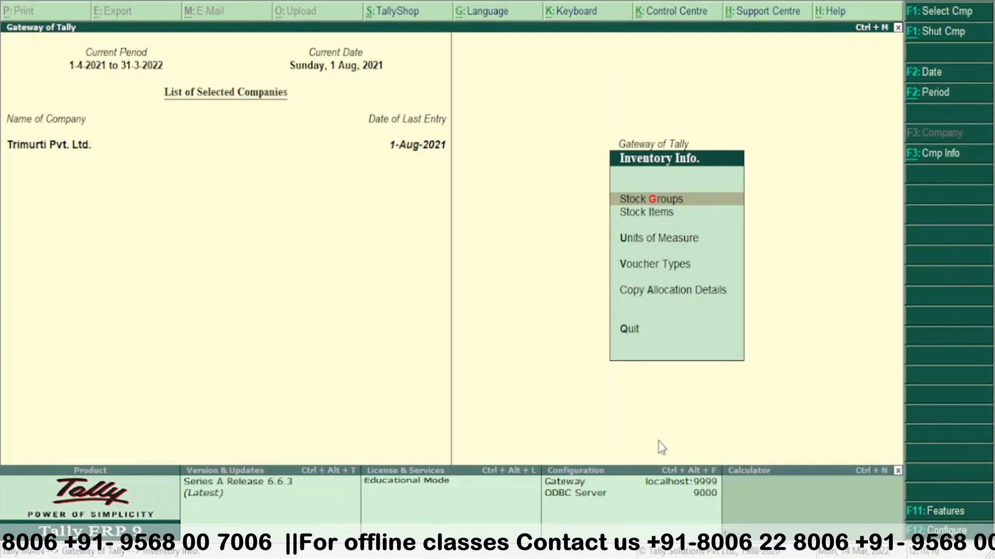
key("i")
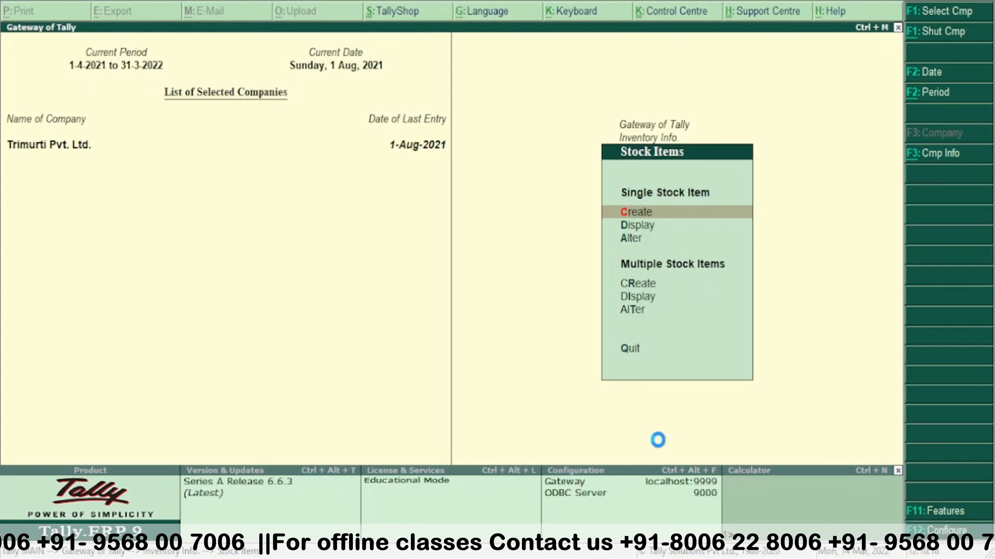
key("Return")
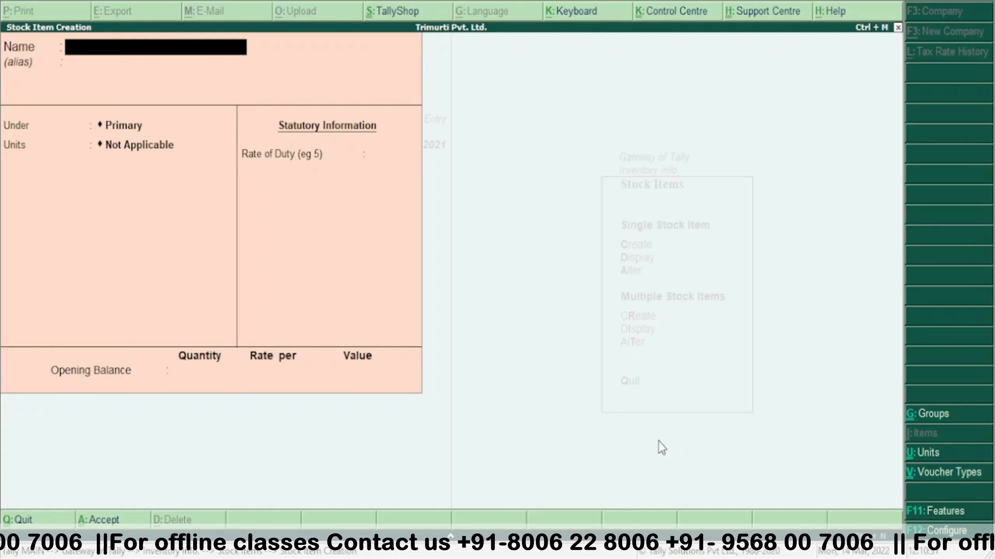
- Name the stock item 'Vivo T1 5G (Rainbow Fantasy, 128GB)'
type("Vivo")
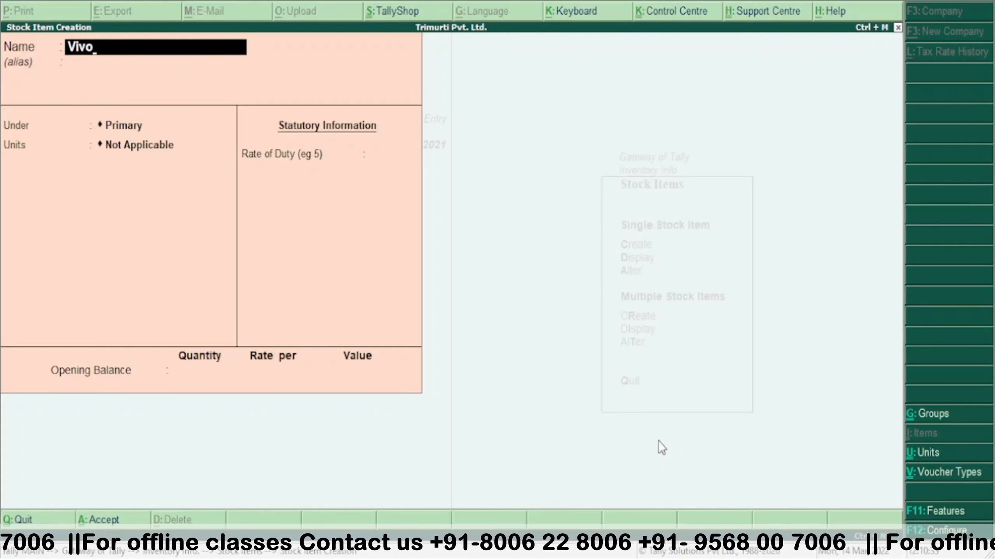
type(" T")
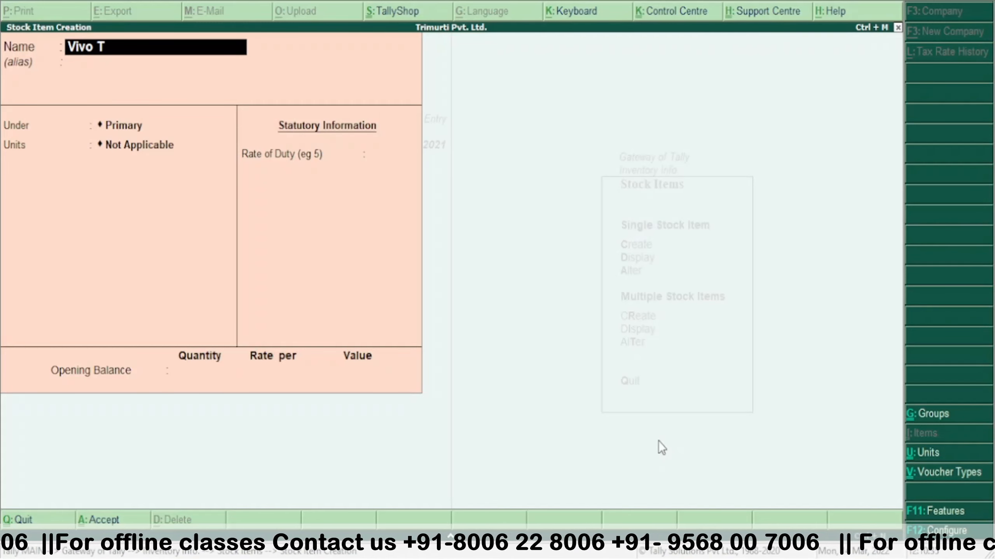
type("1")
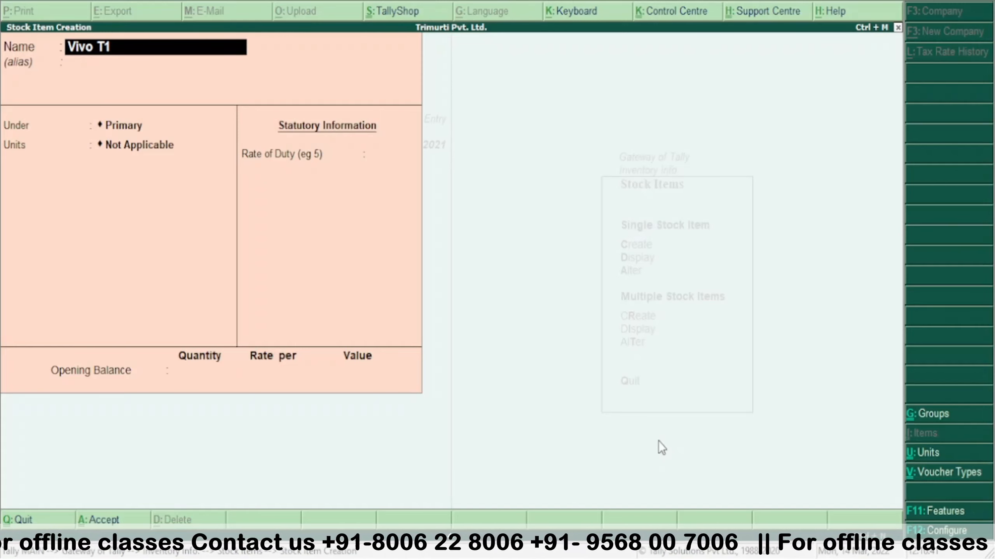
type(" 5g")
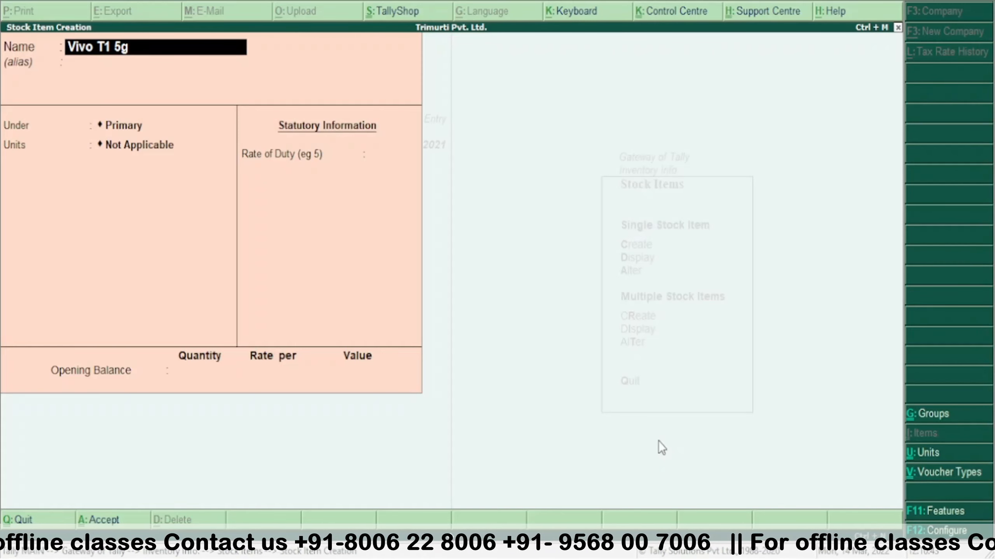
key("BackSpace")
type("G")
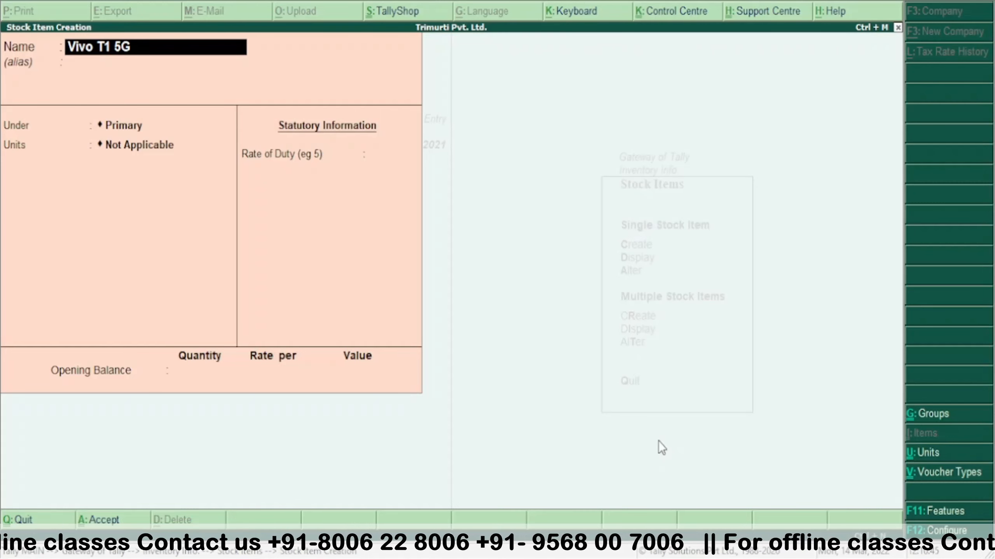
type(" (")
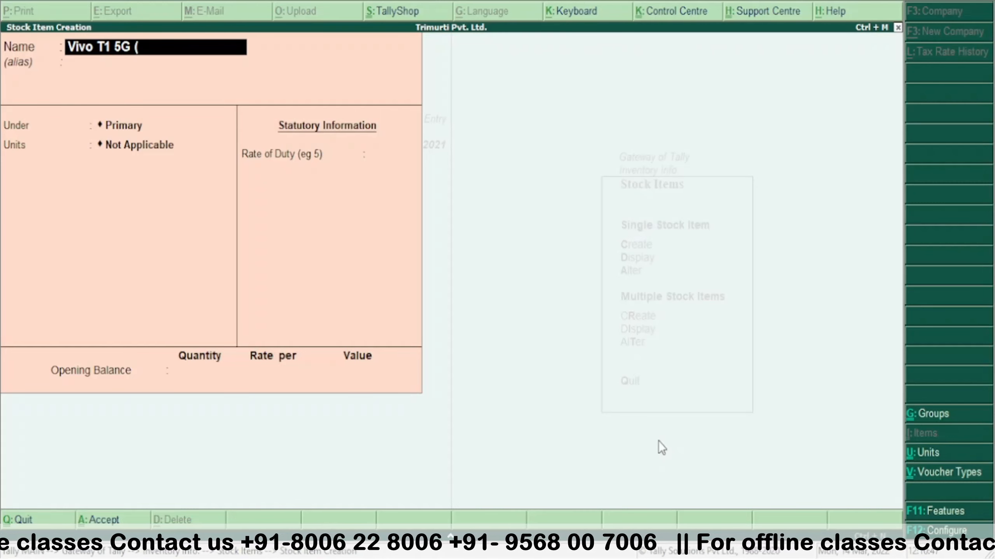
type("Rai")
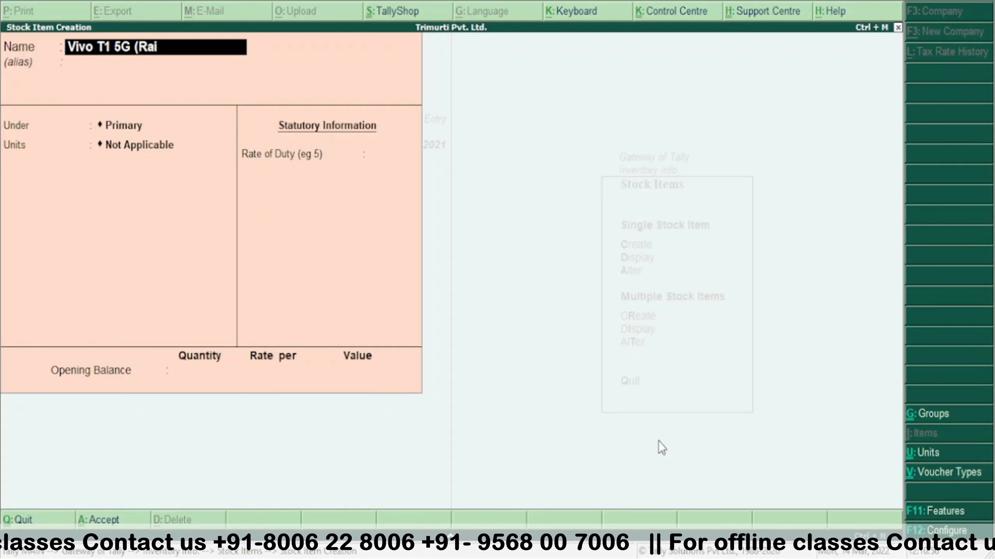
type("nbow")
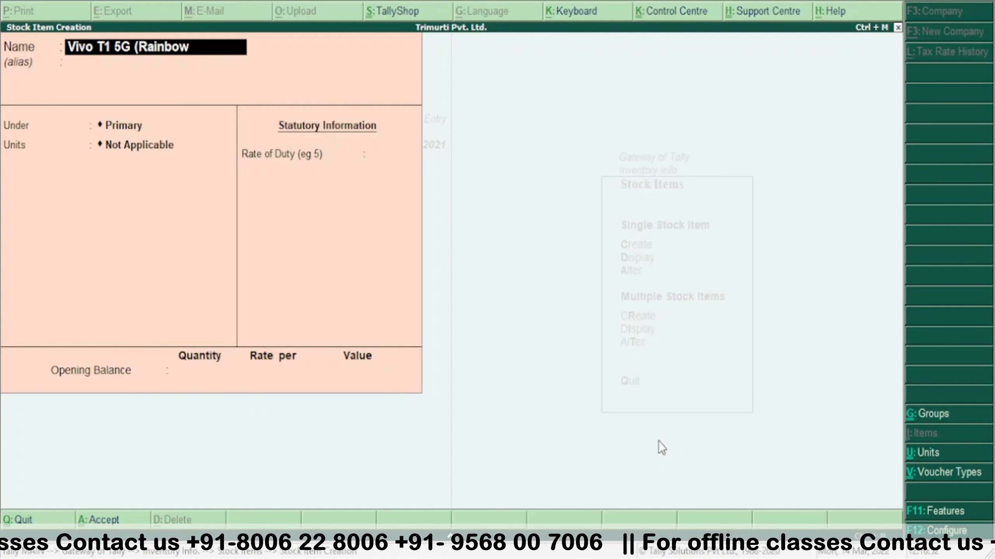
type(" Fan")
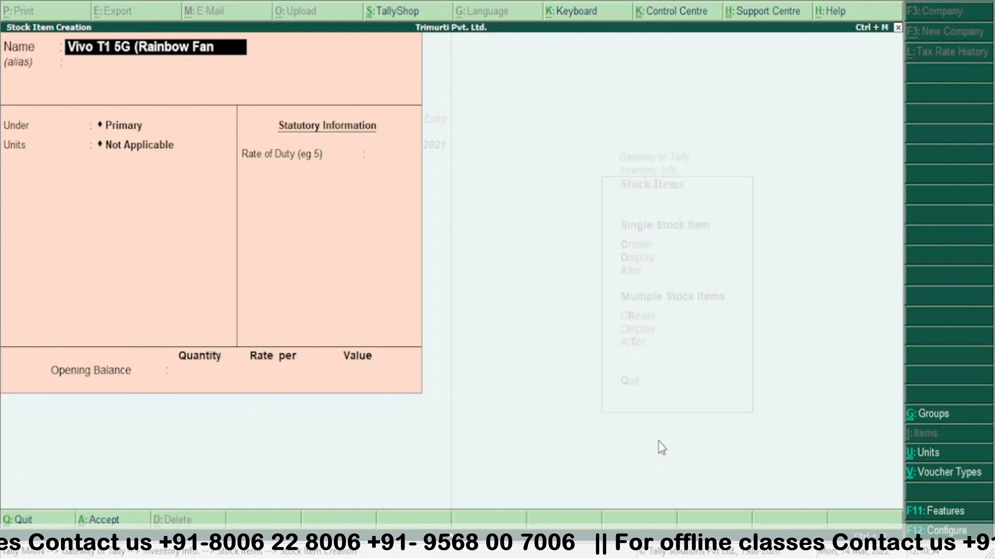
type("tasy")
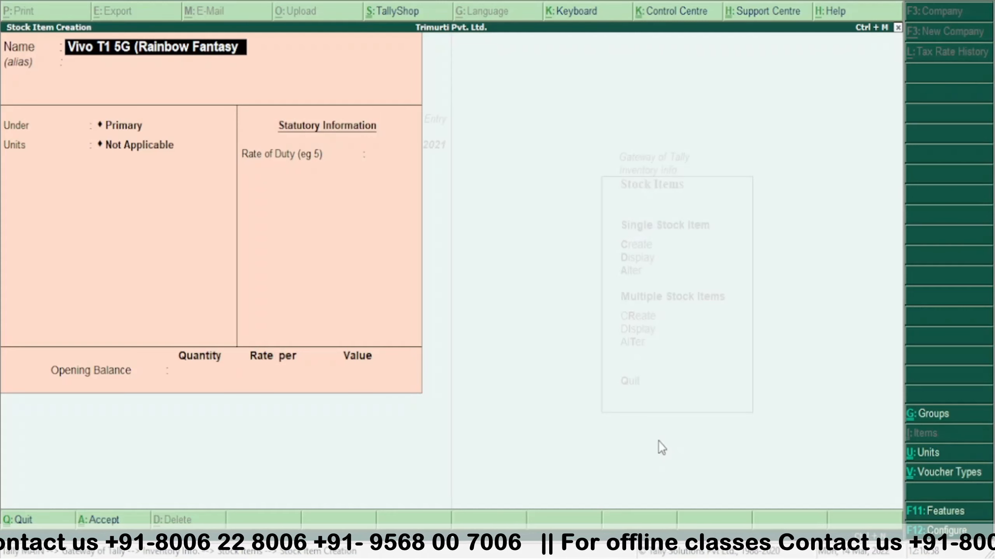
type(", 12")
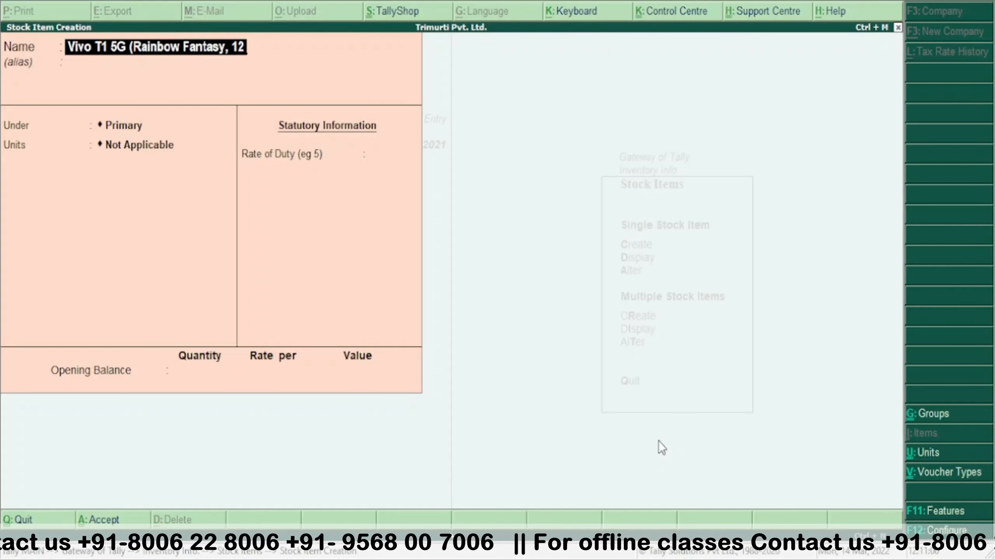
type("8GB")
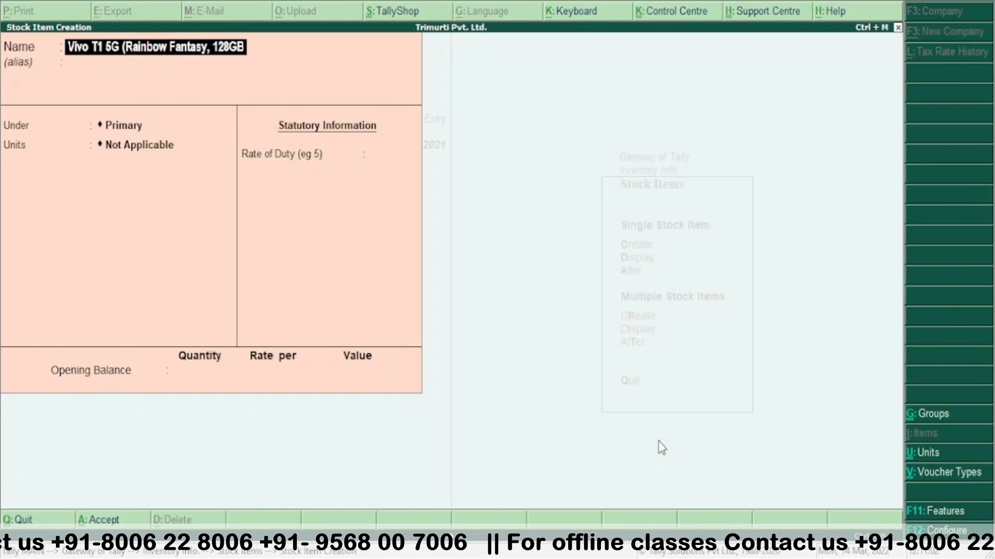
type(")")
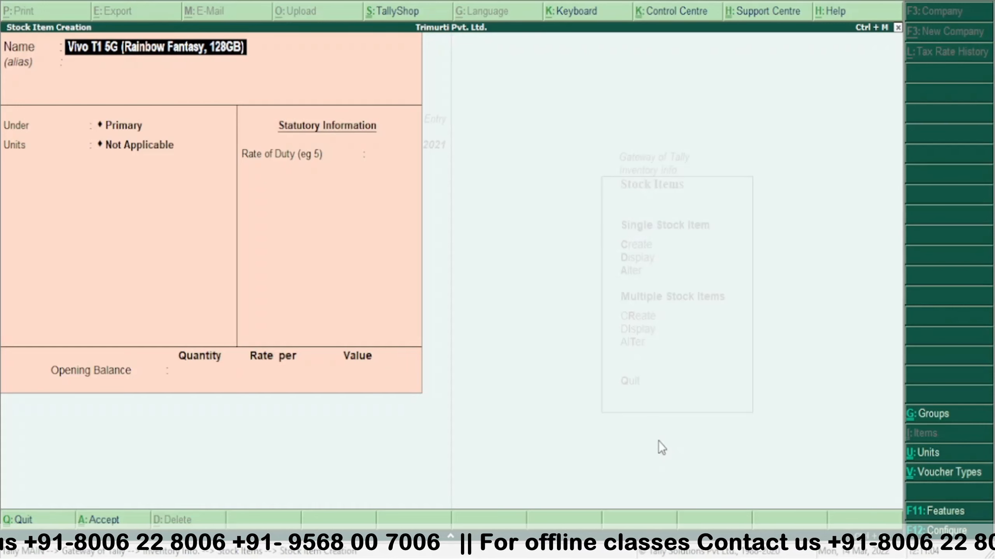
- Place the item under Mobile with unit Pcs and save it
key("Return")
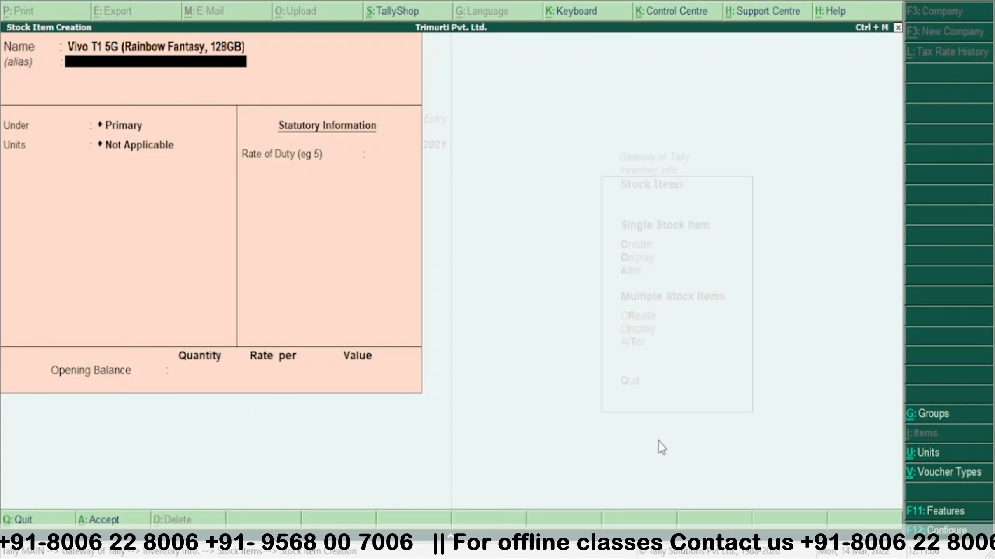
key("Return")
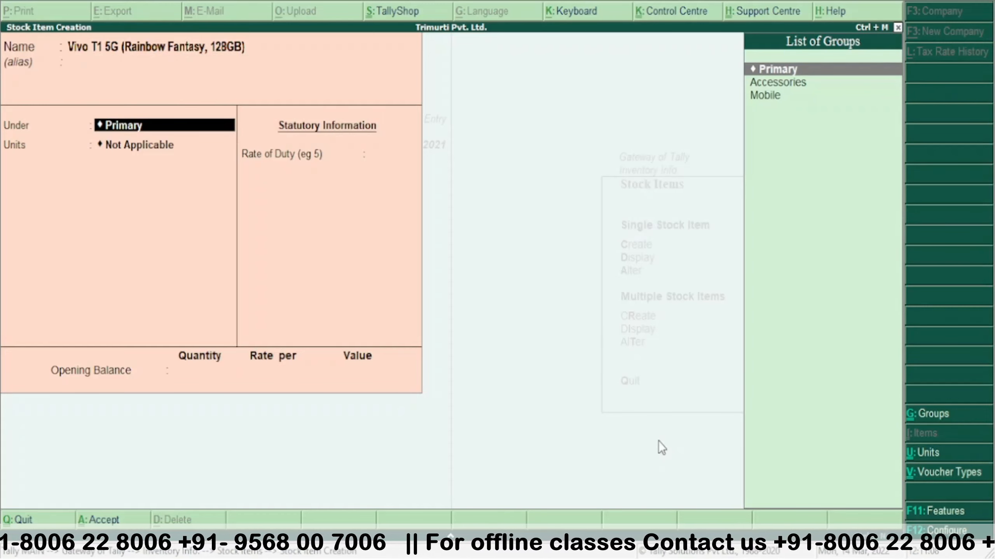
key("Down")
key("Down")
key("Return")
key("Down")
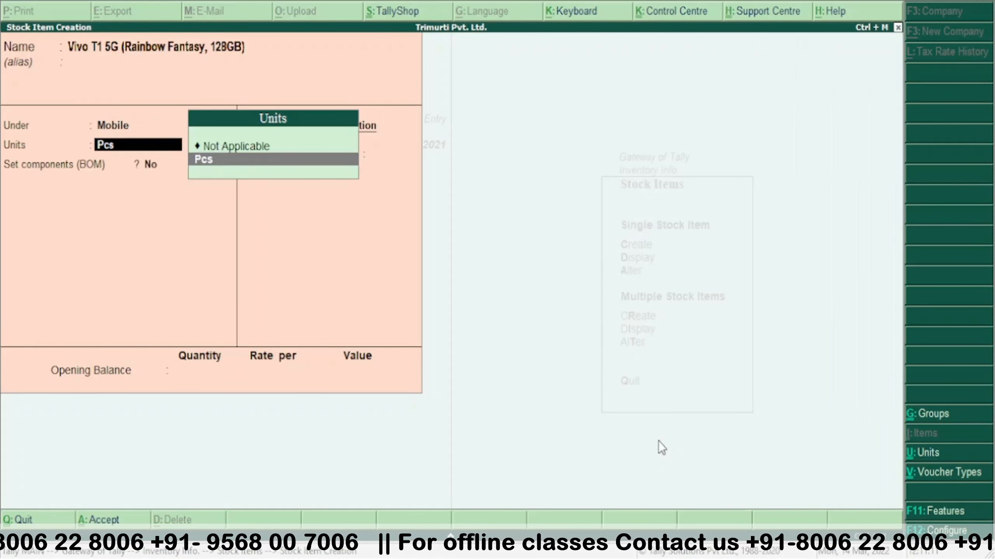
key("Return")
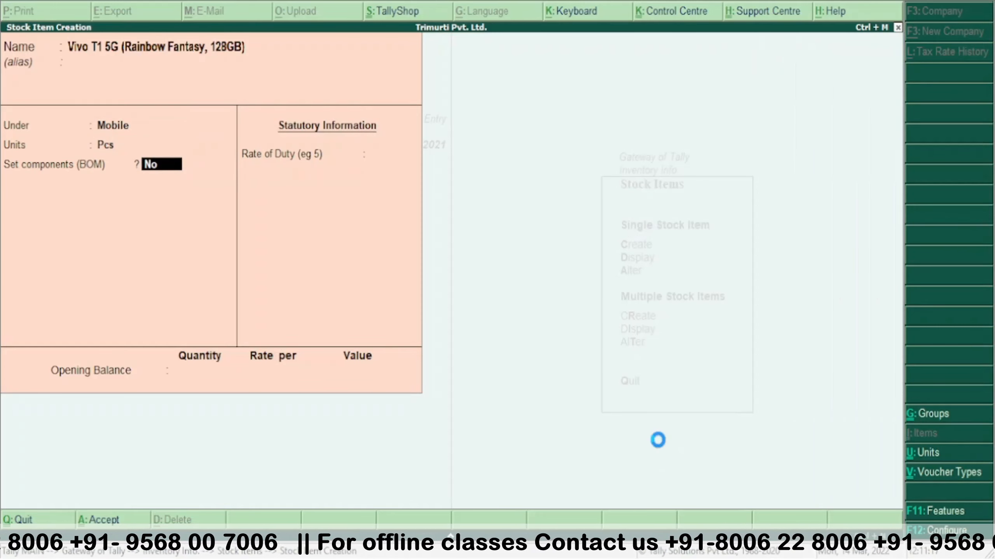
key("ctrl+a")
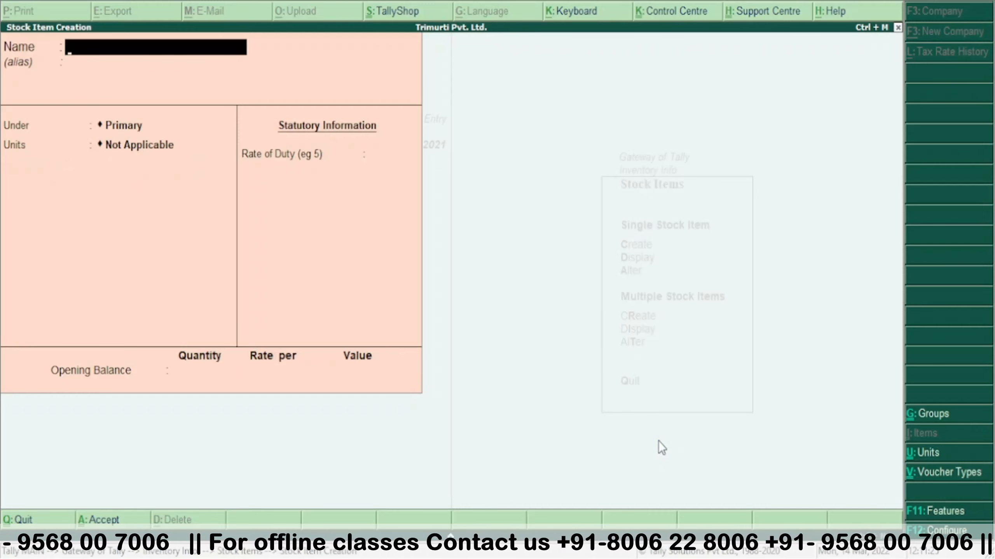
- Name the stock item 'Vivo T1 5G(Starlight Black, 128 GB)'
type("Vivo")
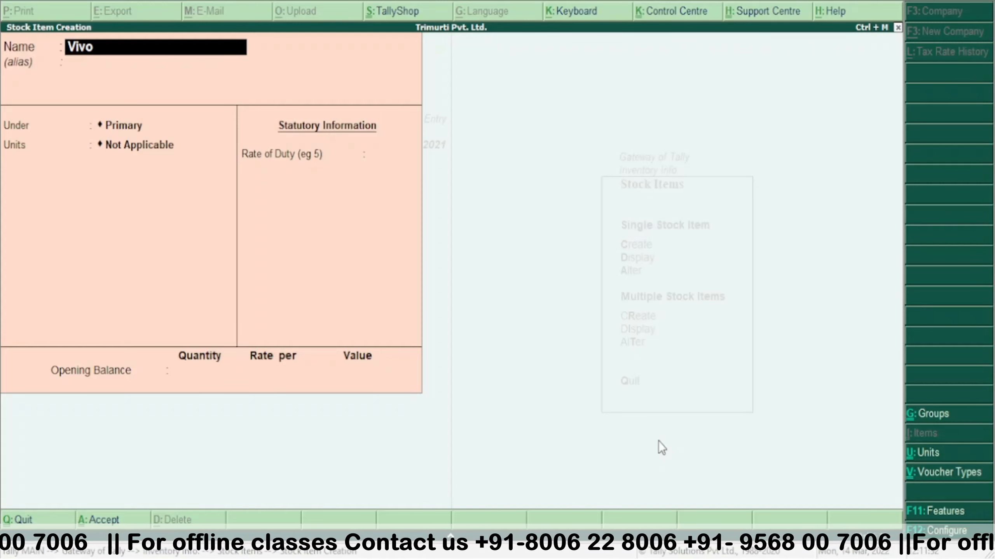
type(" T1")
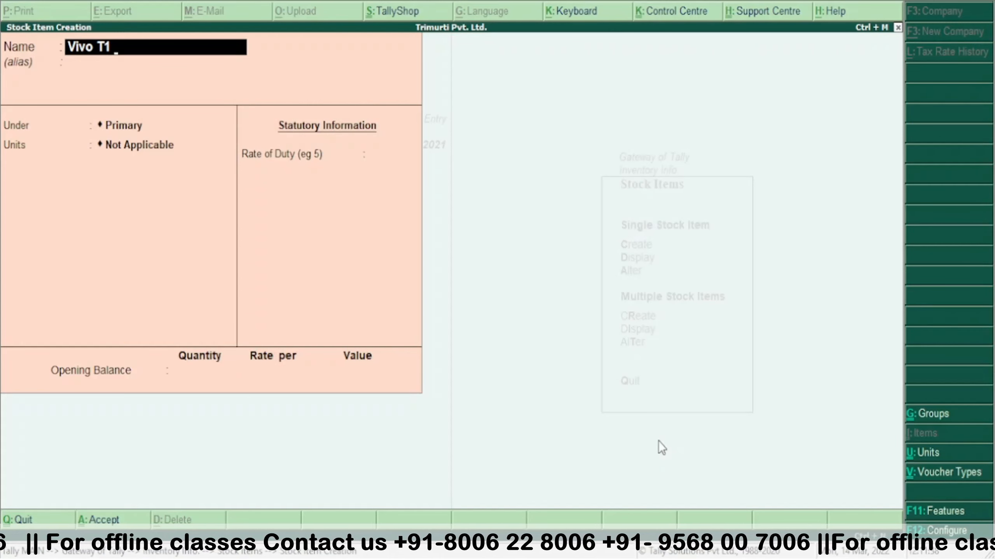
type(" %")
key("BackSpace")
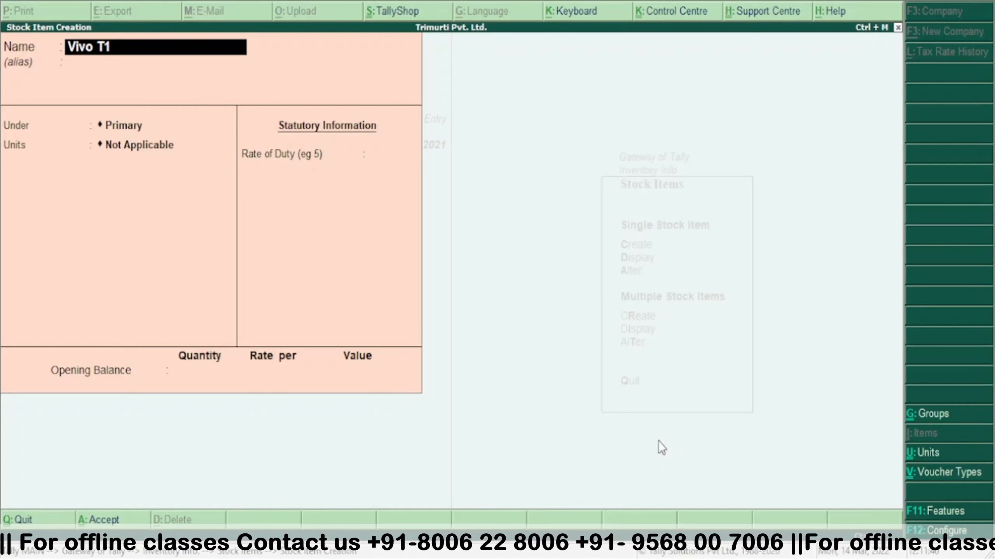
type("5G")
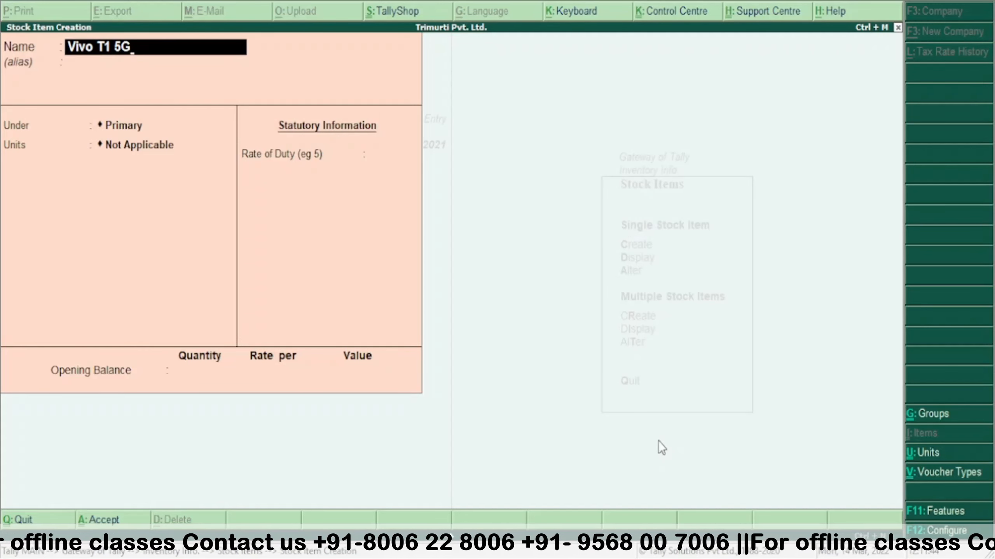
type("(S")
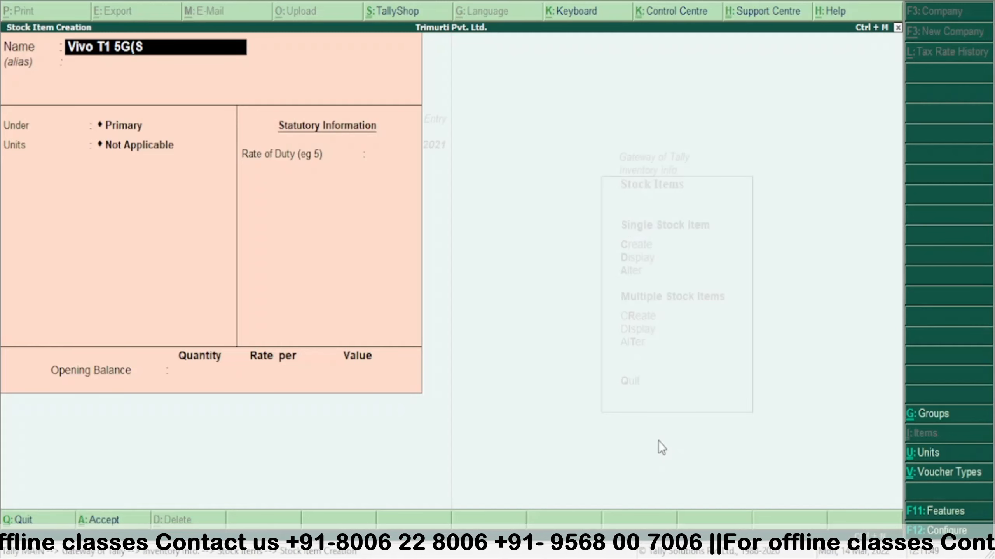
type("ta")
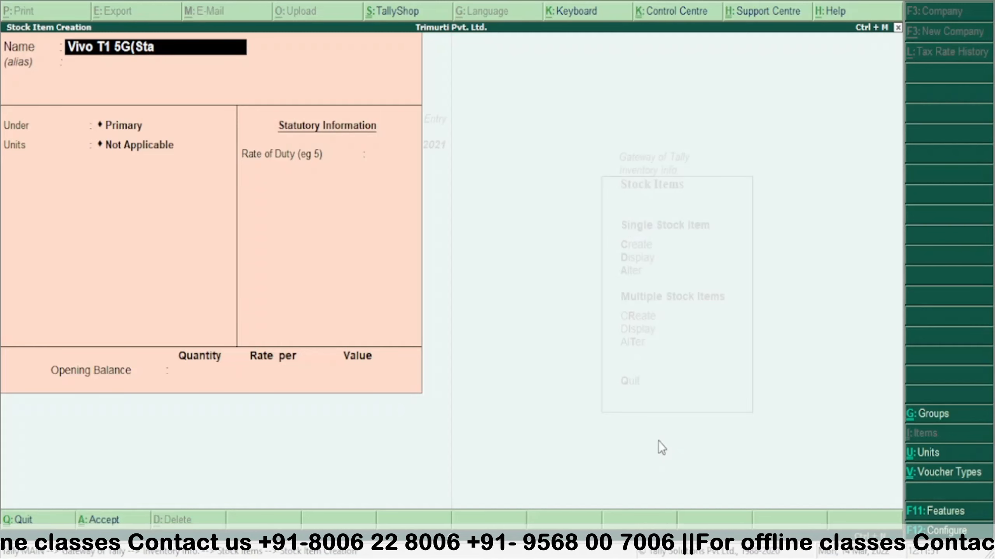
type("rlight")
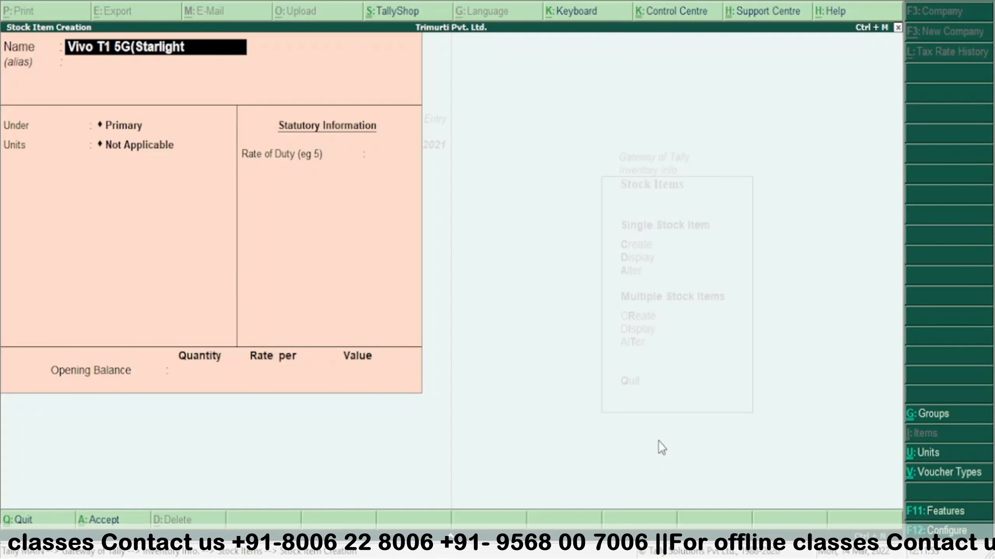
type(" Black")
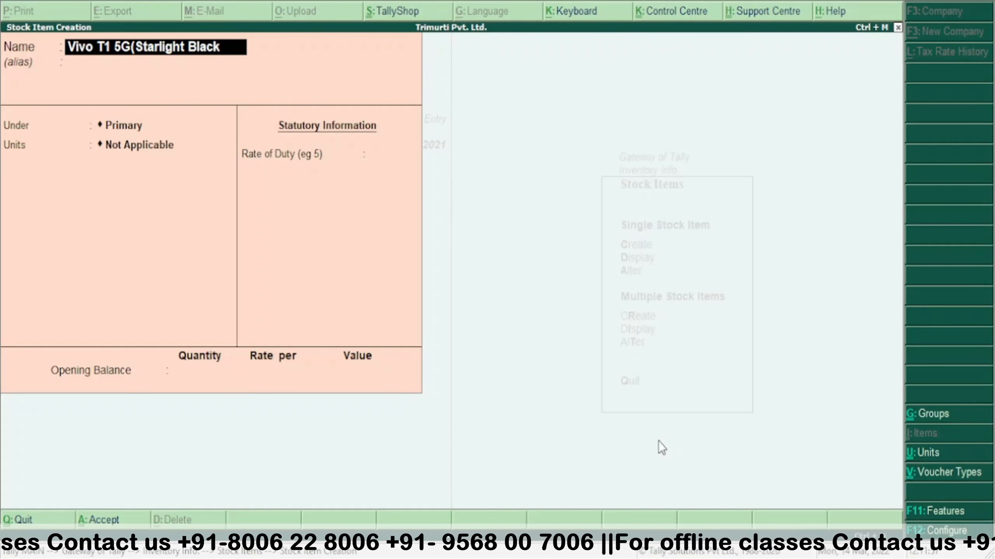
type(",")
type(" 12")
key("BackSpace")
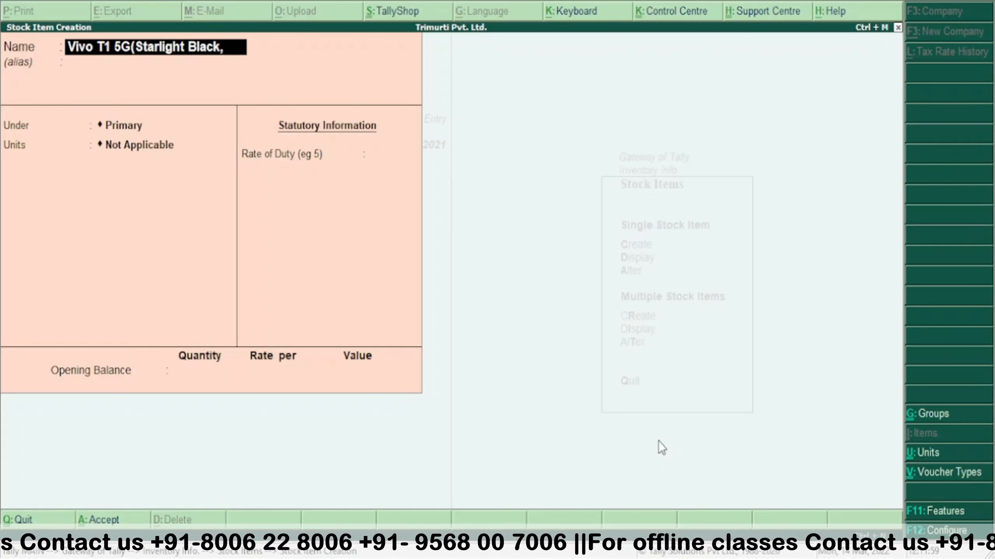
type("128")
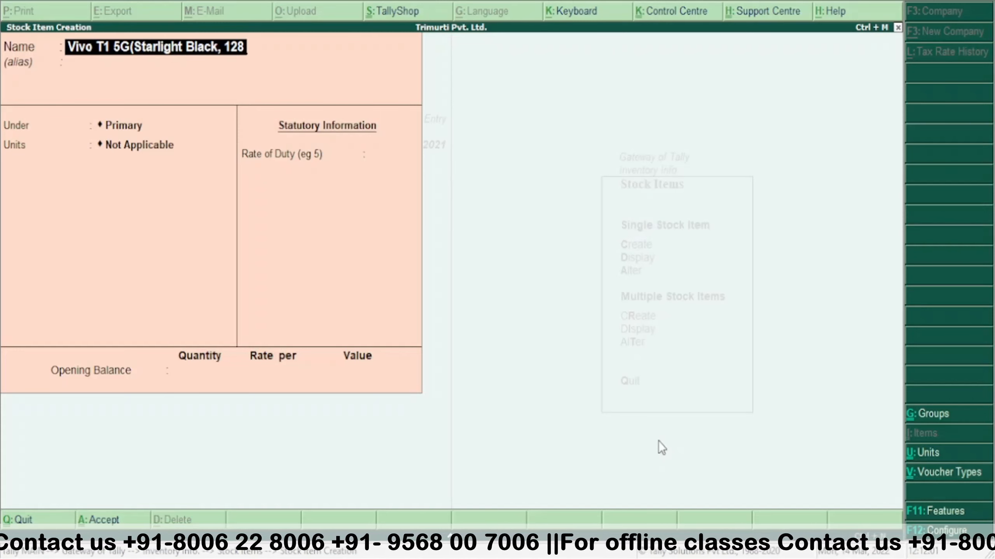
type(" GN")
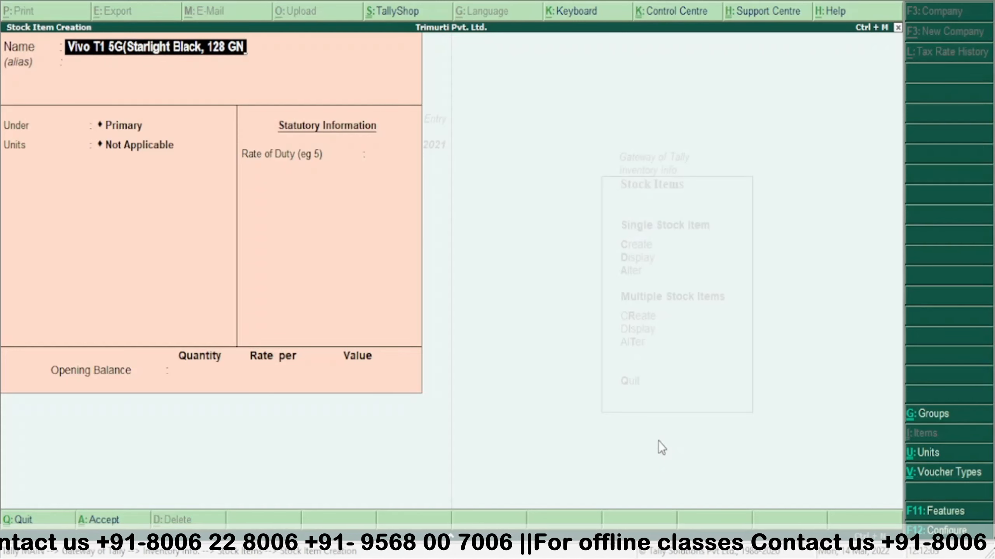
key("BackSpace")
type("N")
key("BackSpace")
type("B")
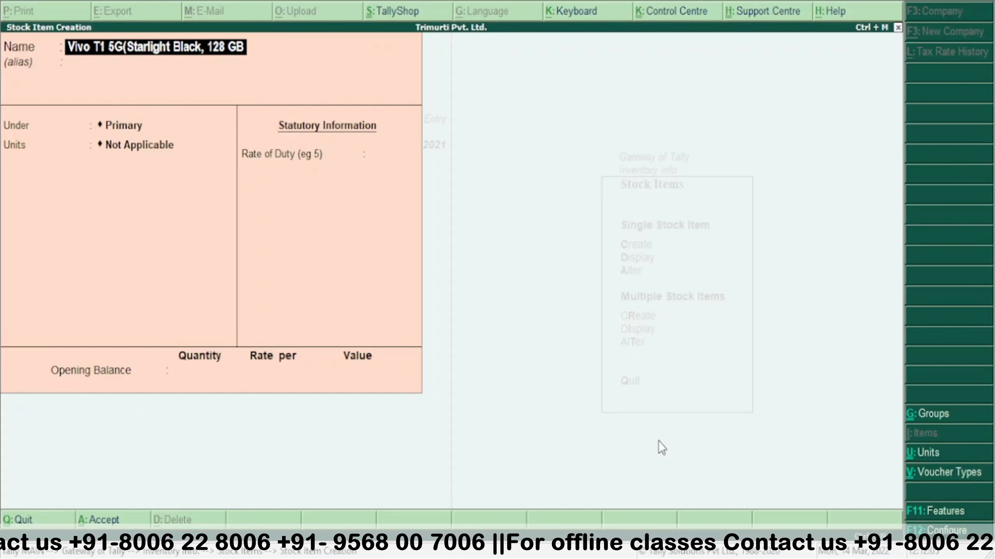
type(")")
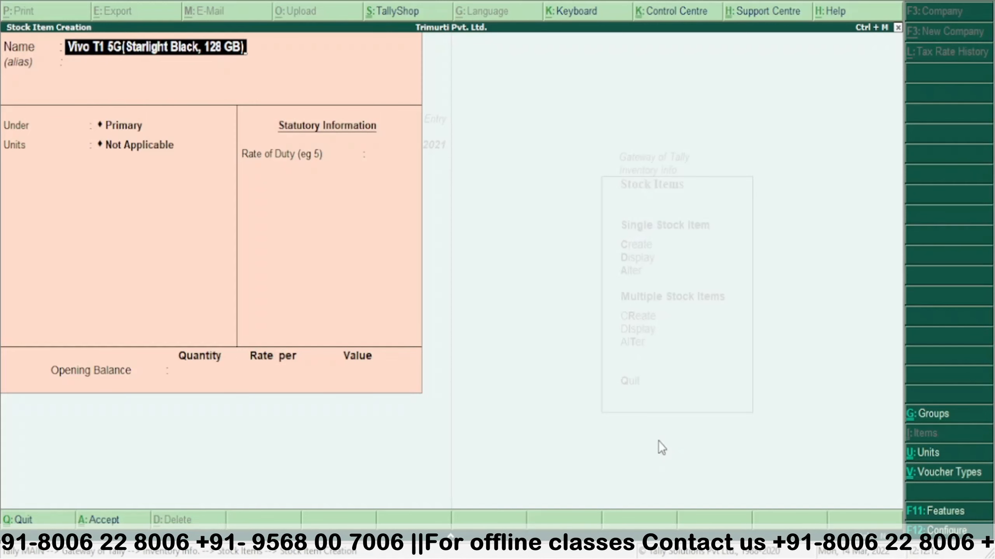
- Set its group to Mobile and unit to Pcs, reaching the Accept prompt
key("Return")
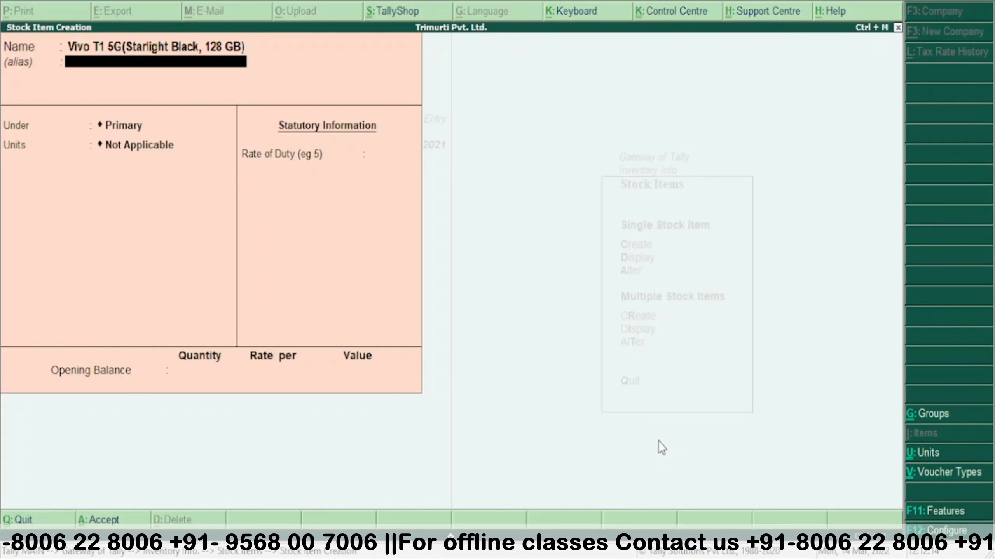
key("Return")
key("Down")
key("Down")
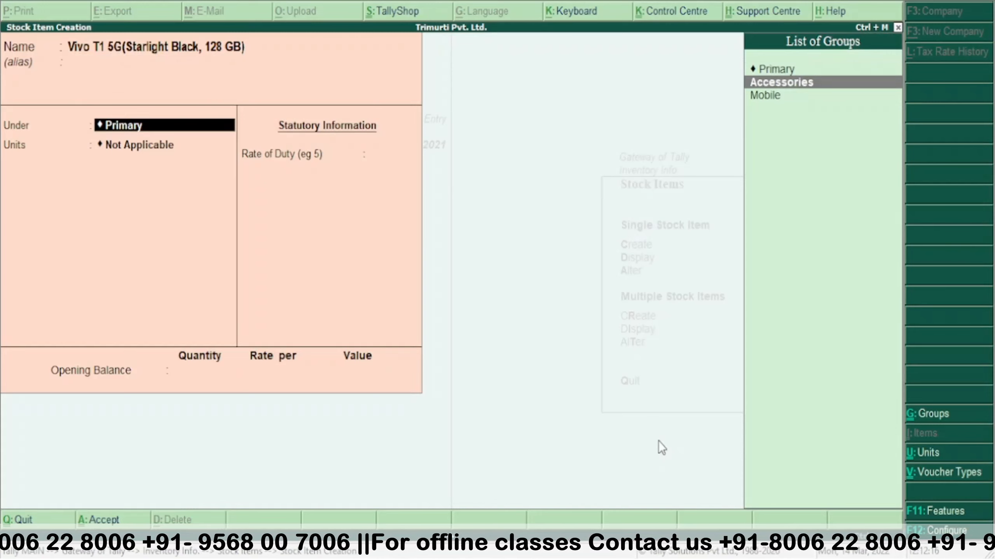
key("Return")
key("Down")
key("Return")
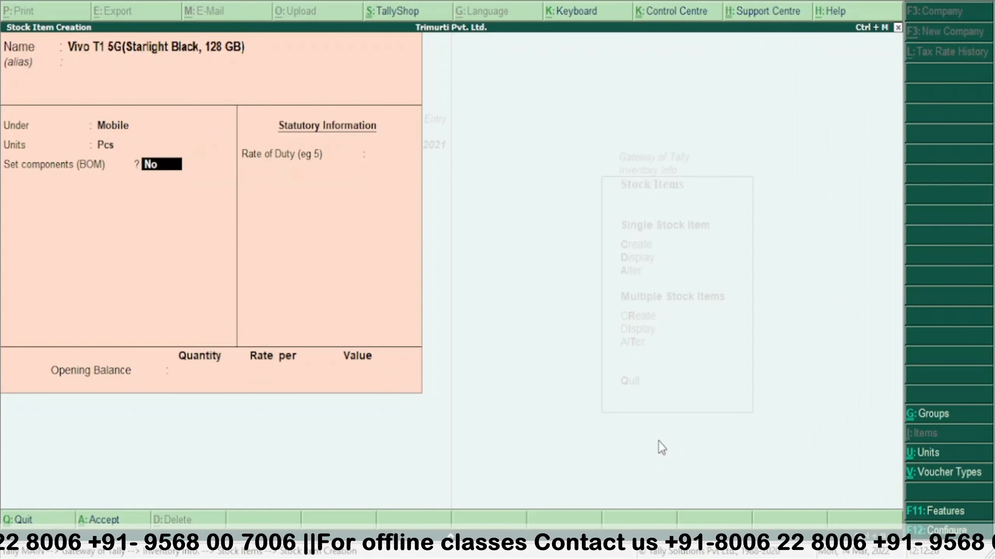
key("Return")
key("Return")
key("Return")
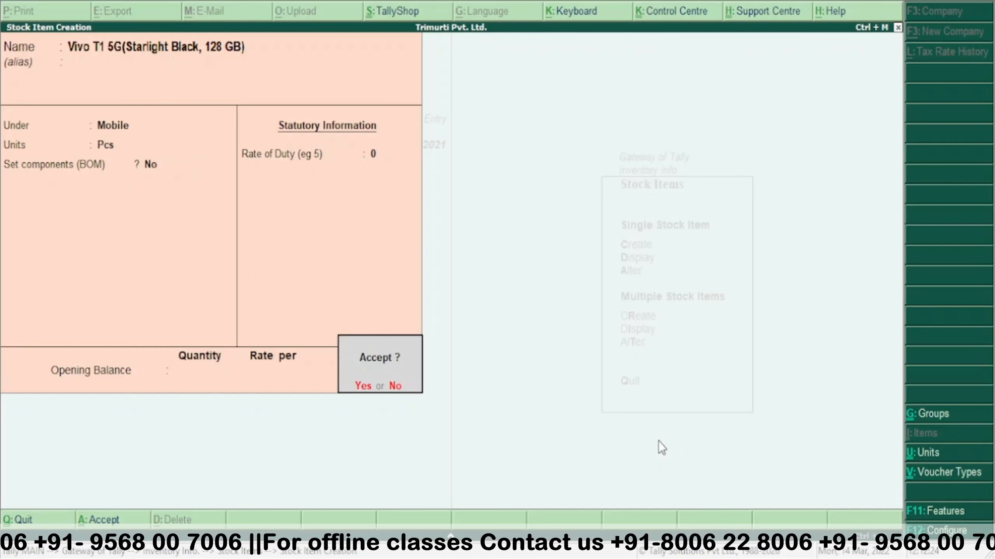
- Accept the Starlight Black stock item to save it
key("Return")
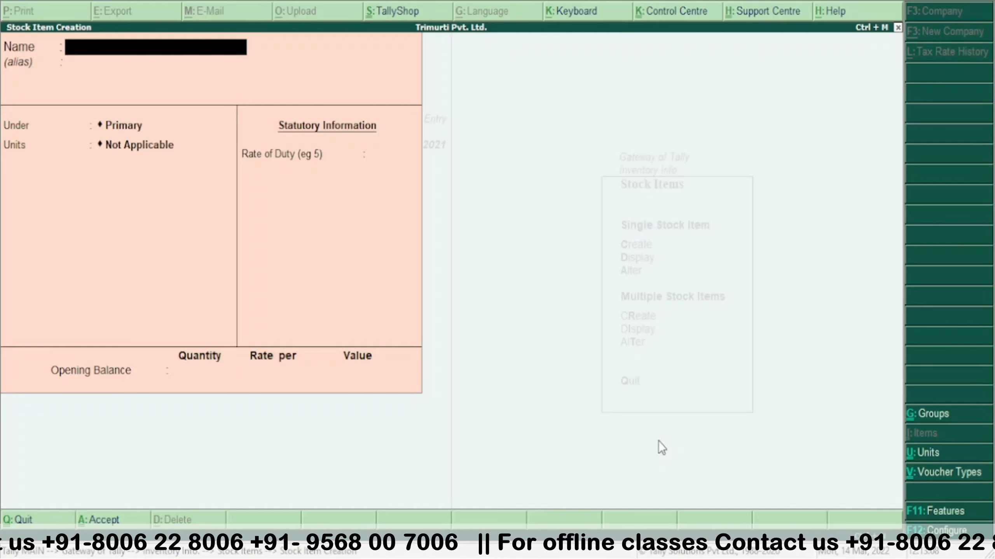
- Name the stock item 'Motile 3 in 1 Magnetic Charging Multi Magnetic Fast'
type("Mo")
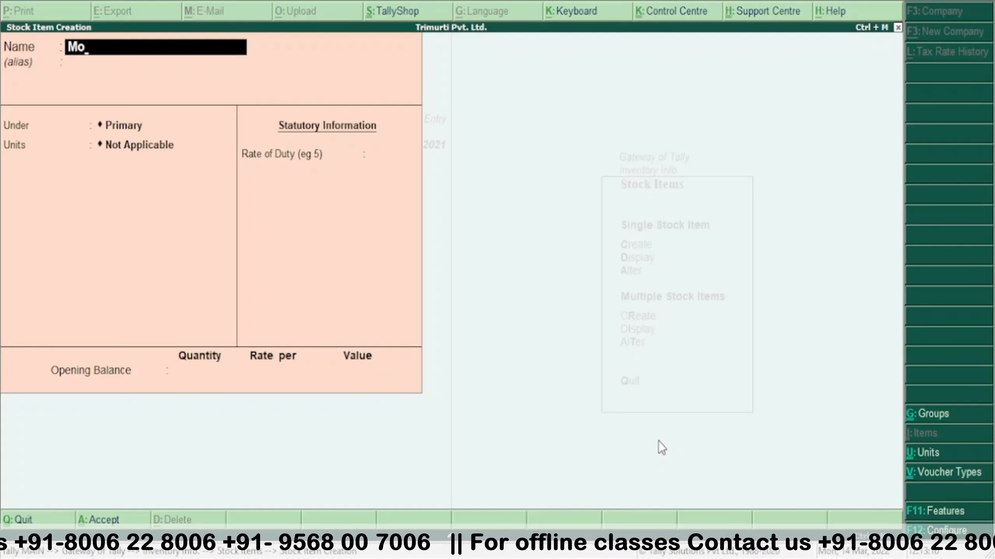
type("tile")
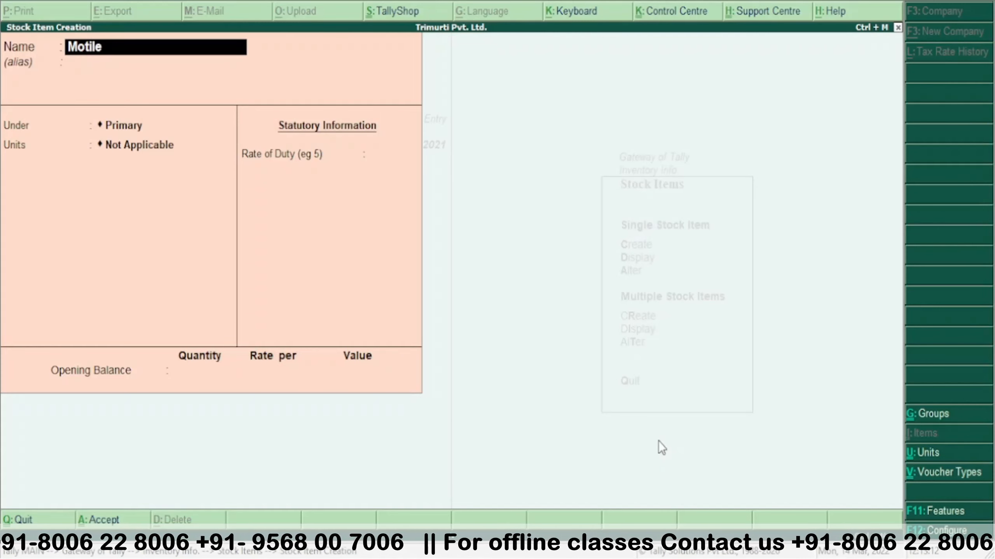
type(" 3 in")
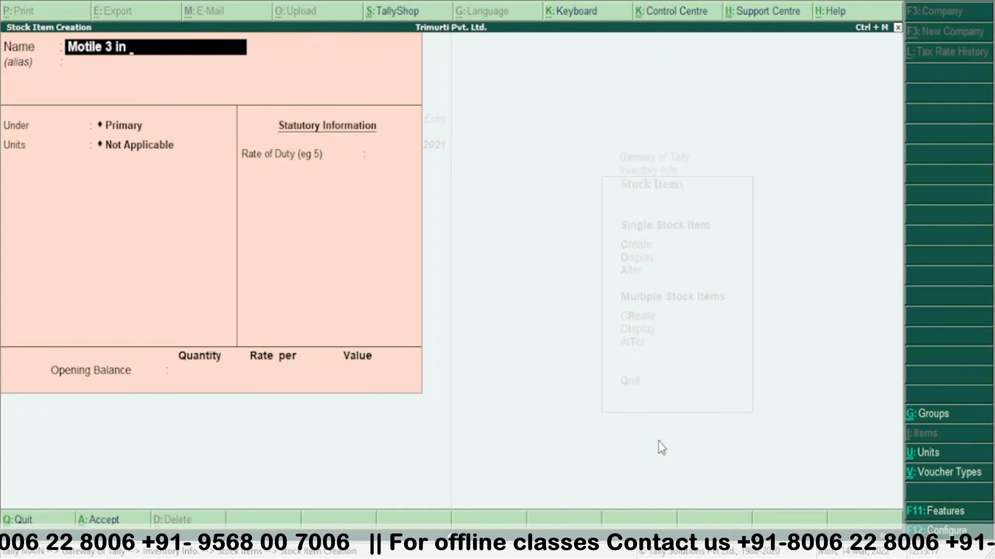
type(" 1 Ma")
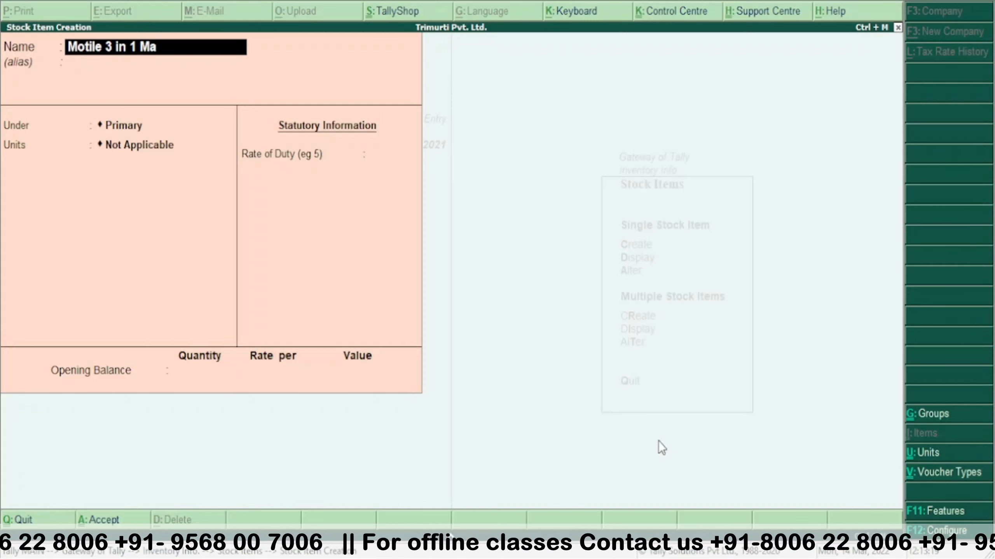
type("gnetic")
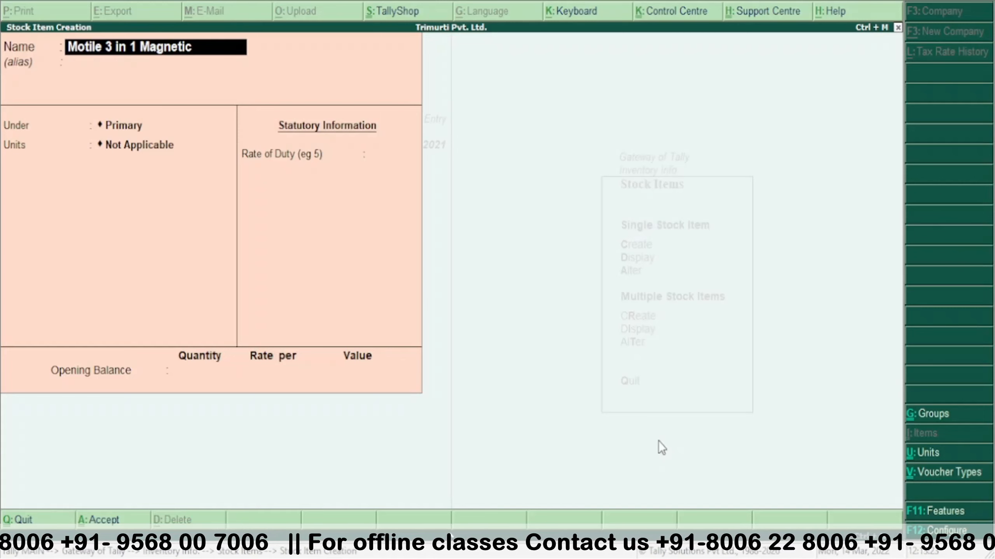
type(" Chargin")
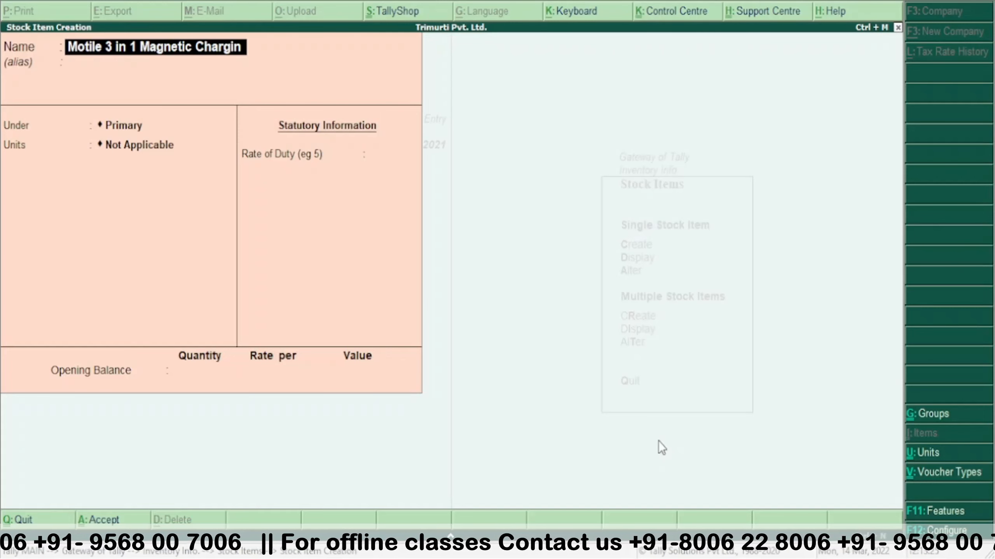
type("h")
key("BackSpace")
type("g")
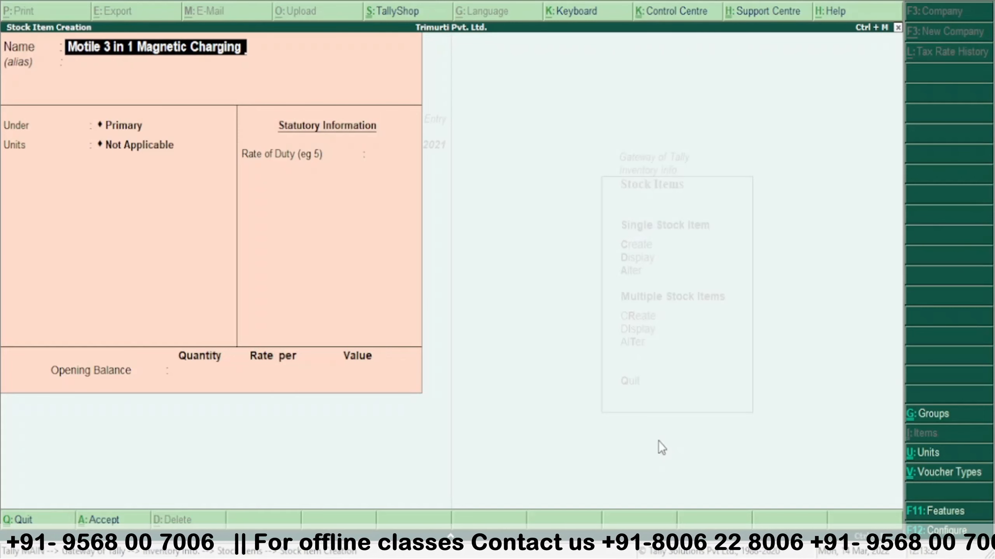
type(" M")
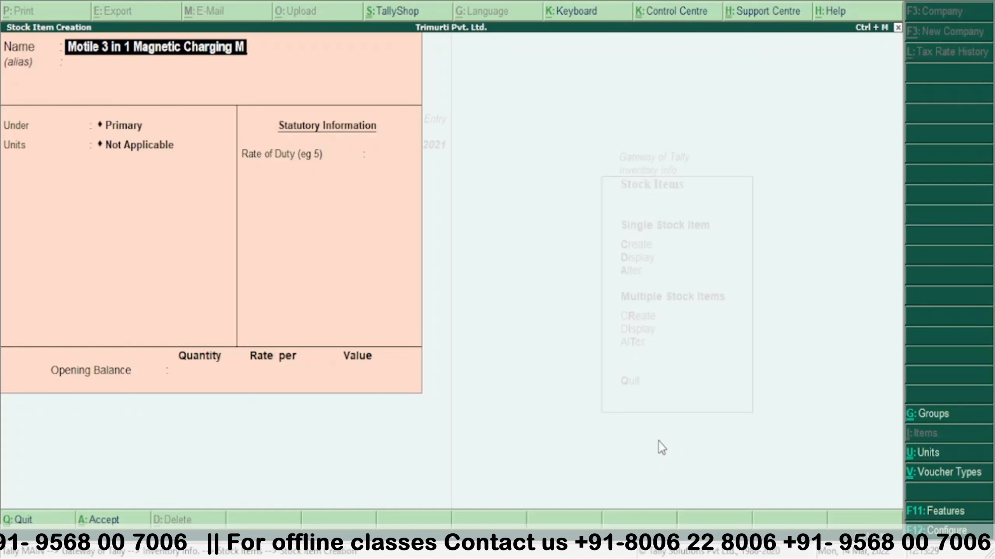
type("ulti")
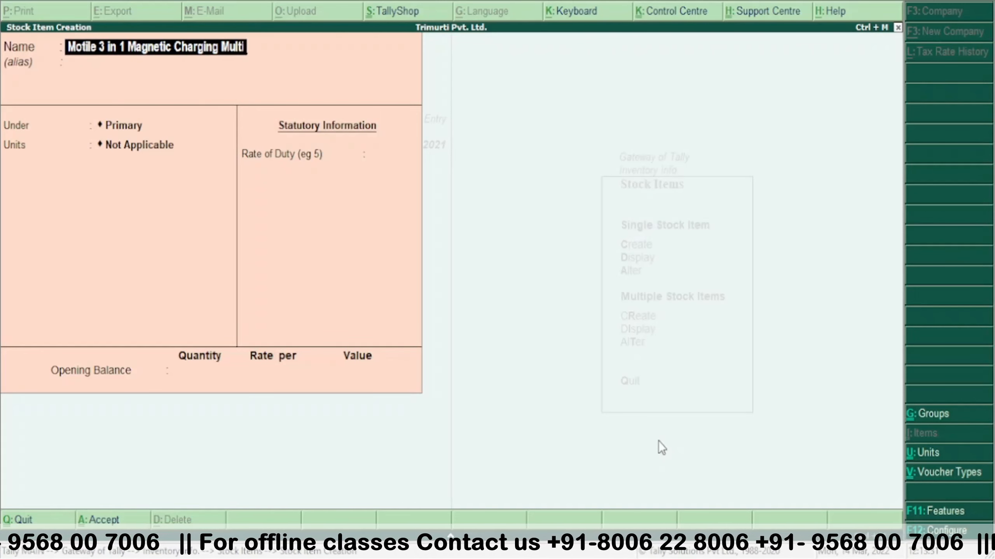
type(" Mag")
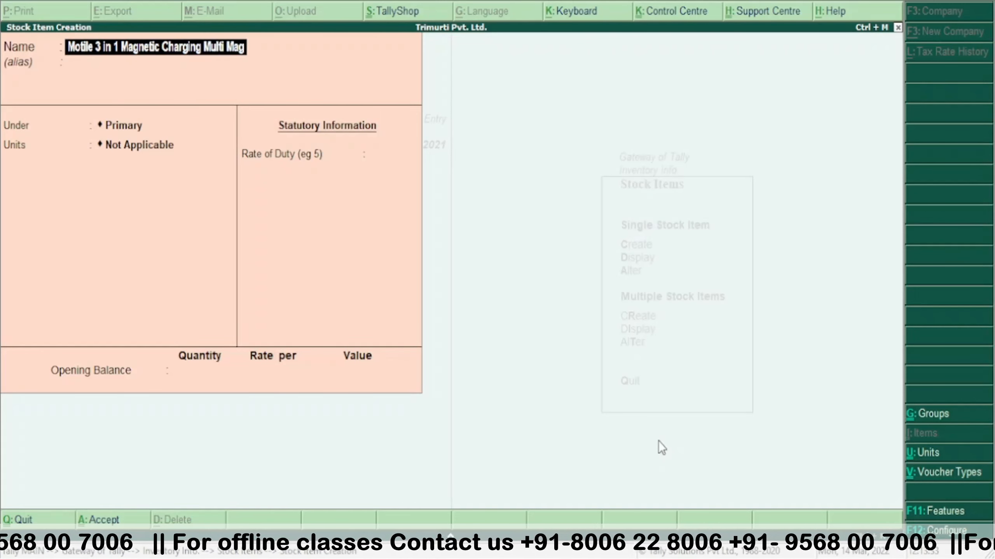
type("net")
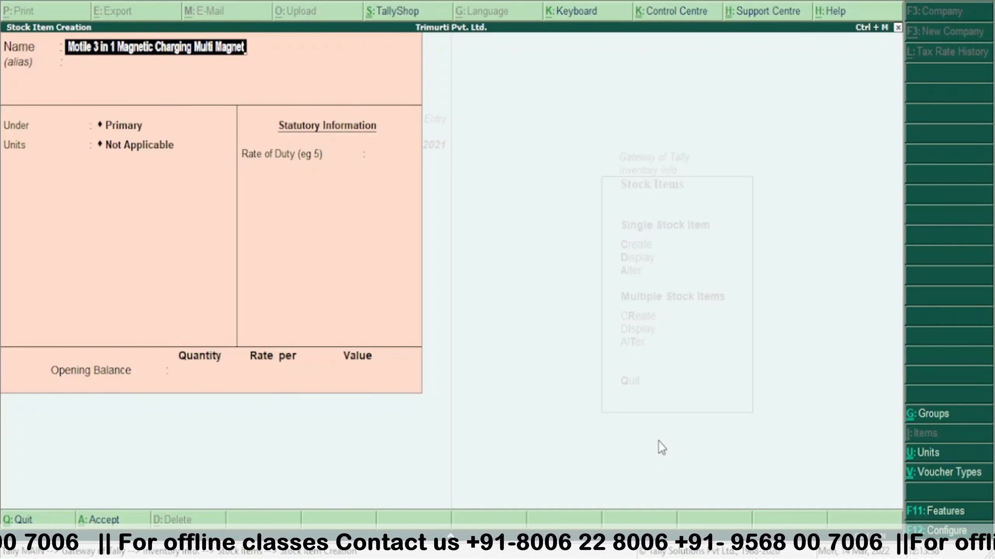
type("ic")
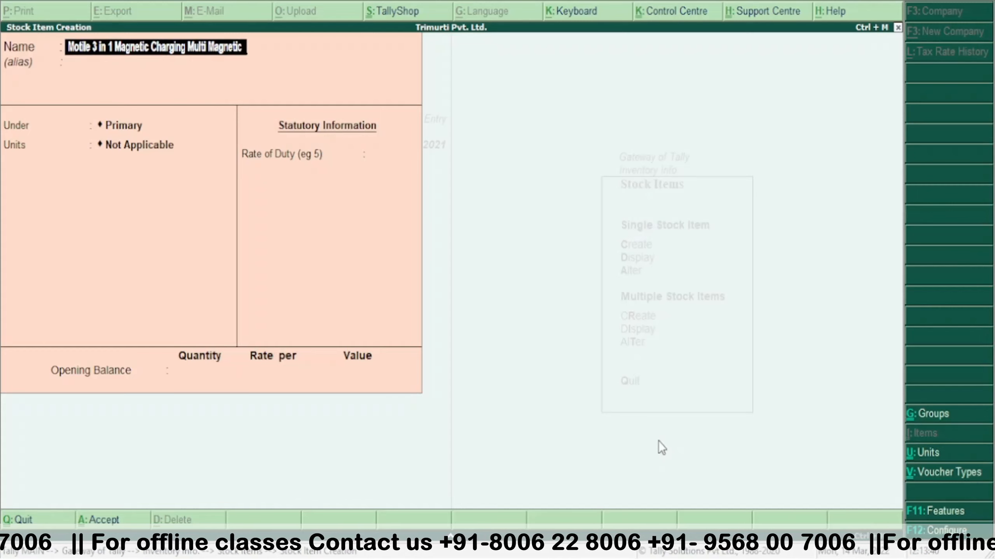
type("Fast")
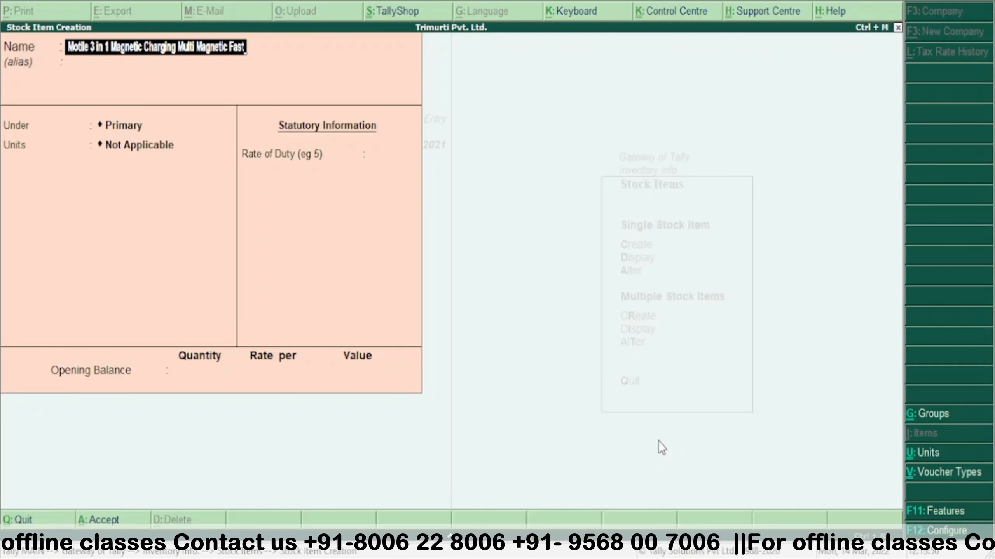
- Put the charger under Accessories with unit Pcs and save it
key("Return")
key("Return")
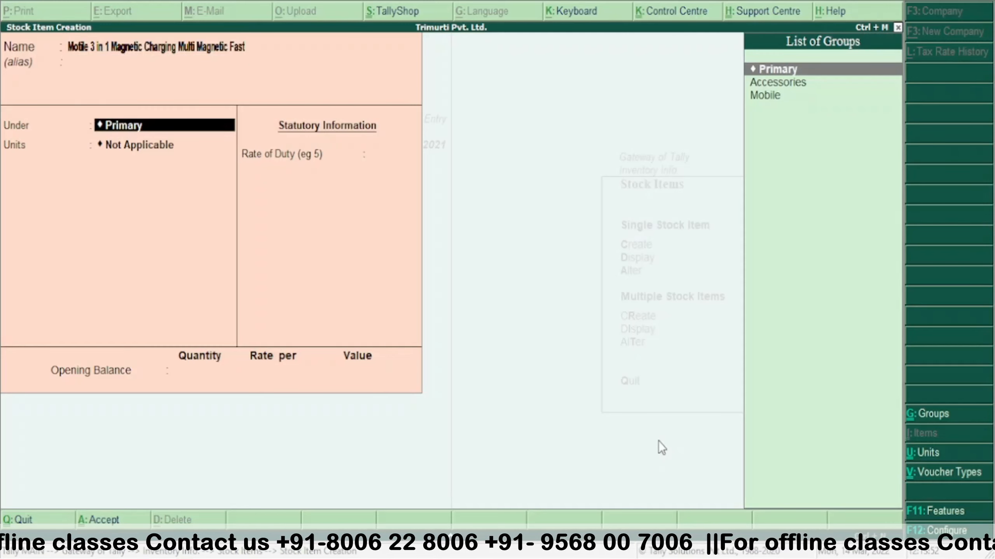
key("Down")
key("Return")
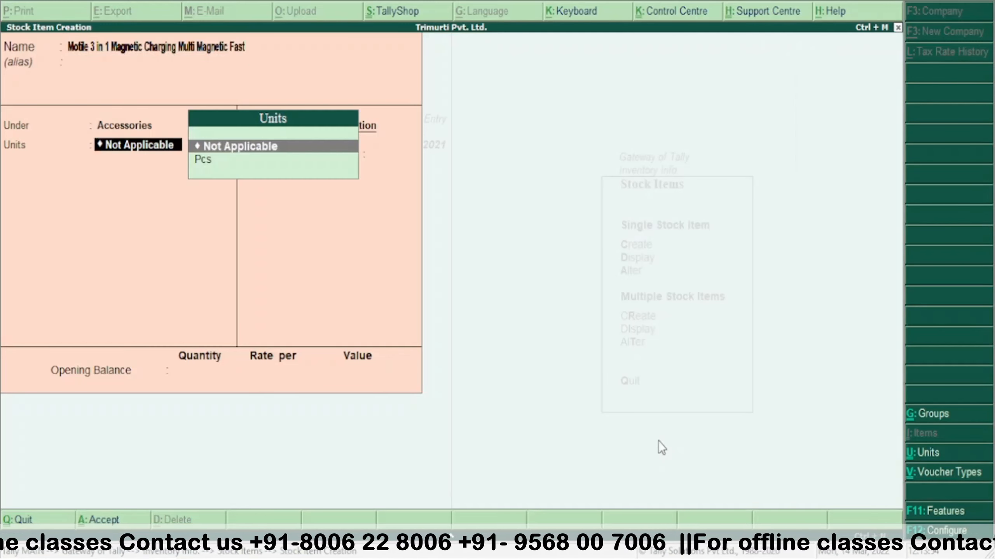
key("Down")
key("Return")
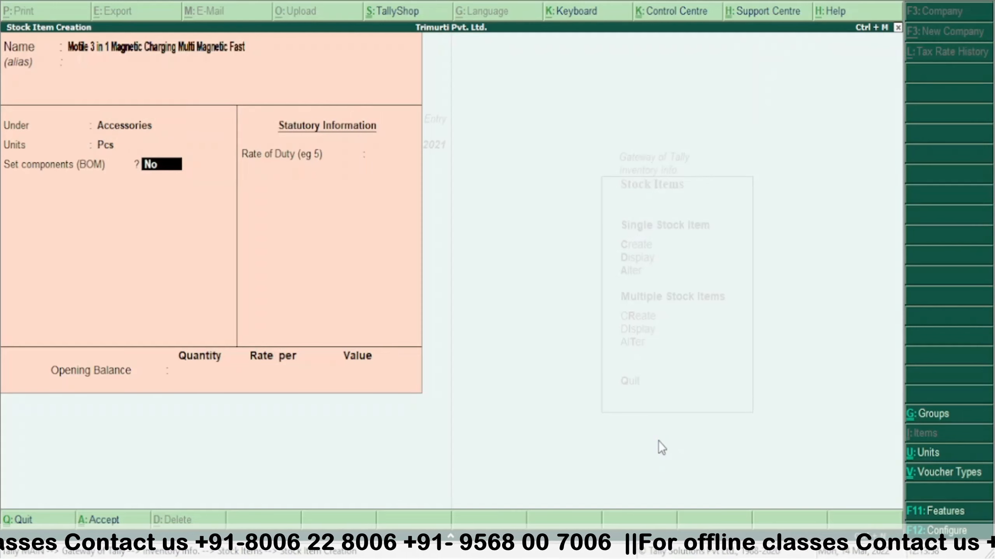
key("ctrl+a")
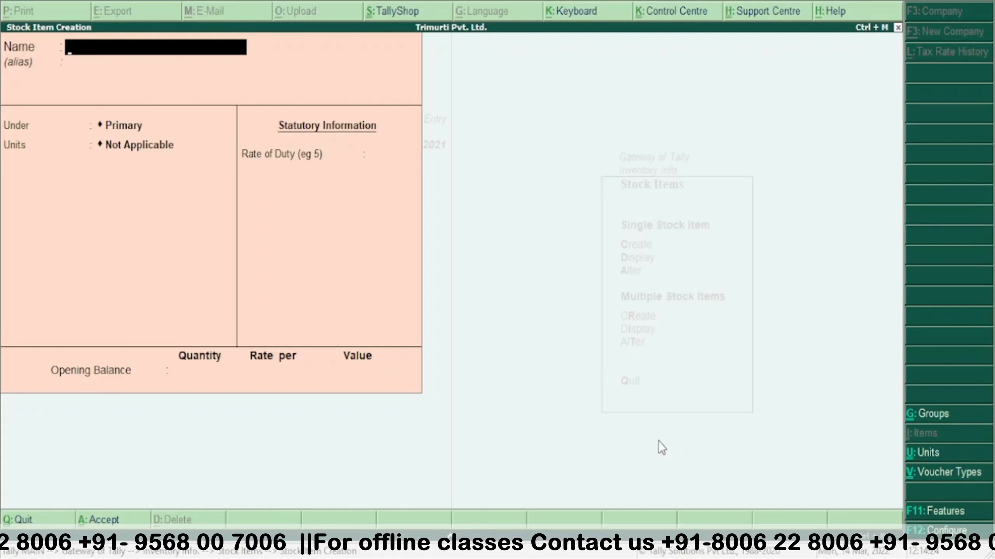
- Enter 'Boalt Airdopes 131 Bluetooth Headset(Active Black)' under Accessories in Pcs, no BOM, duty 0
type("Bo")
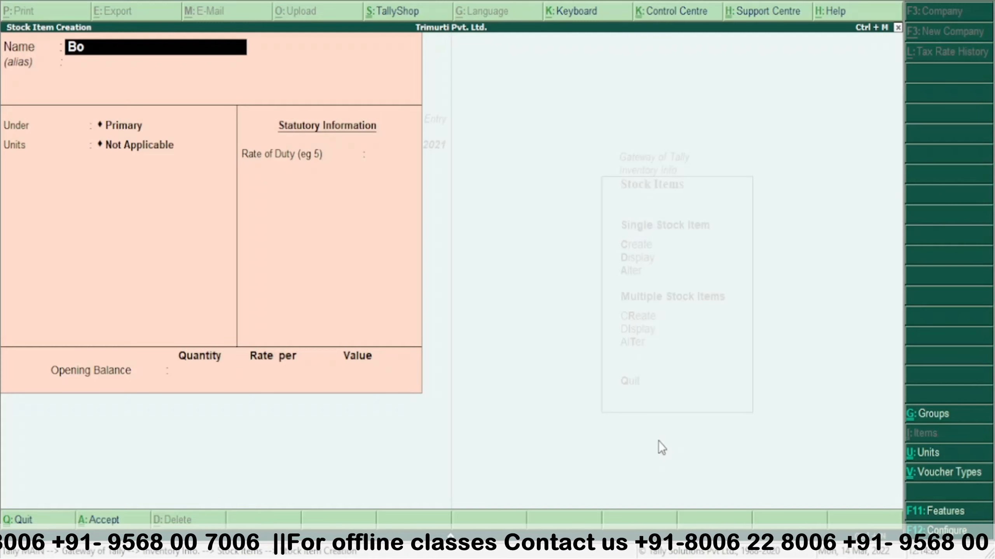
type("alt")
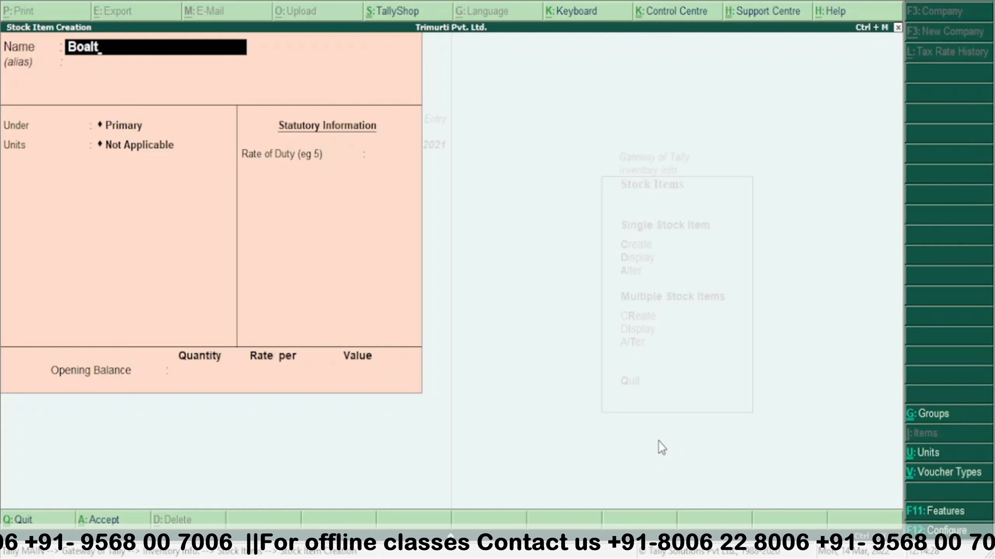
type(" Air")
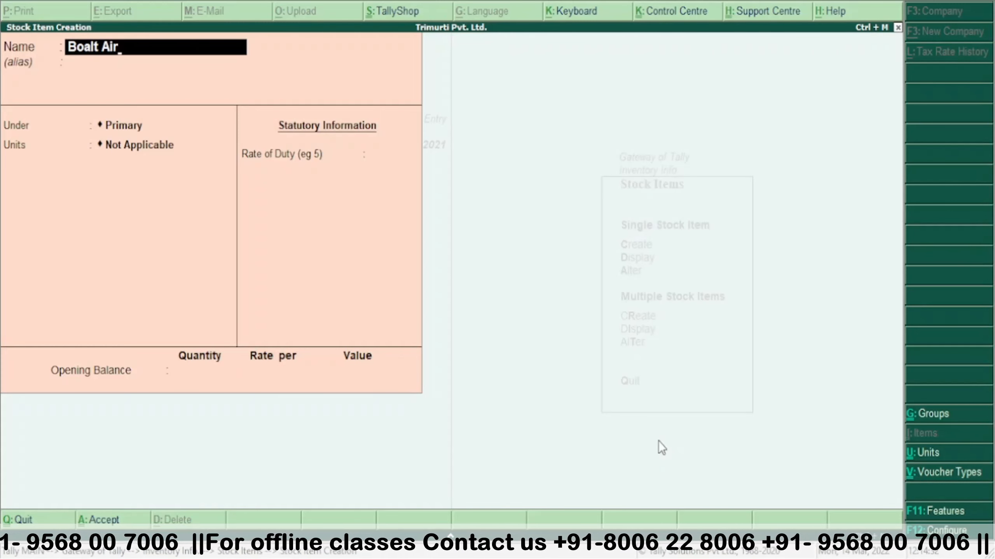
type("dopes")
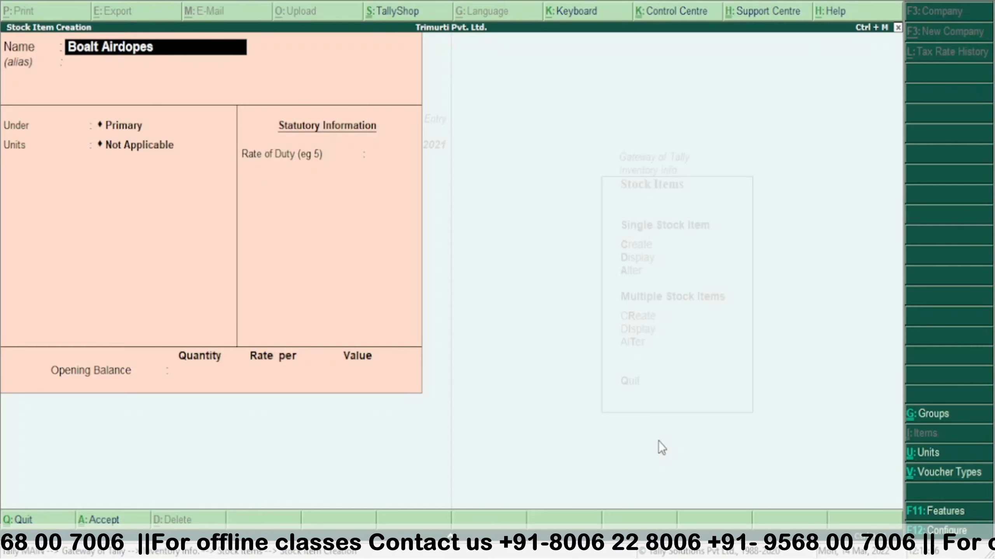
type(" 131")
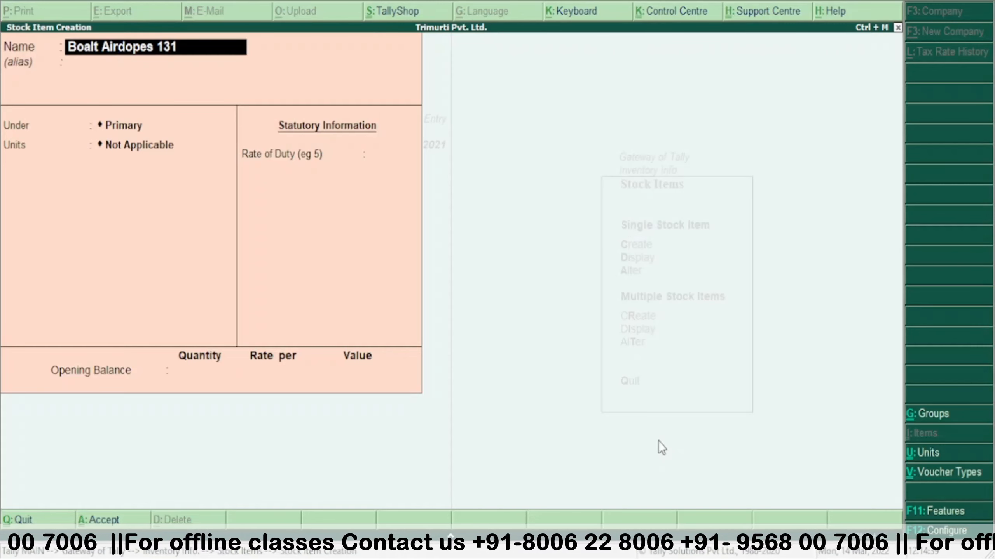
type(" Bl")
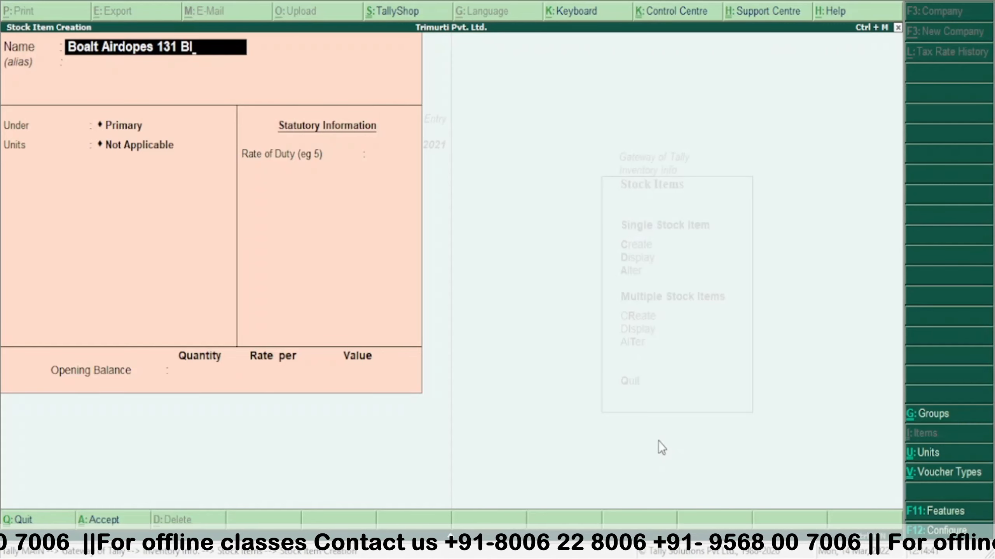
type("uetooth")
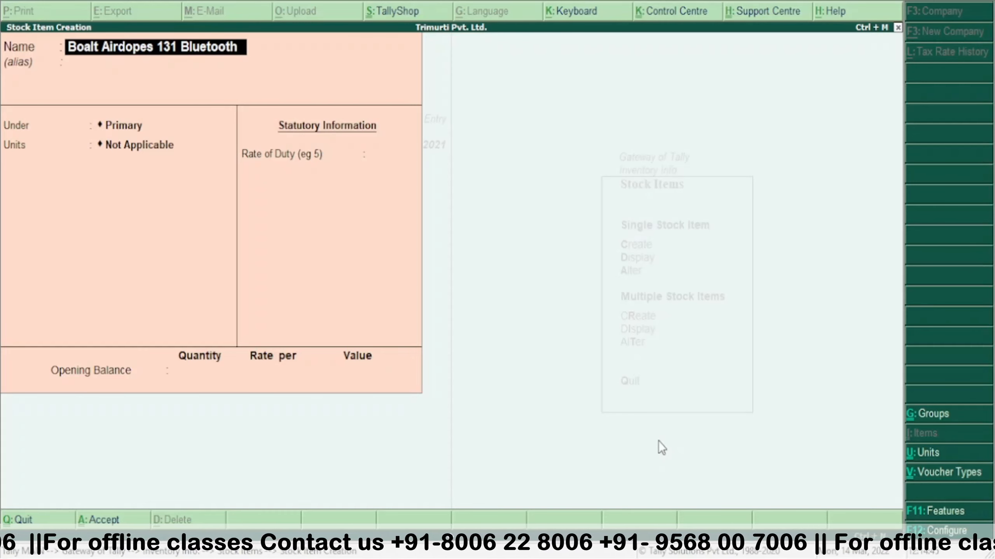
type(" Heads")
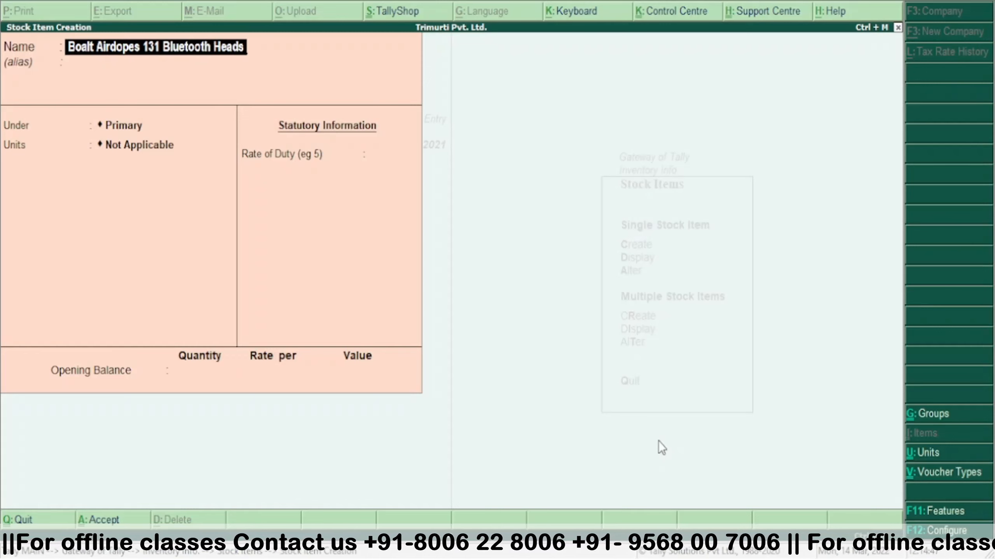
type("et")
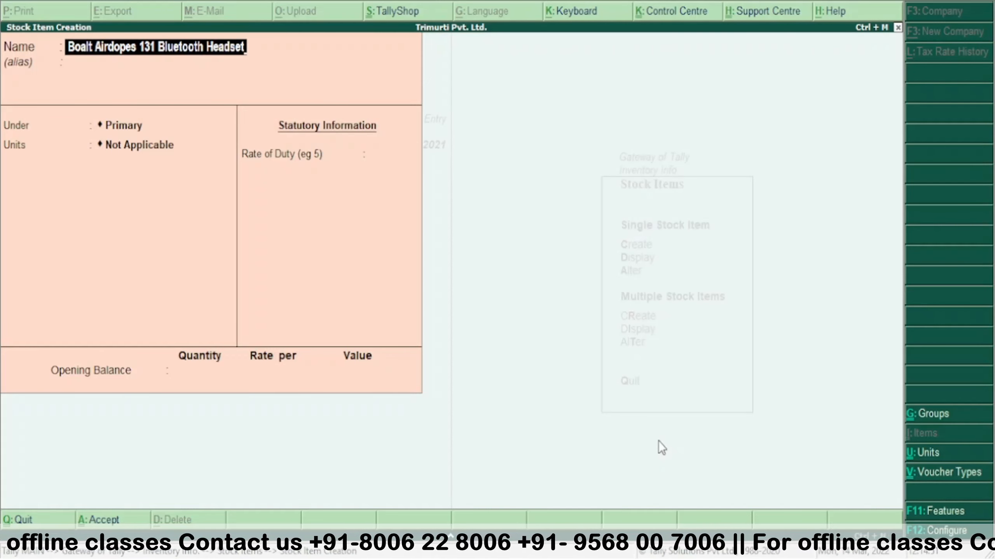
type("(")
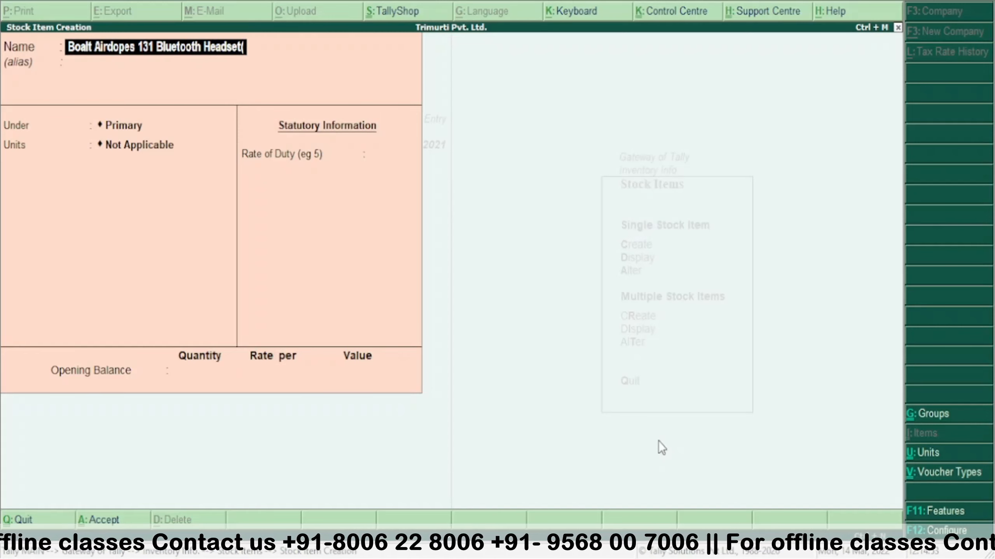
type("Active")
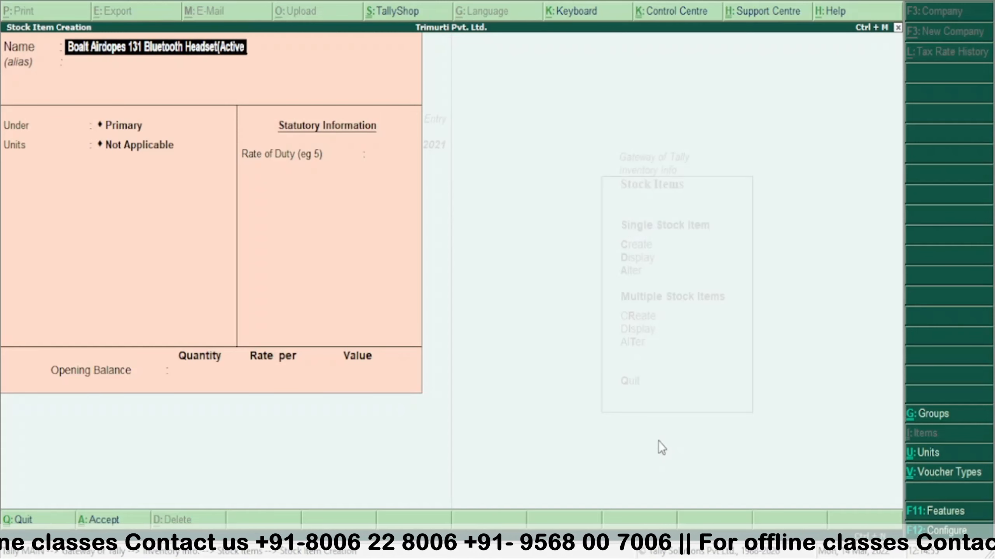
type(" Blac")
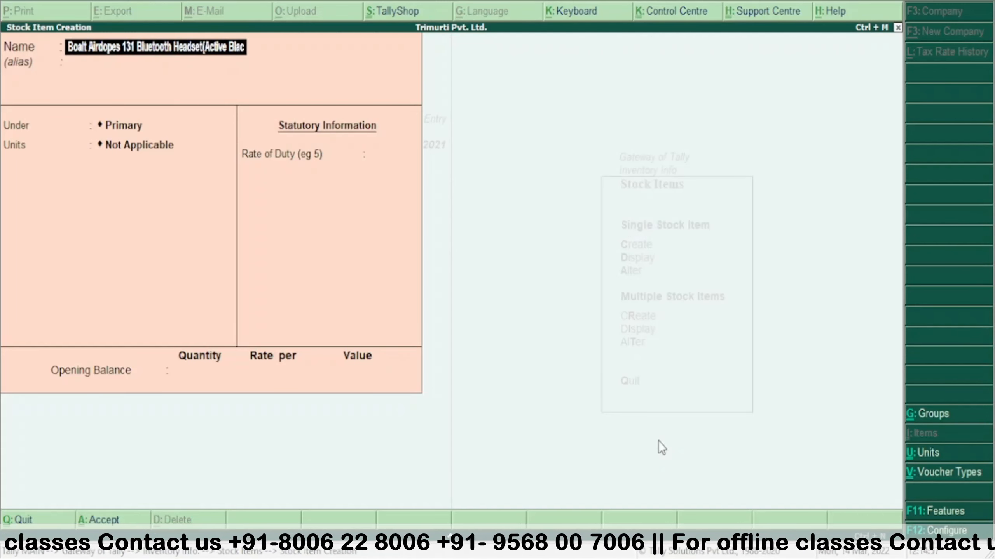
type("k)")
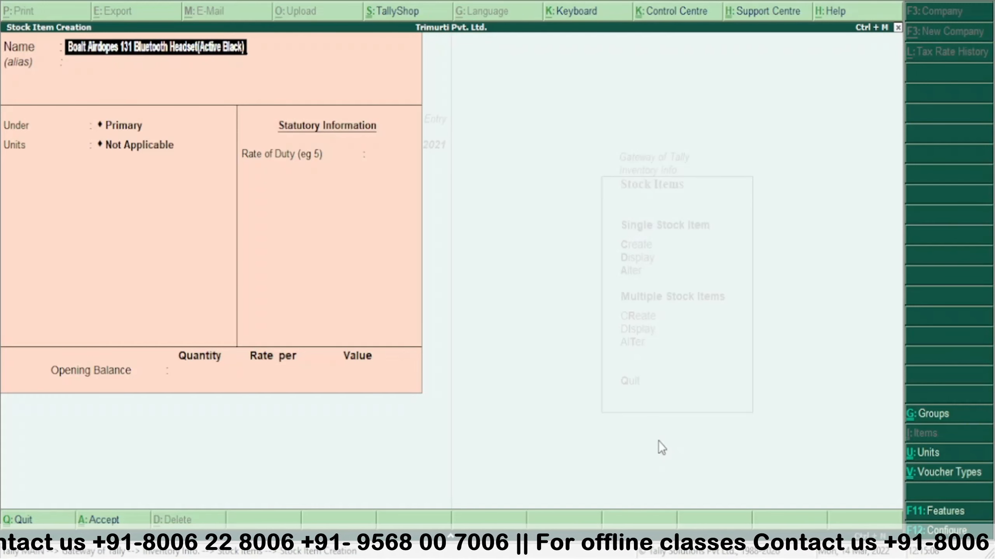
key("Return")
key("Return")
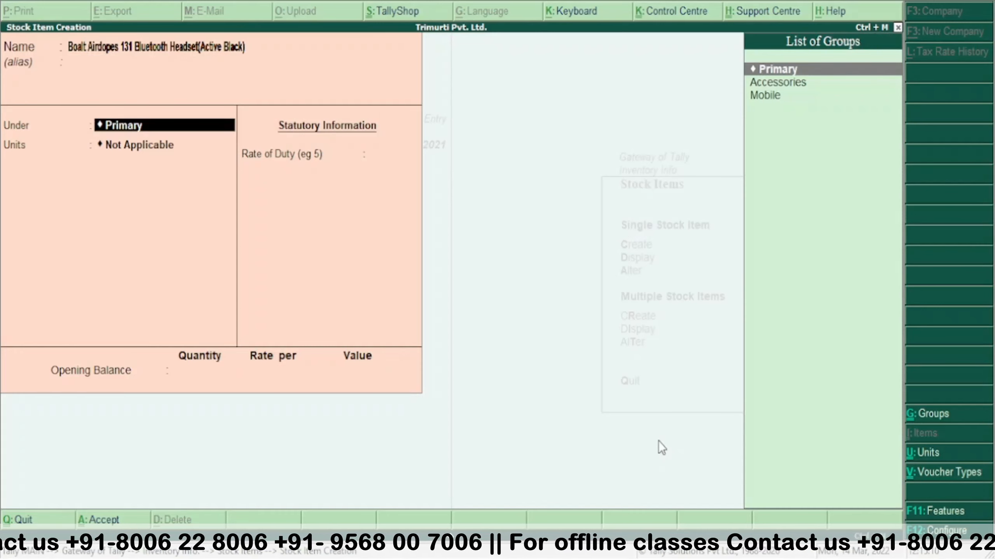
key("Down")
key("Return")
key("Down")
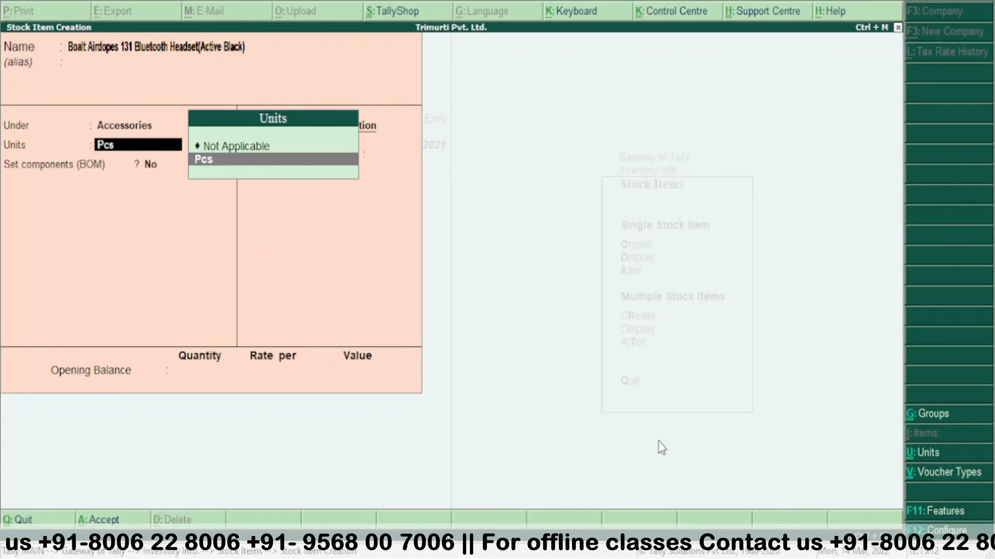
key("Return")
key("Return")
key("Return")
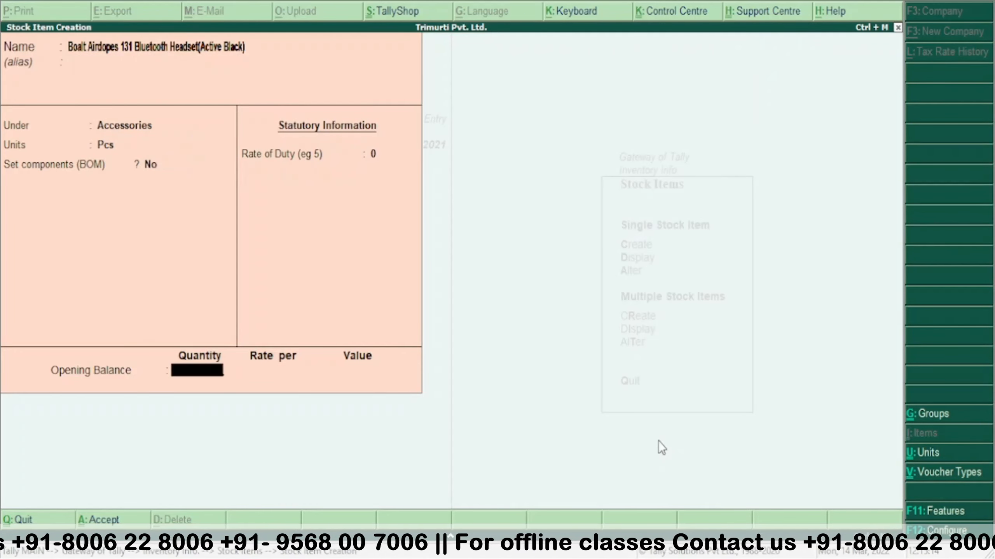
key("Return")
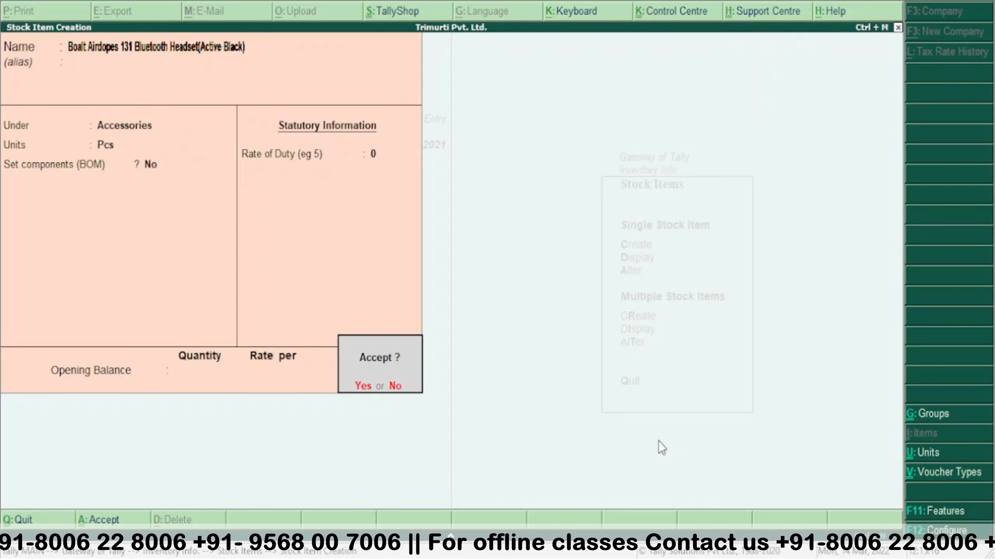
key("Return")
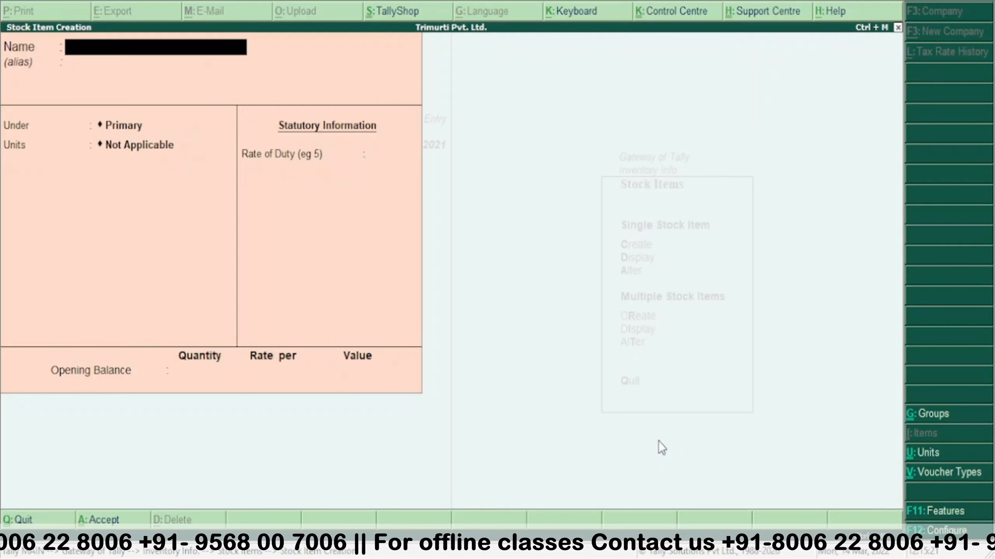
- Quit stock item creation, return to Gateway of Tally, and start Accounting Voucher entry
key("Escape")
key("Return")
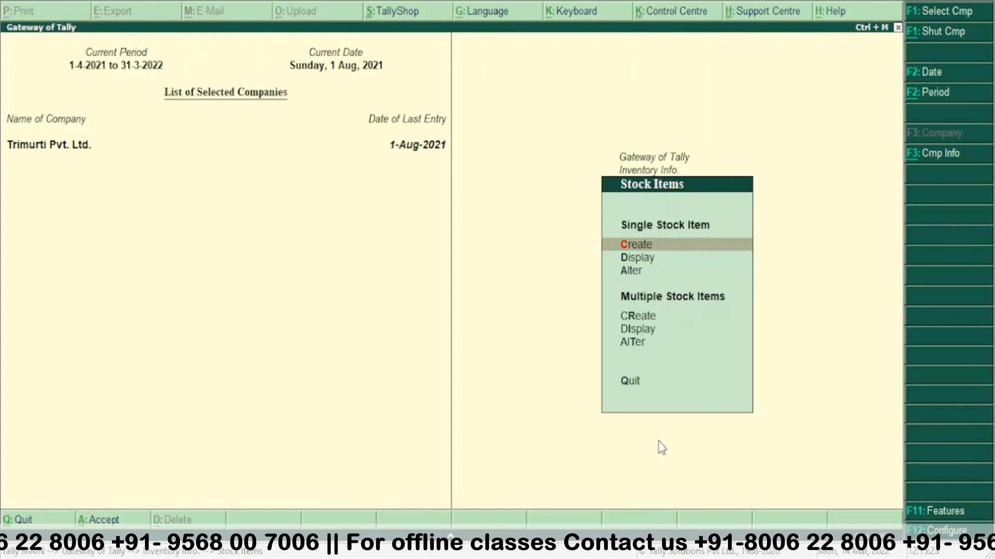
key("Escape")
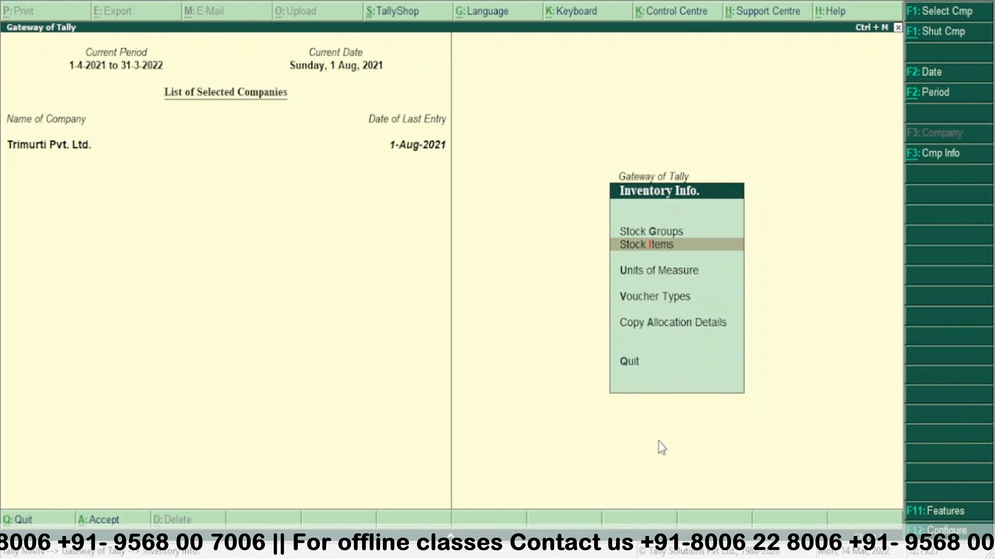
key("Escape")
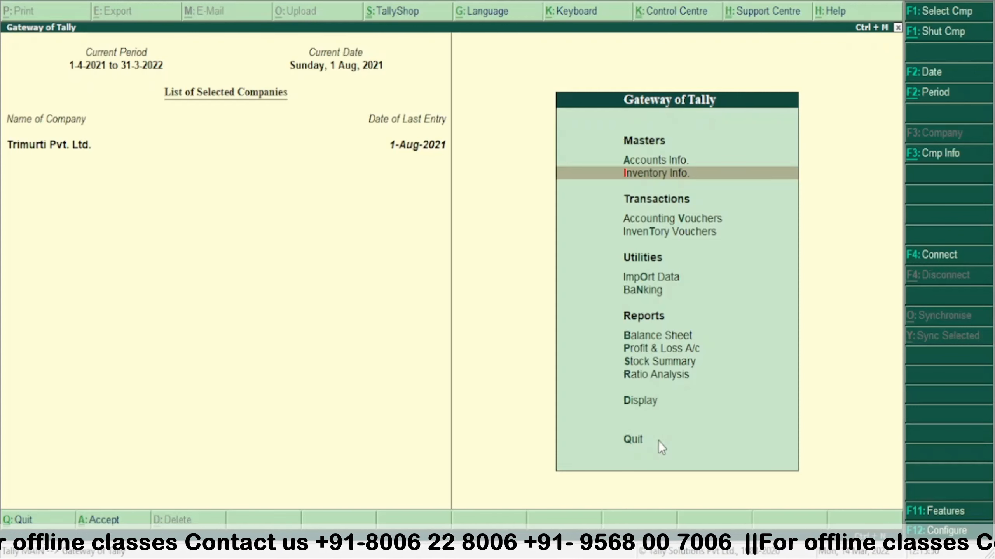
key("v")
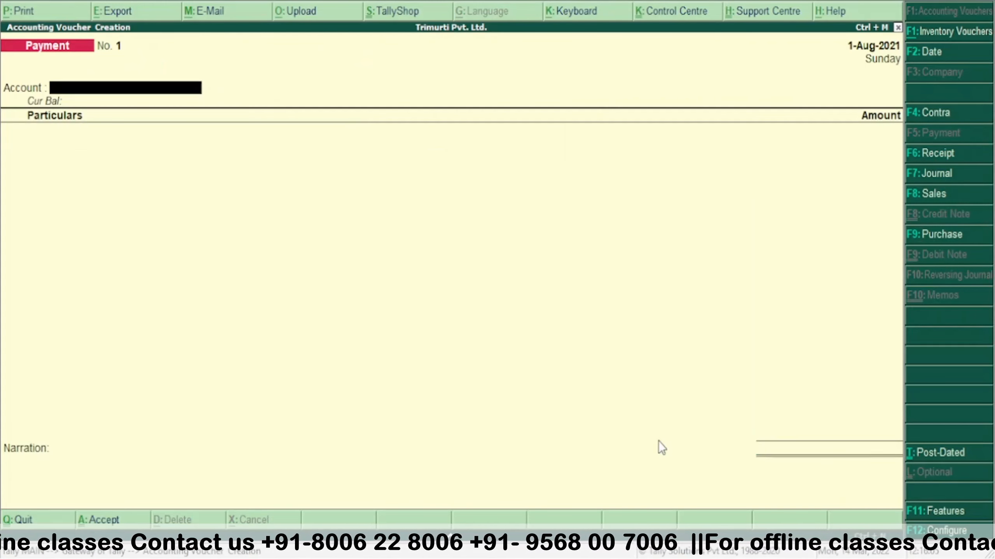
- Switch to a Purchase voucher with supplier invoice 1234, date 1-Aug-2021 and party Cash
key("F9")
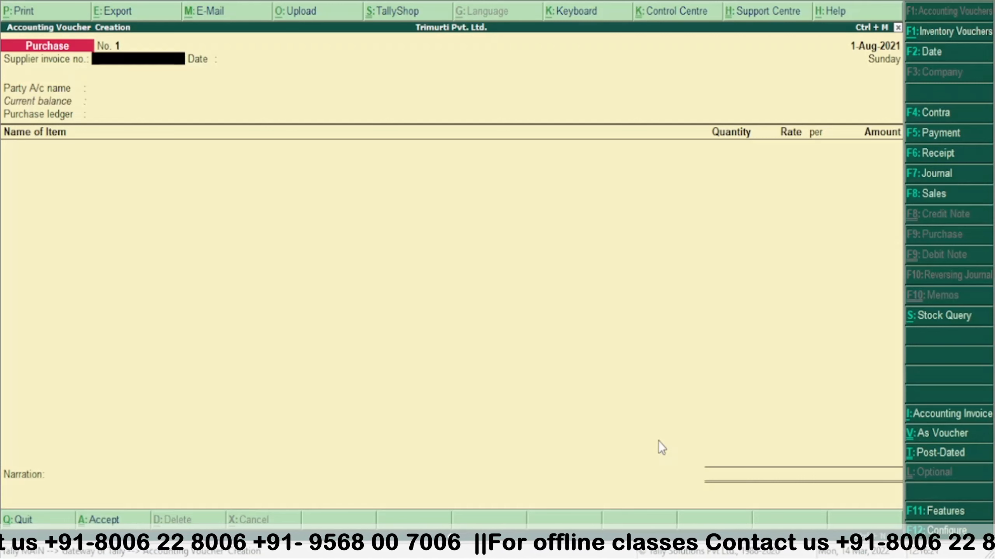
type("1234")
key("Return")
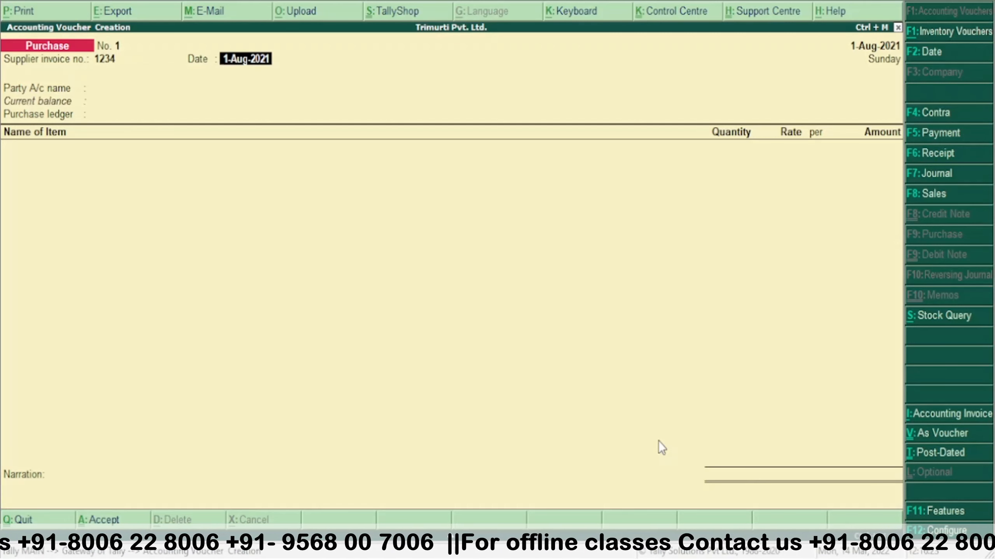
key("Return")
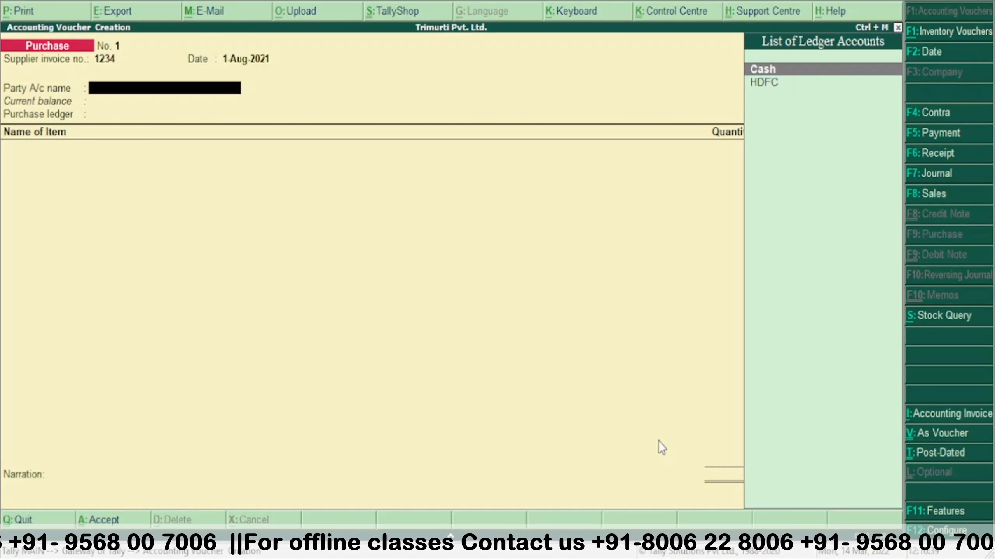
key("Return")
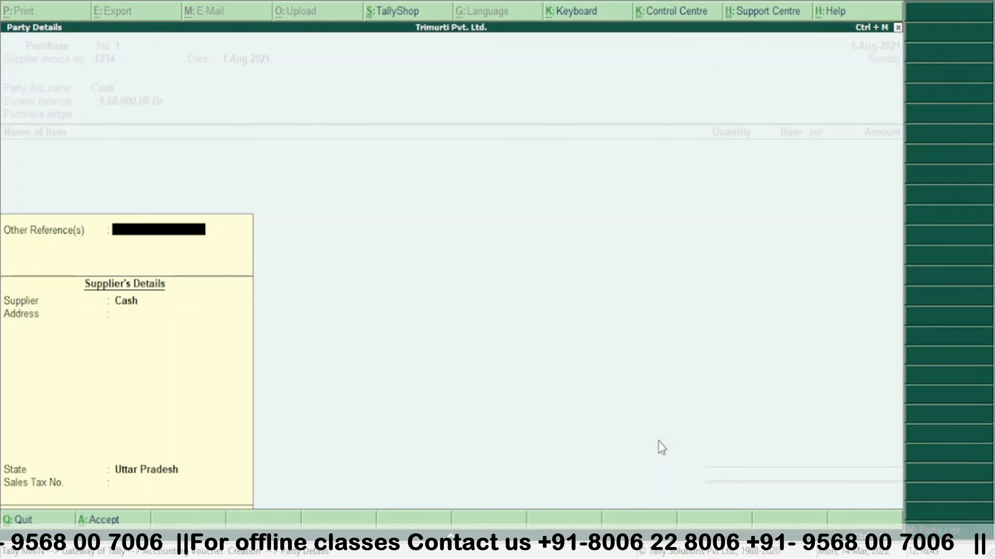
key("Return")
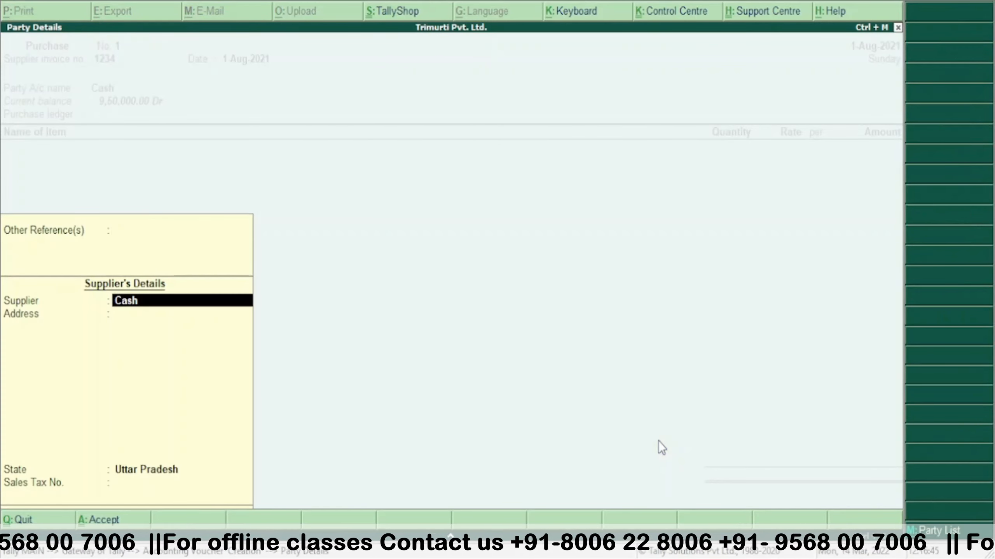
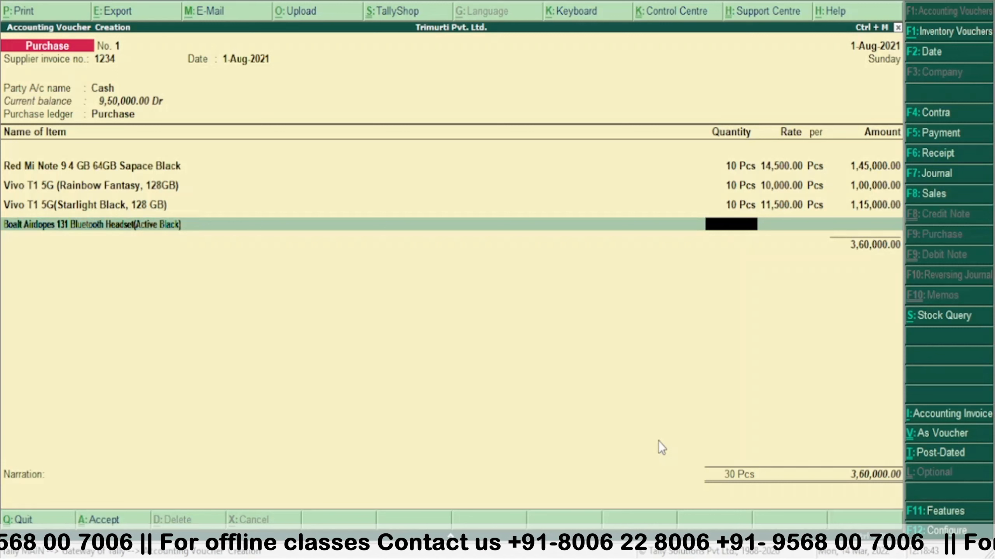
- Enter 50 Pcs of Boalt Airdopes at a rate of 2000
type("50")
key("Return")
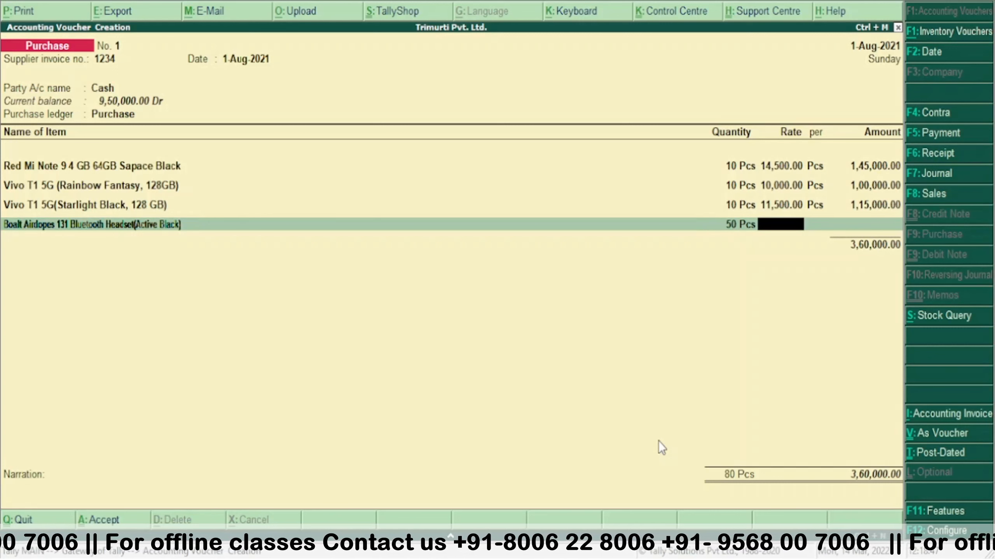
type("2000")
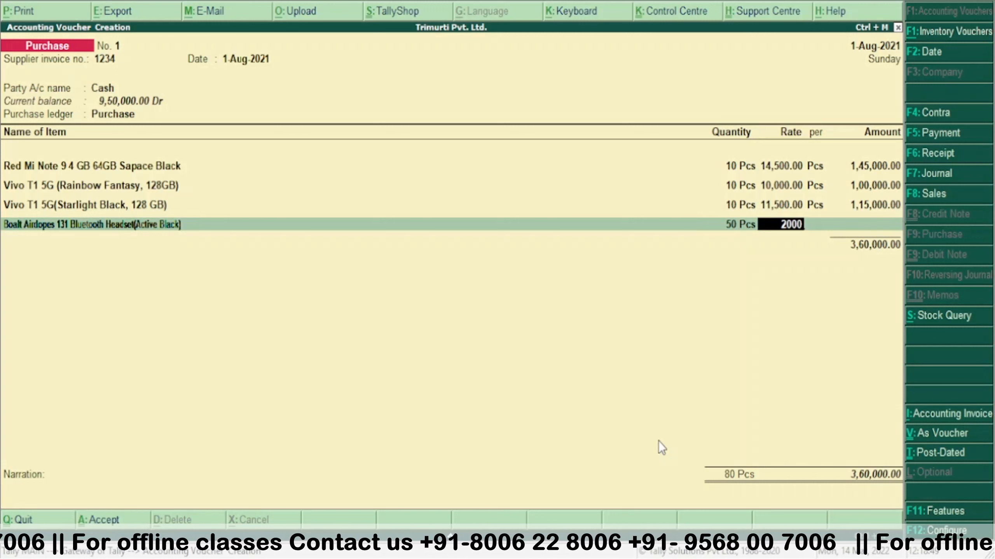
key("Return")
key("Return")
key("Return")
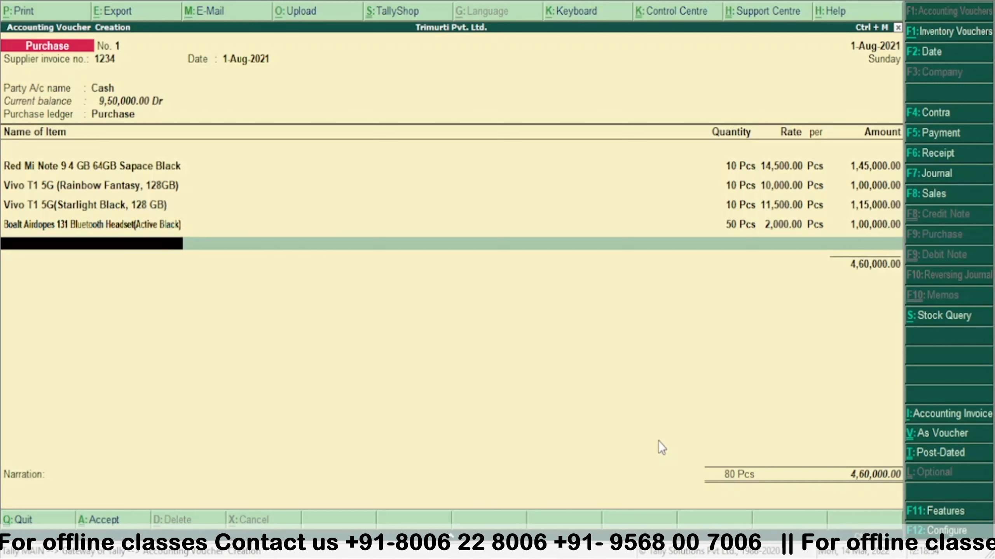
key("BackSpace")
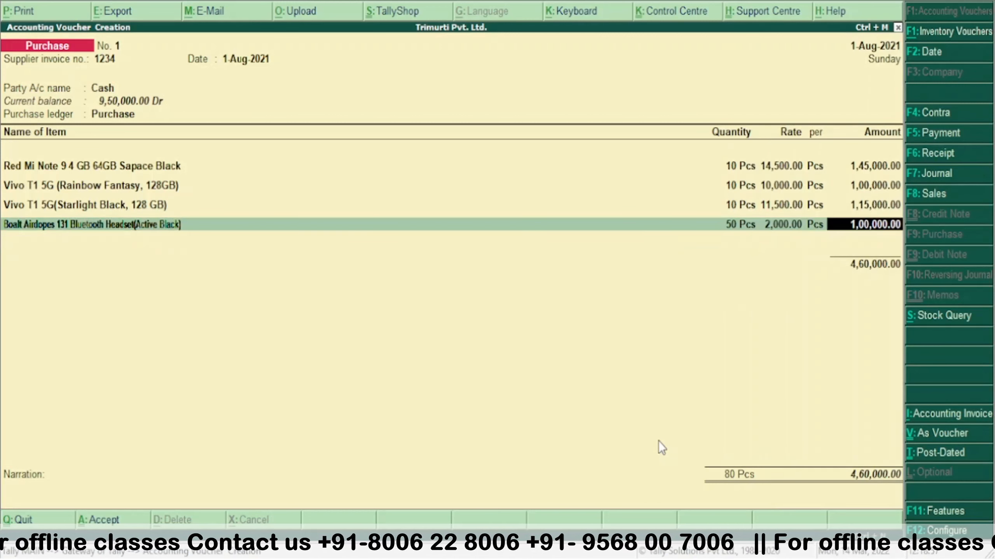
key("Return")
- Add the Motile magnetic charging item at 100 Pcs × 250 and accept the voucher
key("Down")
key("Down")
key("Down")
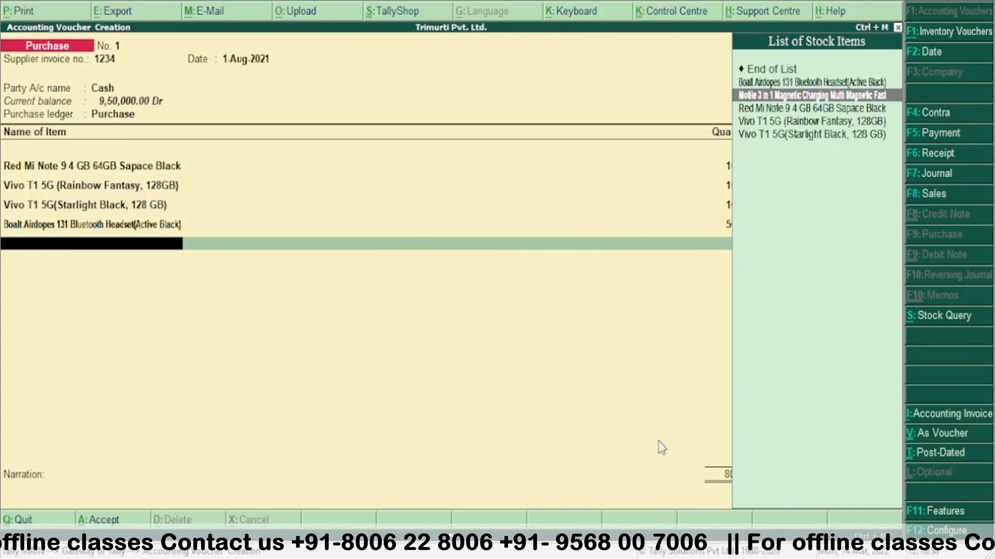
key("Up")
key("Up")
key("Down")
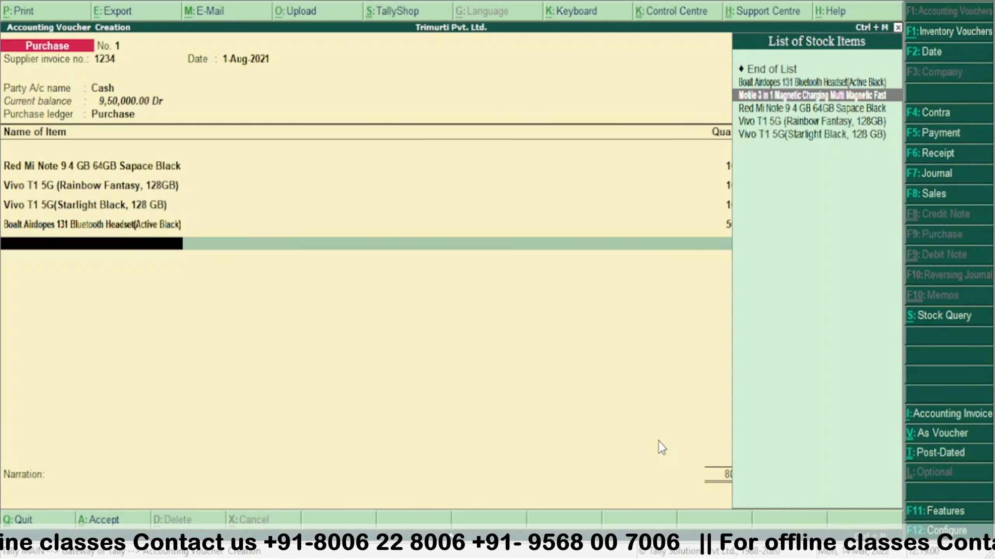
key("Return")
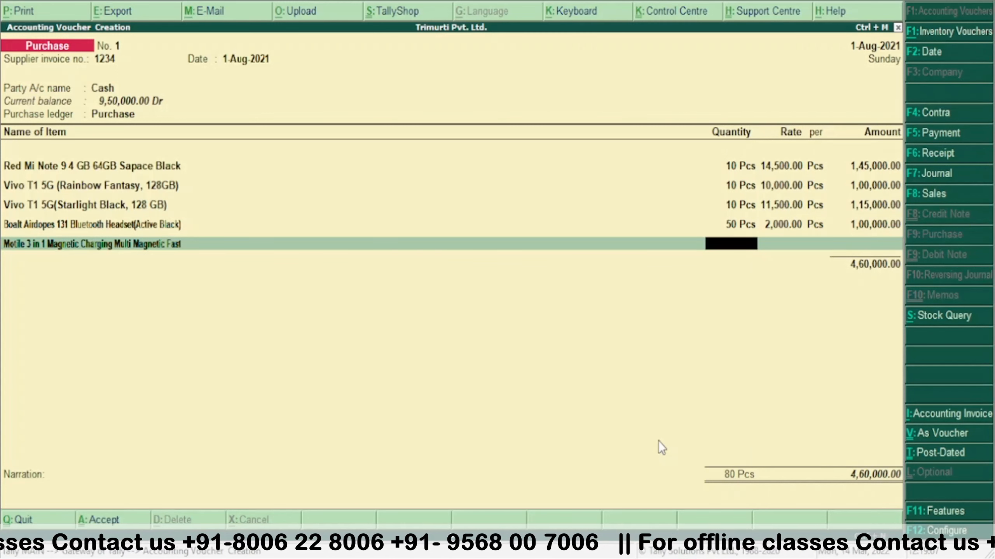
type("100")
key("Return")
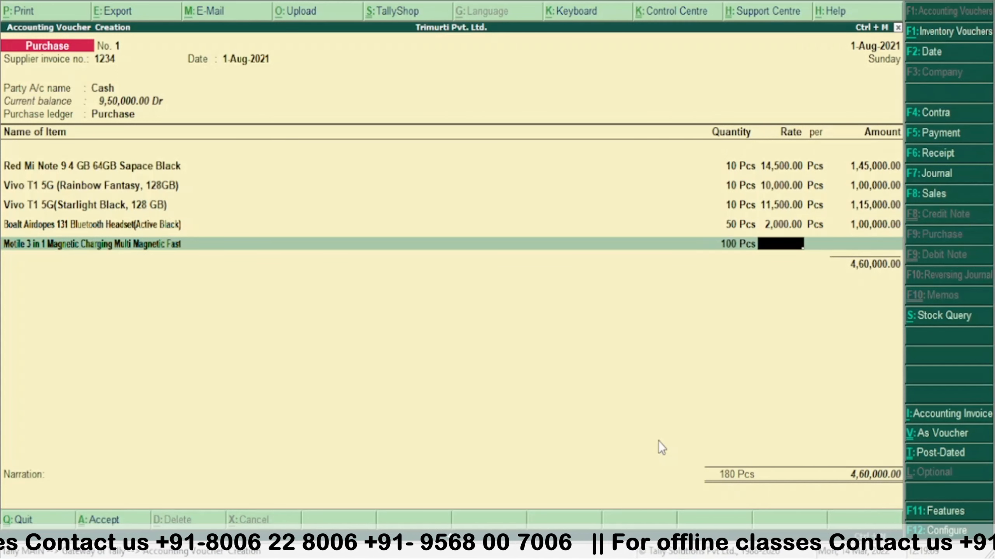
type("250")
key("Return")
key("Return")
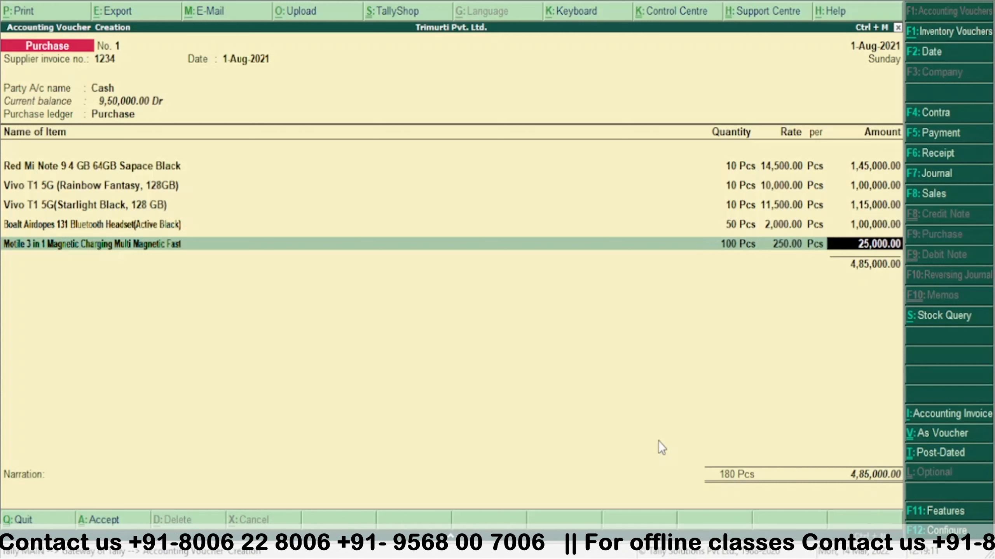
key("Return")
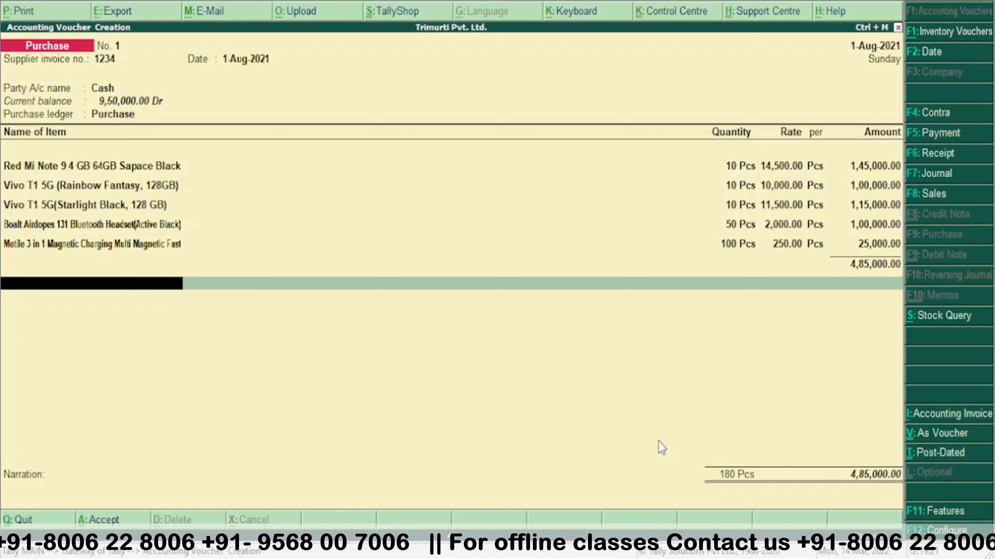
key("ctrl+a")
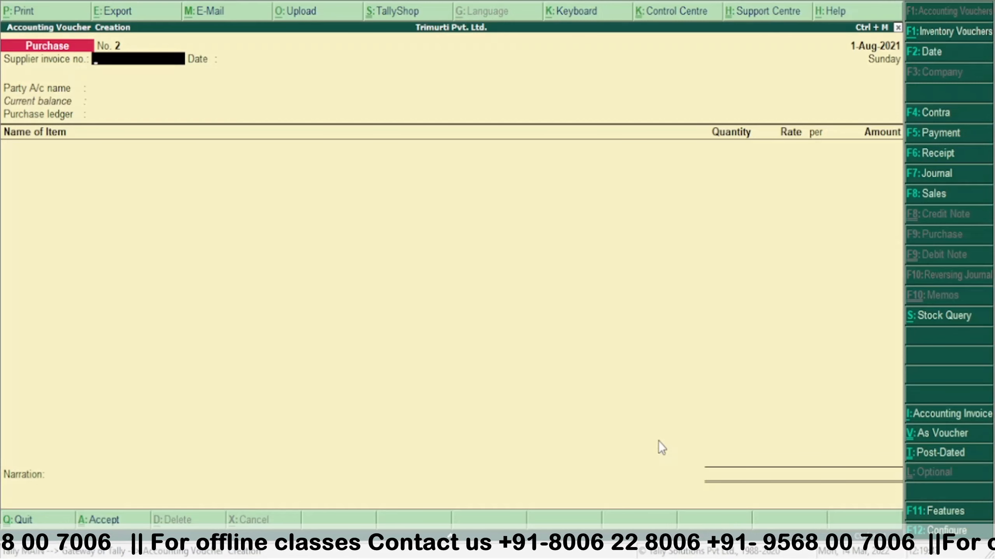
- Quit voucher entry to Gateway of Tally and bring up Company Features with F11
key("Escape")
key("y")
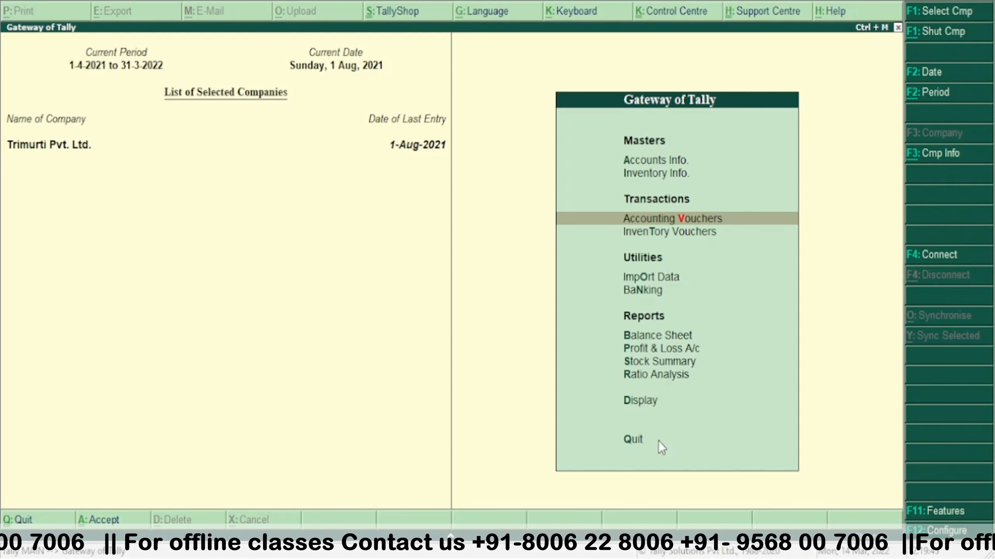
key("Up")
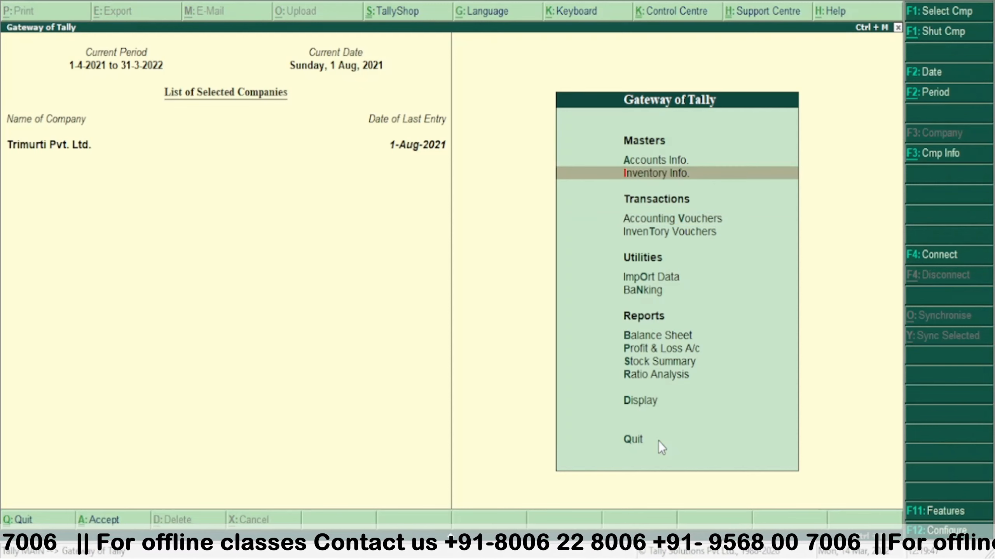
key("Return")
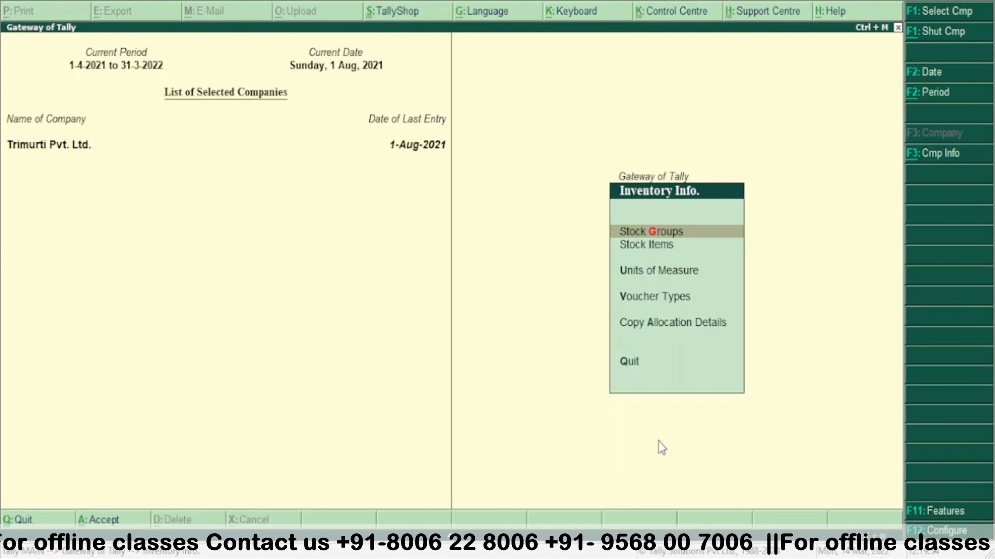
key("Escape")
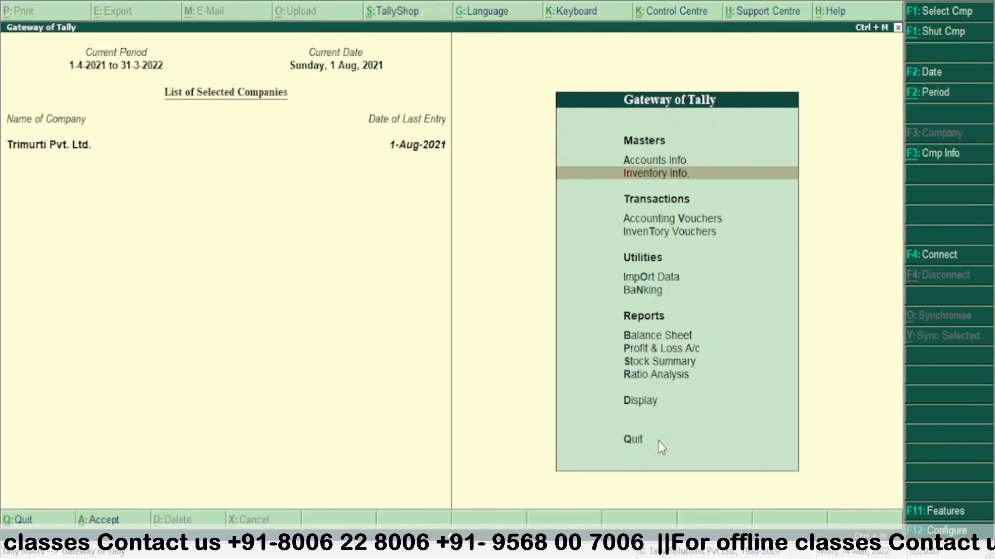
key("F11")
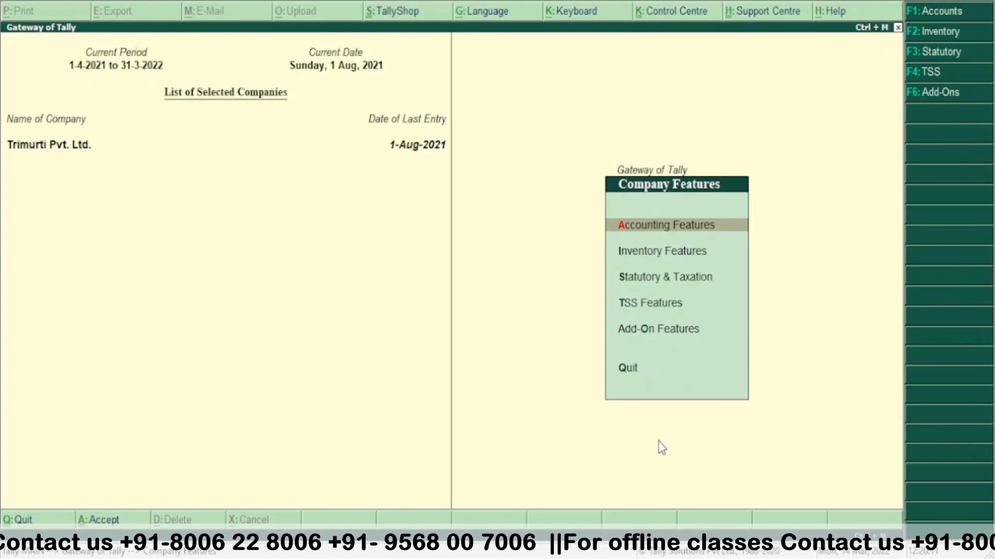
- Set 'Use multiple price levels' to Yes in Inventory Features
key("Down")
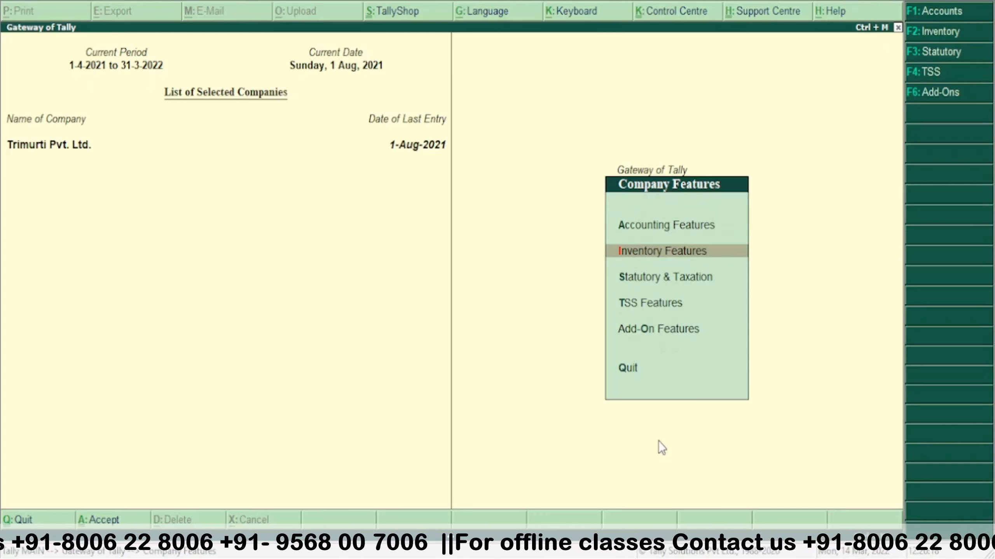
key("Return")
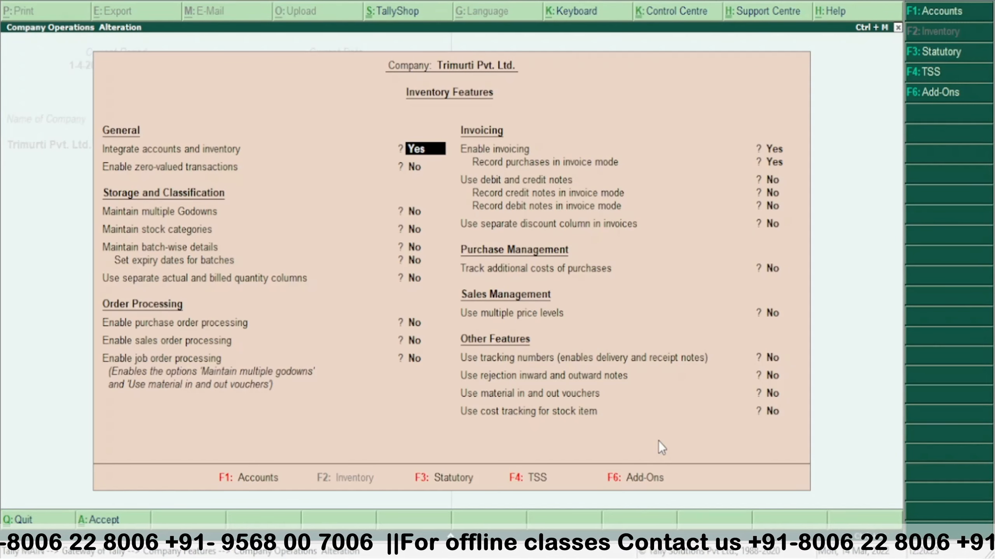
left_click(781, 314)
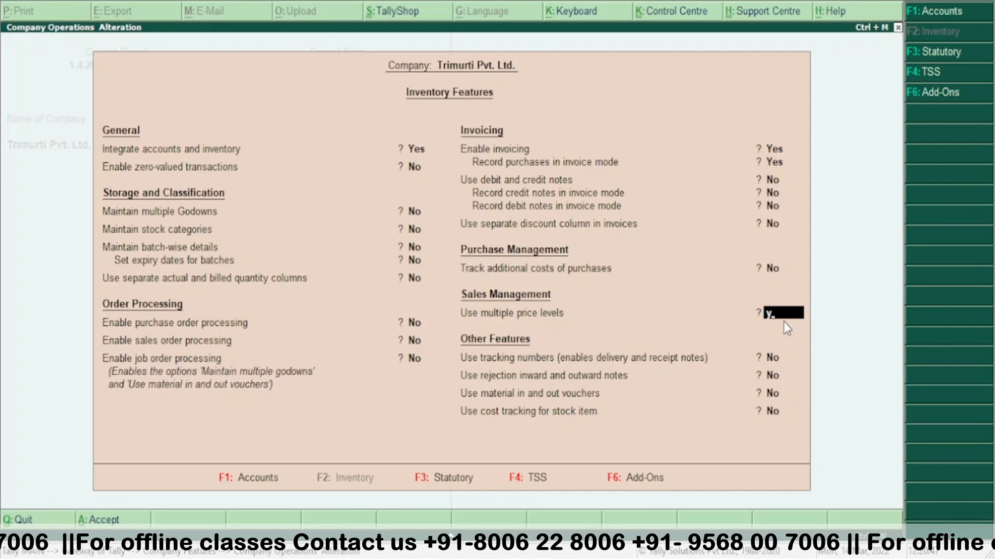
key("Return")
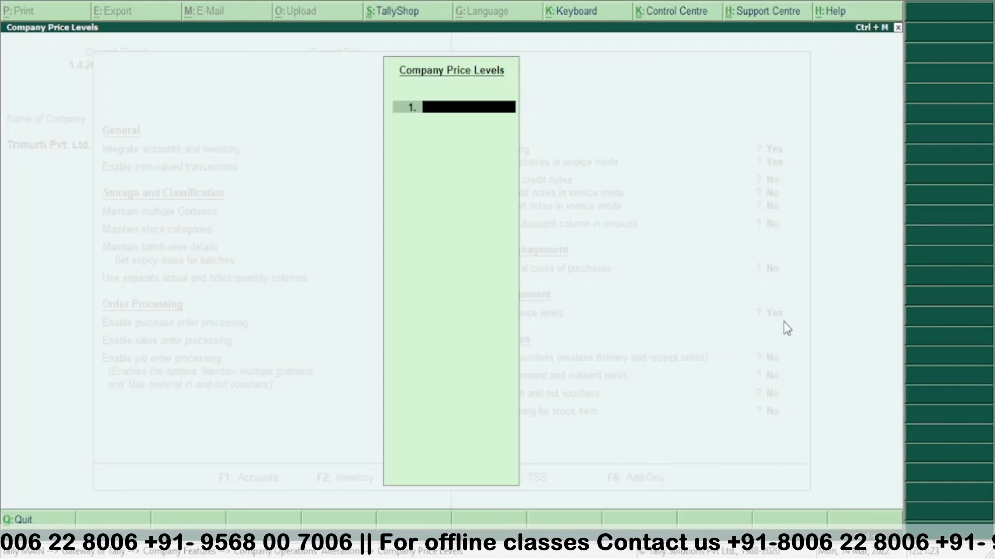
- Name price level 1 'Consumer' and close the Company Price Levels list
type("Consumer")
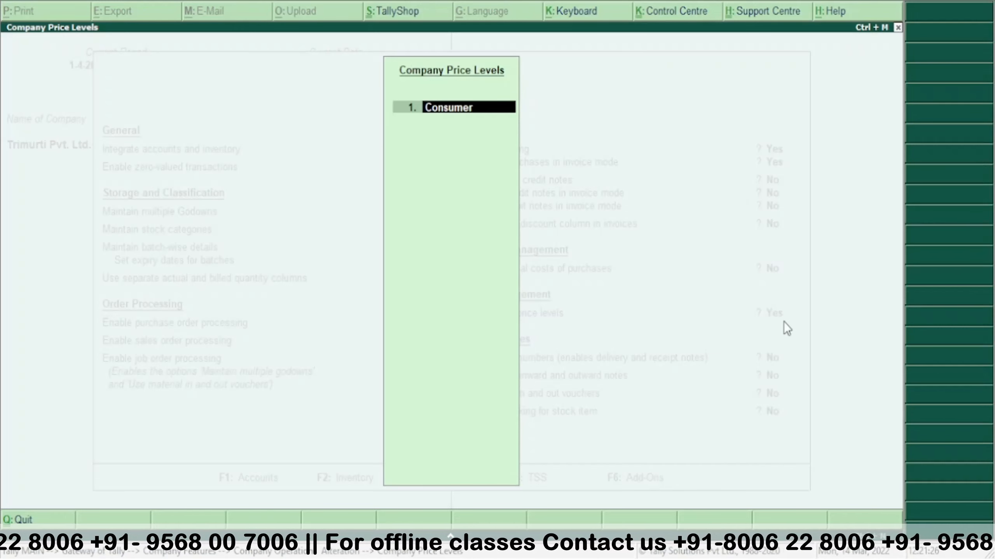
key("Return")
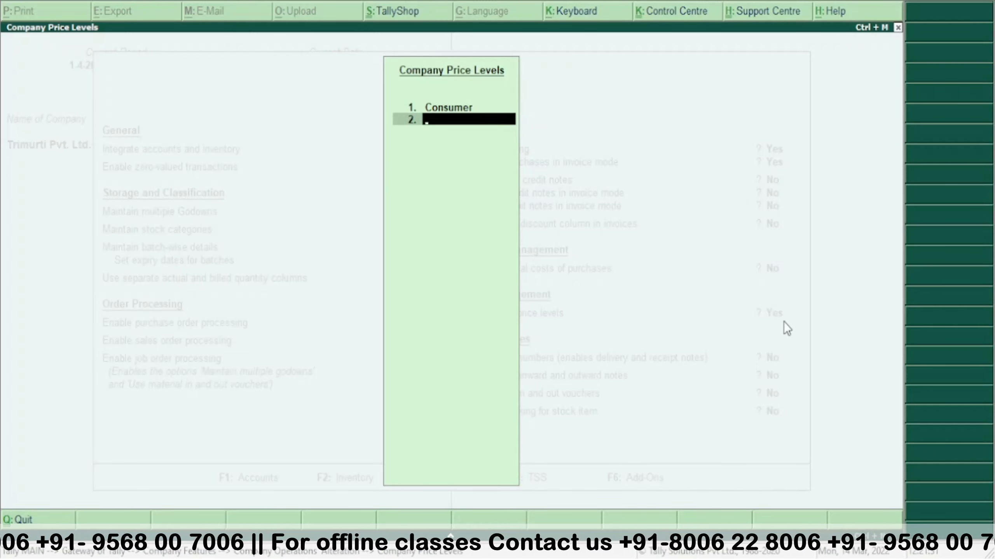
key("Return")
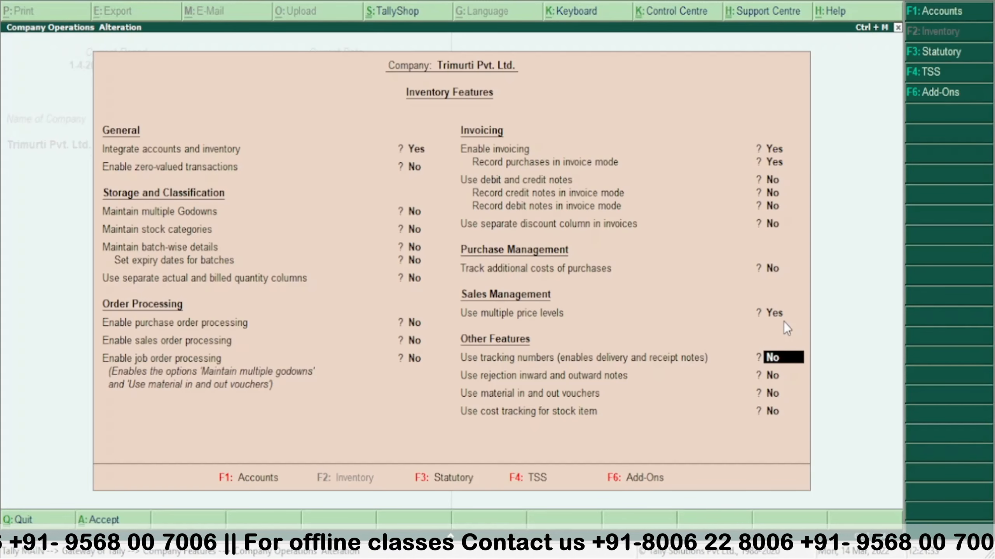